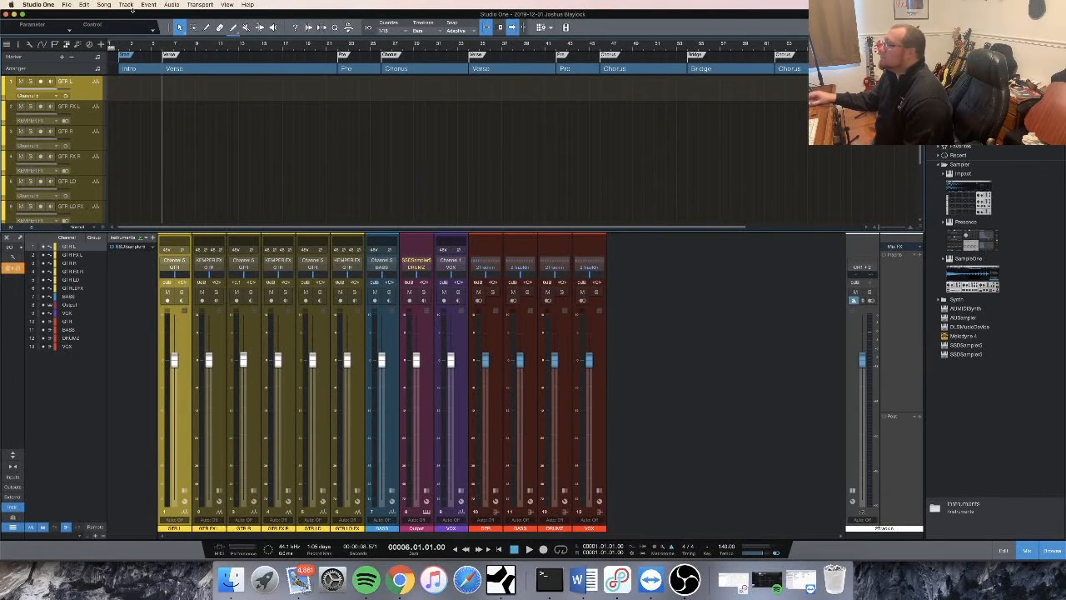
Play the song from bar 1 to rehearse the guitar part, then stop playback
{"action": "left_click", "coordinate": [109, 46]}
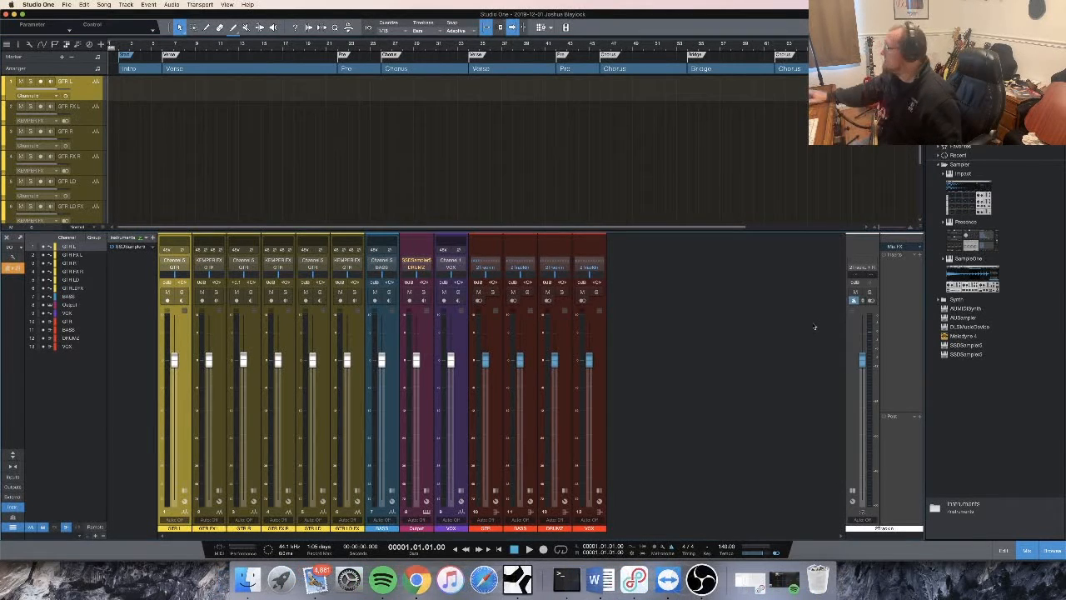
{"action": "key", "text": "space"}
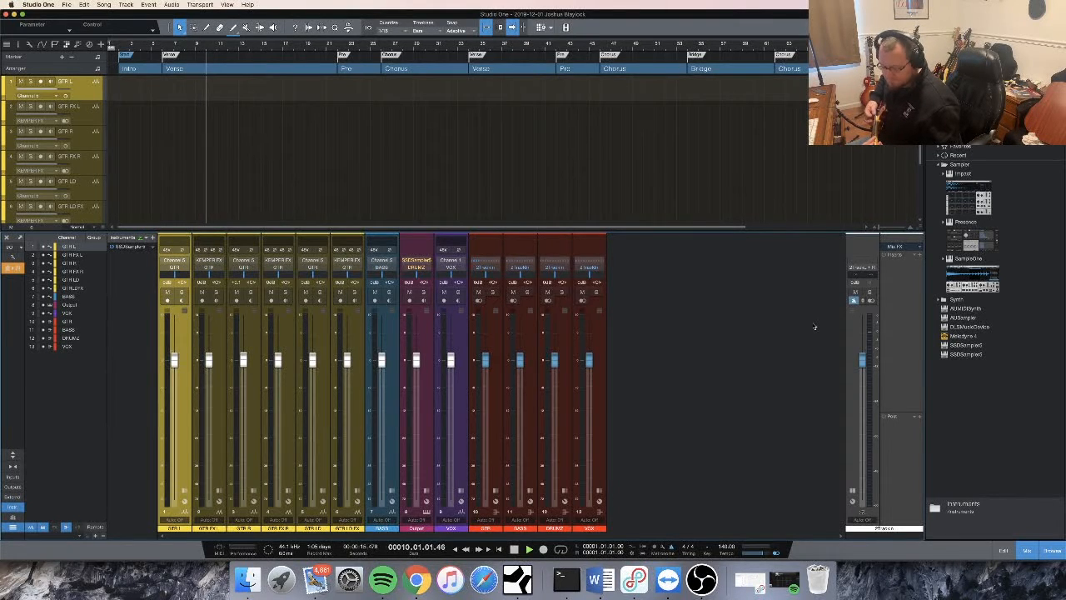
{"action": "key", "text": "space"}
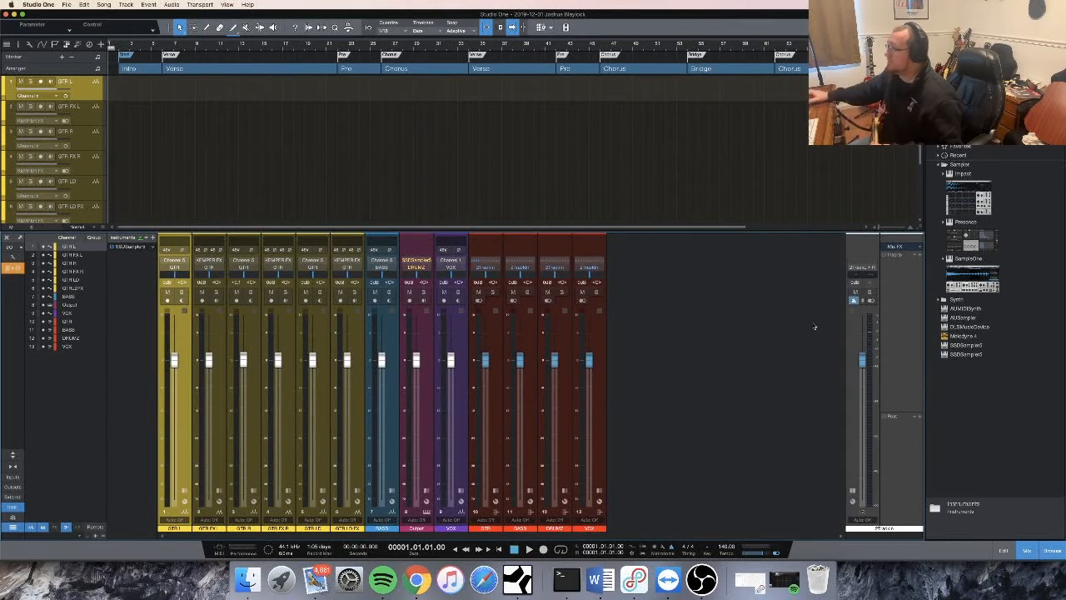
Arm GTR L and GTR FX L, record a guitar take from bar 1, and trim both clips' start to the Intro marker
{"action": "left_click", "coordinate": [40, 106]}
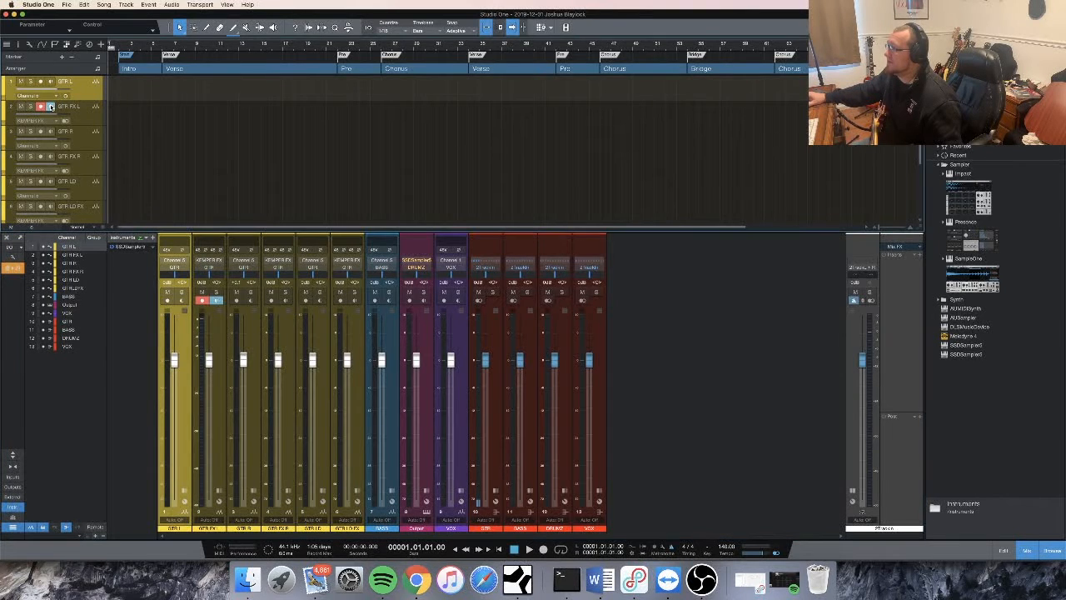
{"action": "left_click", "coordinate": [40, 80]}
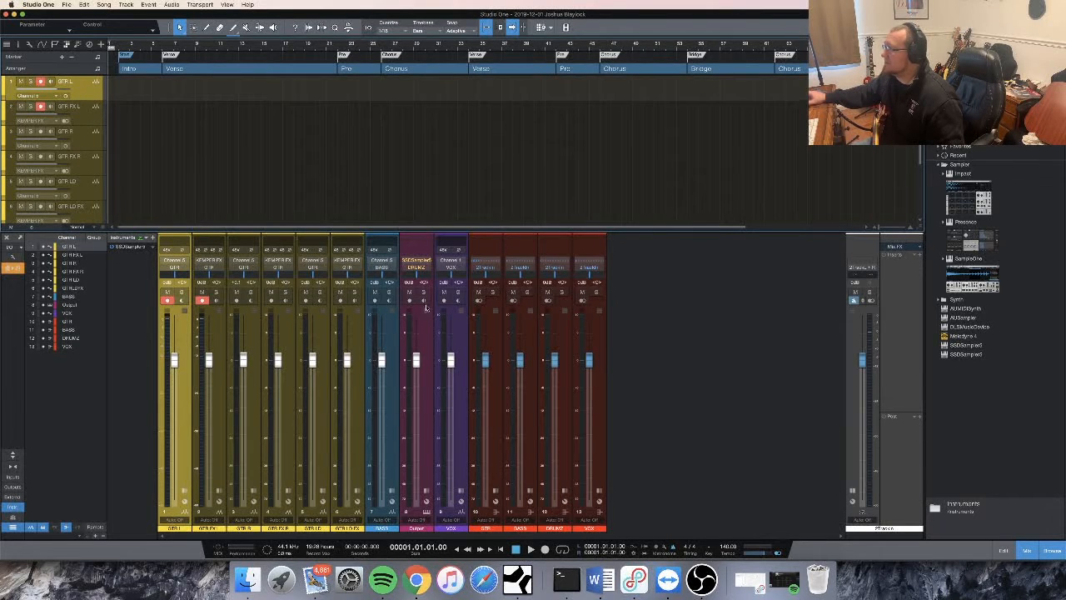
{"action": "left_click", "coordinate": [545, 551]}
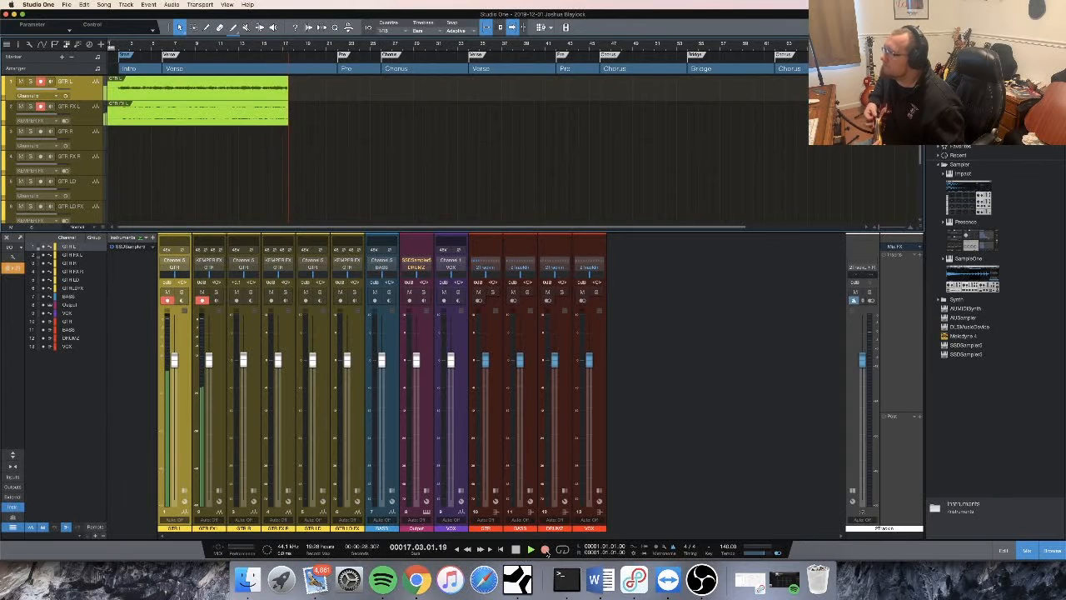
{"action": "key", "text": "space"}
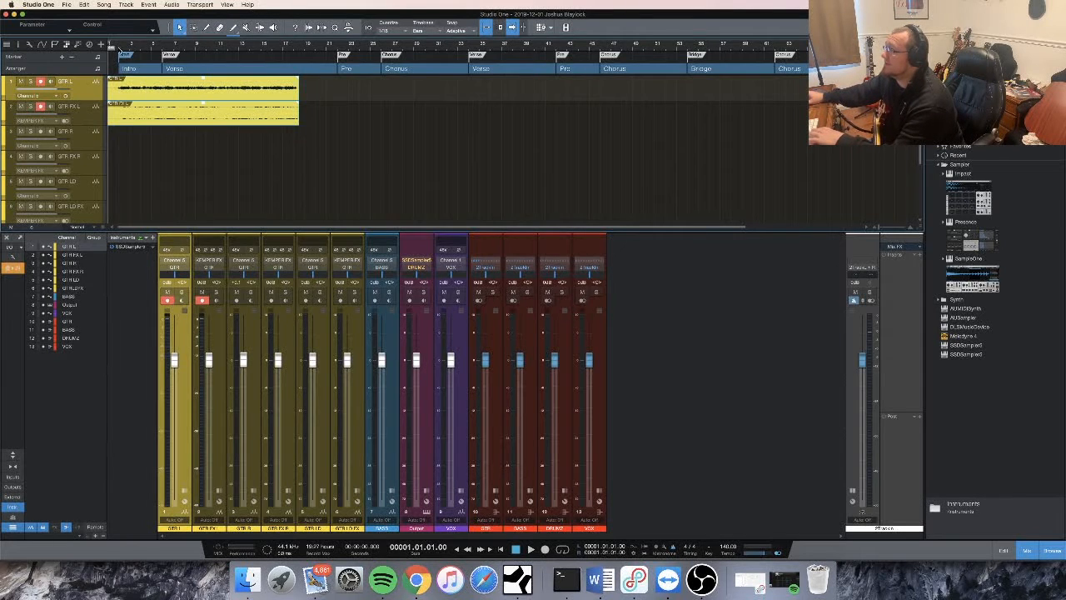
{"action": "key", "text": "space"}
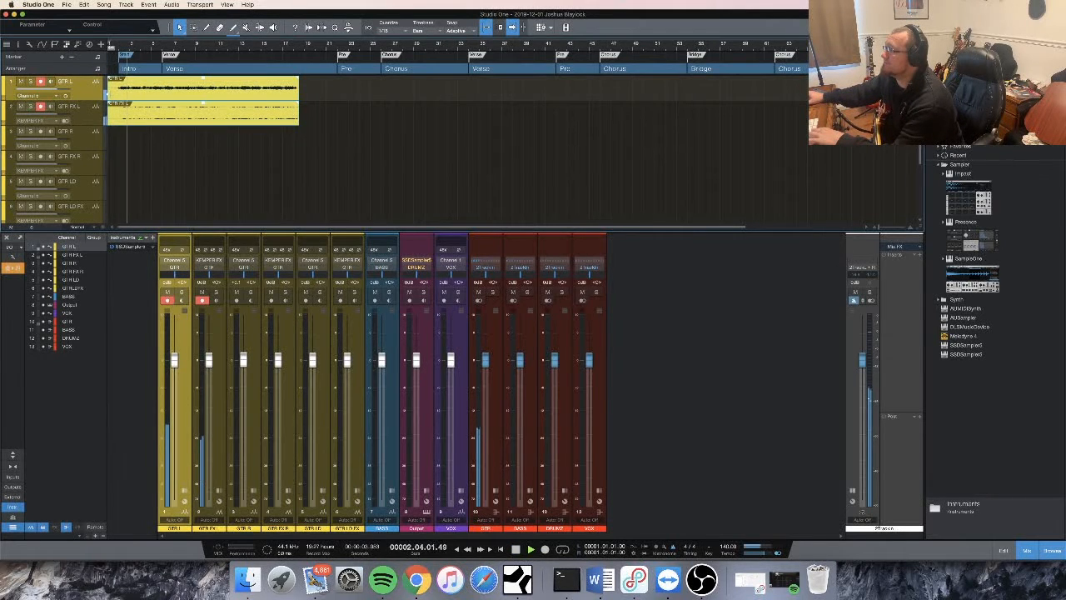
{"action": "left_click_drag", "start_coordinate": [107, 95], "coordinate": [120, 95]}
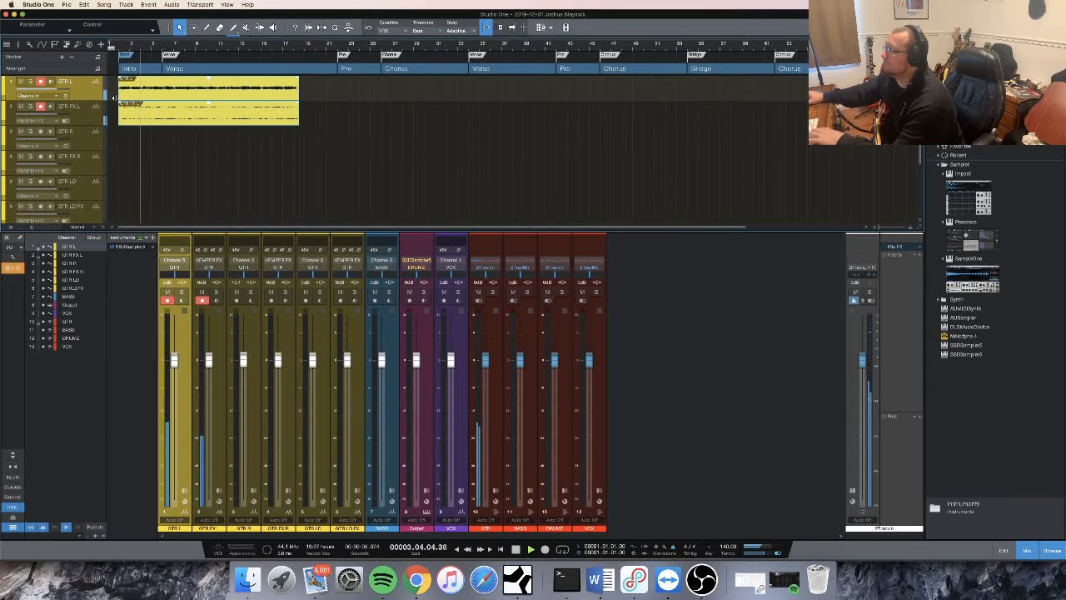
Pan the GTR L and GTR FX L channels left and lower the GTR FX L level slightly below 0 dB during playback
{"action": "left_click", "coordinate": [90, 119]}
{"action": "left_click_drag", "start_coordinate": [208, 363], "coordinate": [208, 402]}
{"action": "left_click_drag", "start_coordinate": [170, 285], "coordinate": [175, 280]}
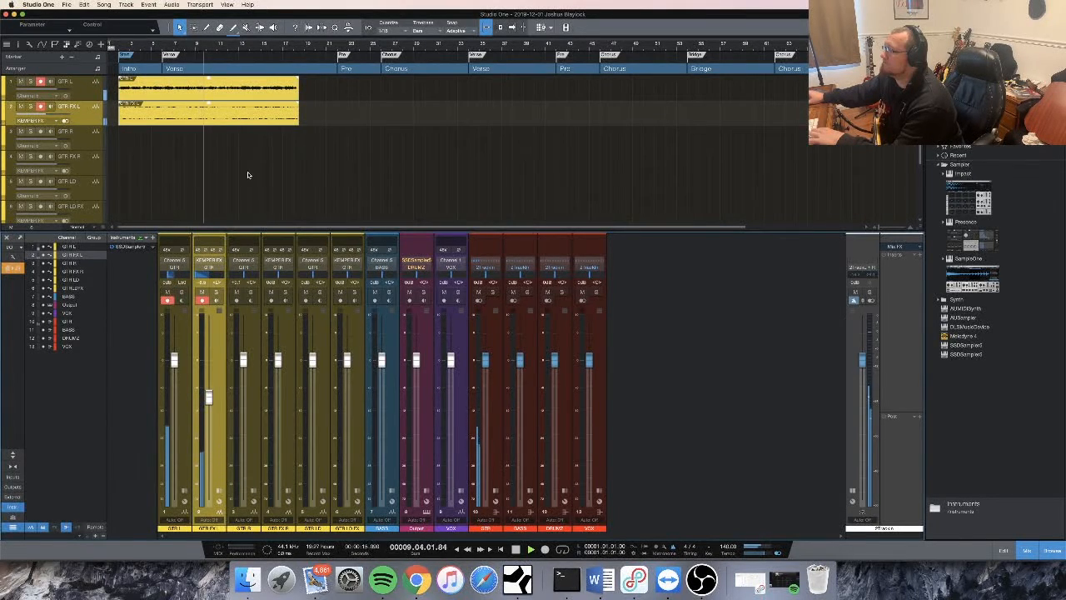
{"action": "left_click_drag", "start_coordinate": [208, 396], "coordinate": [209, 367]}
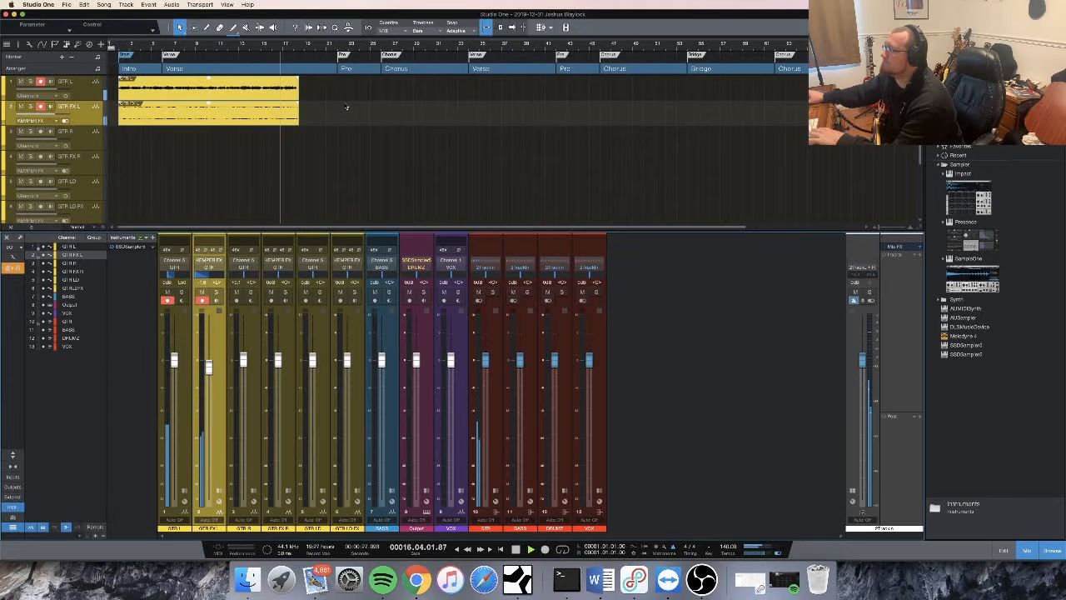
{"action": "key", "text": "space"}
Fit the recorded GTR L and GTR FX L clips to the start and end of the first Verse section
{"action": "left_click_drag", "start_coordinate": [298, 93], "coordinate": [317, 95]}
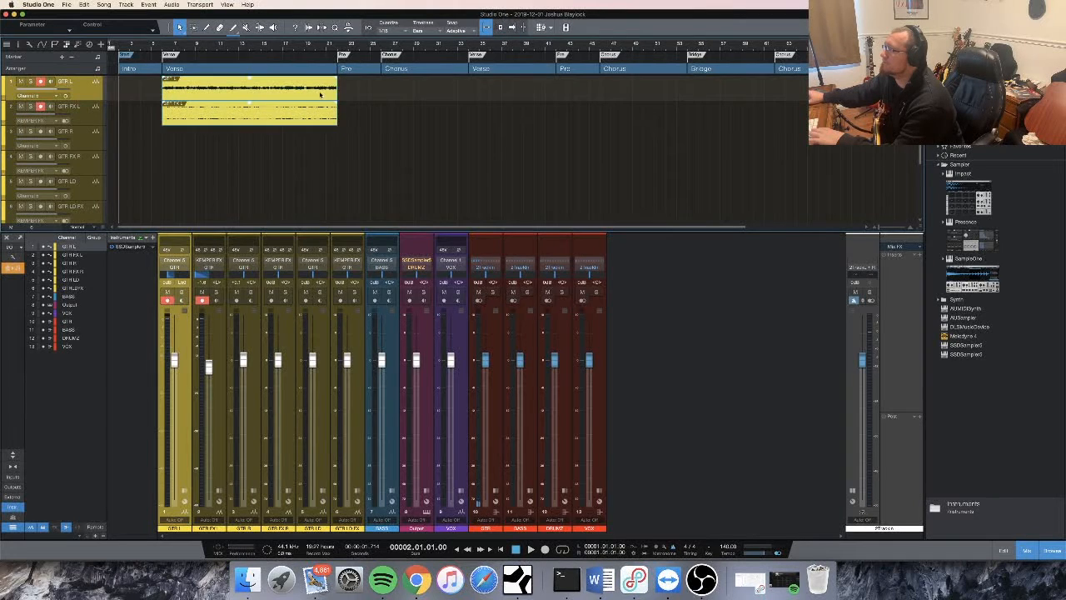
{"action": "left_click", "coordinate": [160, 148]}
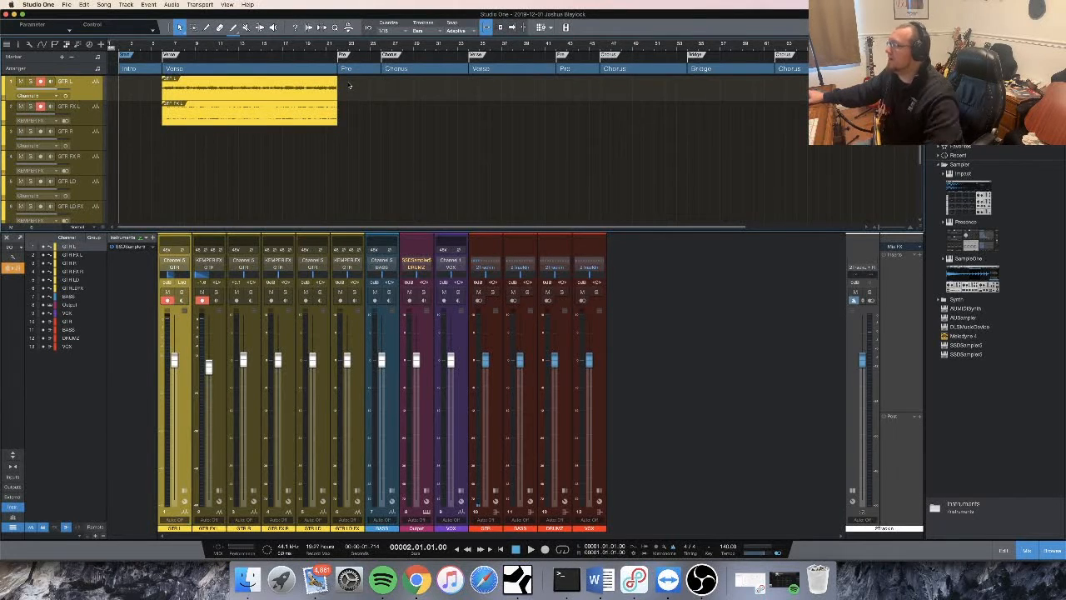
Play the song from bar 21 to rehearse the lead-in to the Pre section
{"action": "left_click", "coordinate": [325, 48]}
{"action": "key", "text": "space"}
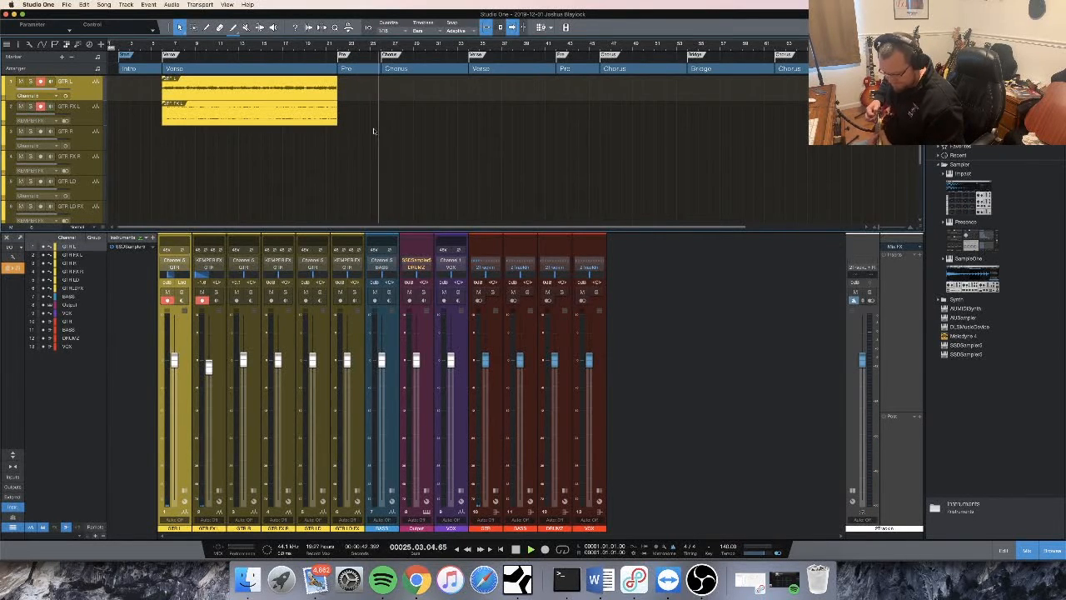
{"action": "key", "text": "space"}
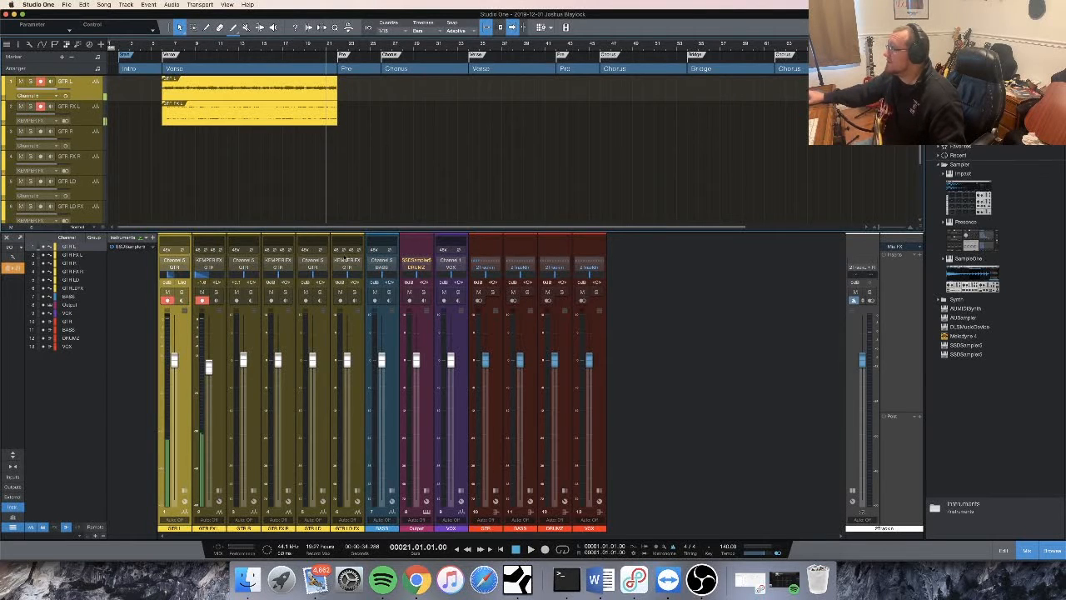
{"action": "key", "text": "KP_Multiply"}
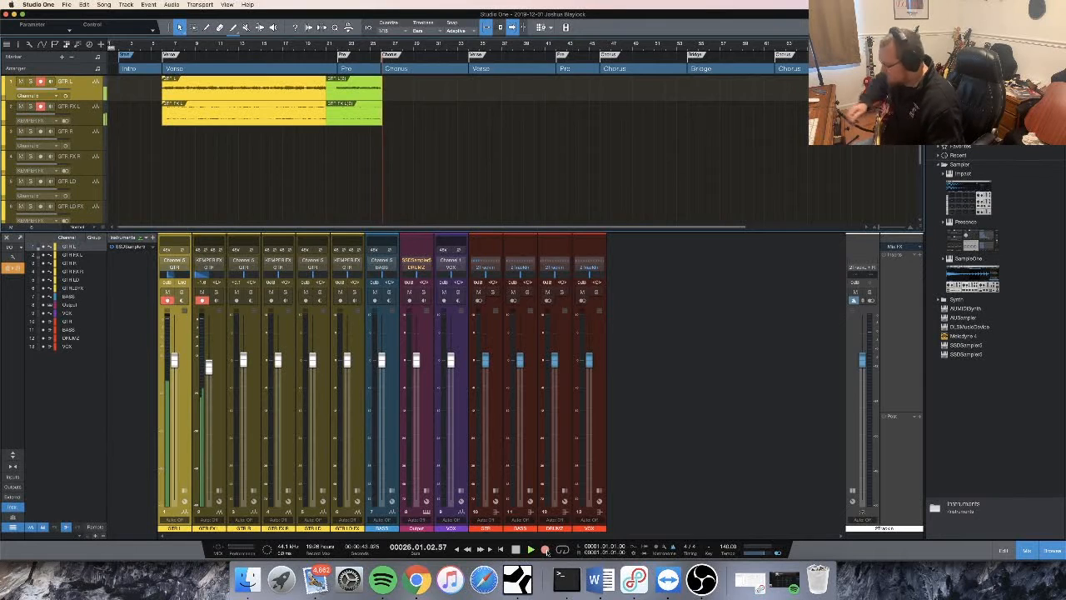
{"action": "key", "text": "space"}
{"action": "key", "text": "super+z"}
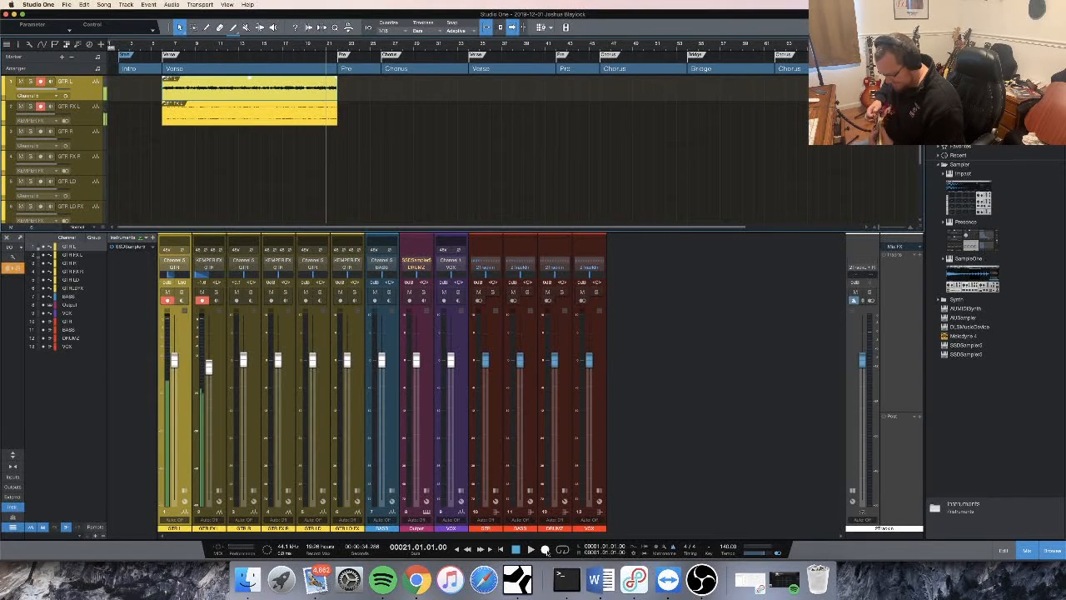
Record the Pre section on GTR L and GTR FX L, starting from bar 21
{"action": "left_click", "coordinate": [545, 550]}
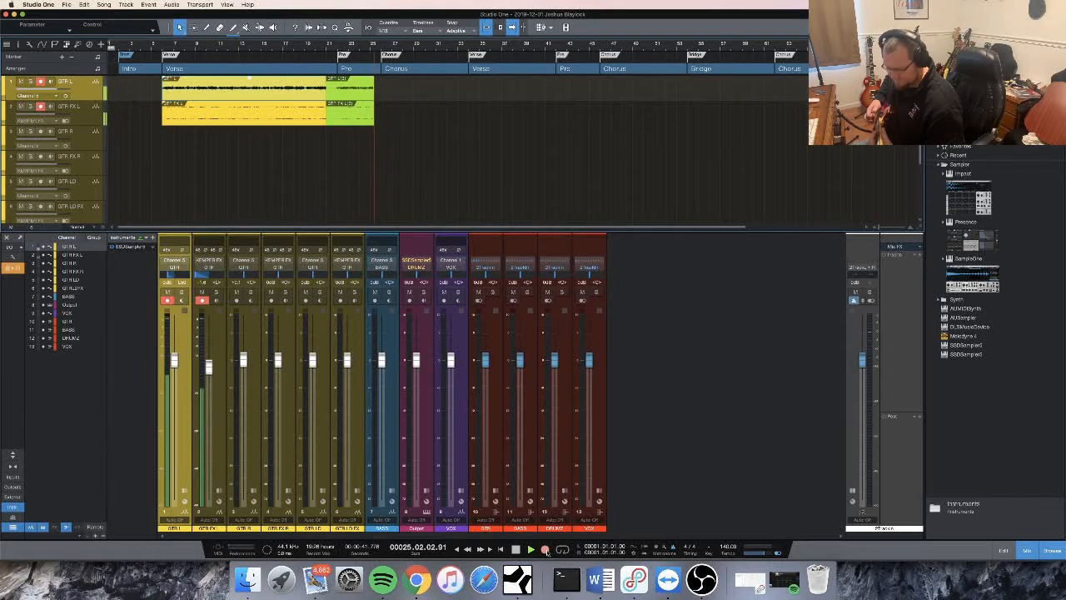
{"action": "key", "text": "space"}
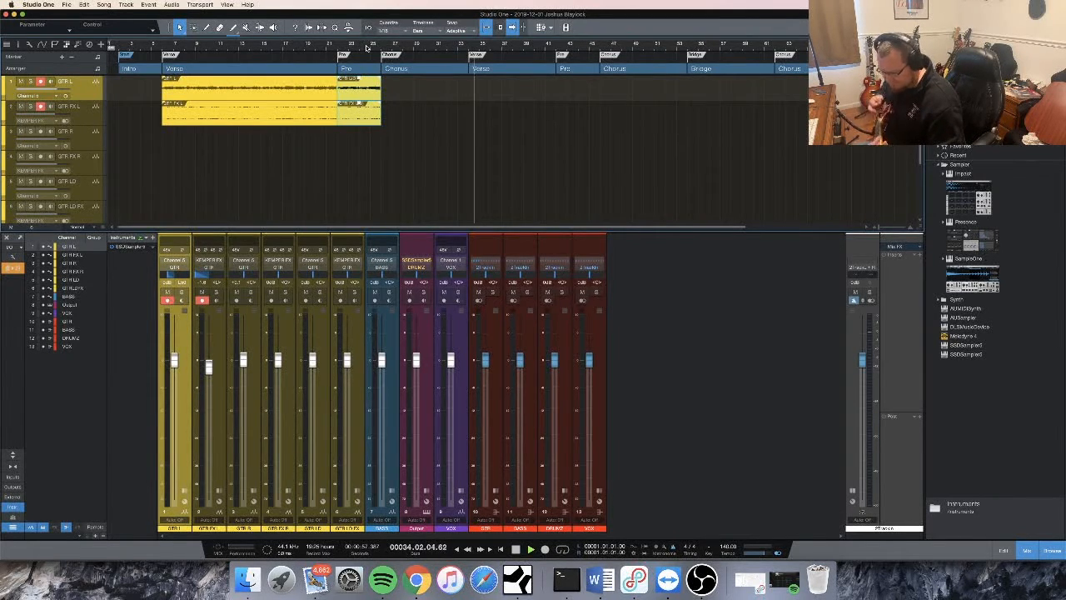
Record the Chorus part on GTR L and GTR FX L from bar 25 and trim both clips to the Chorus section
{"action": "left_click", "coordinate": [366, 47]}
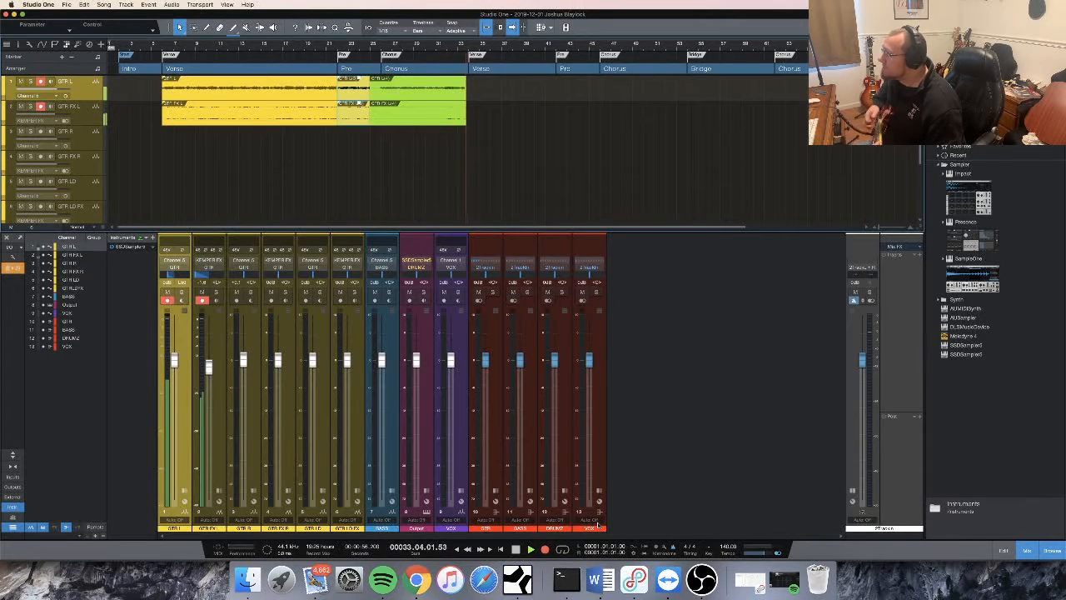
{"action": "key", "text": "space"}
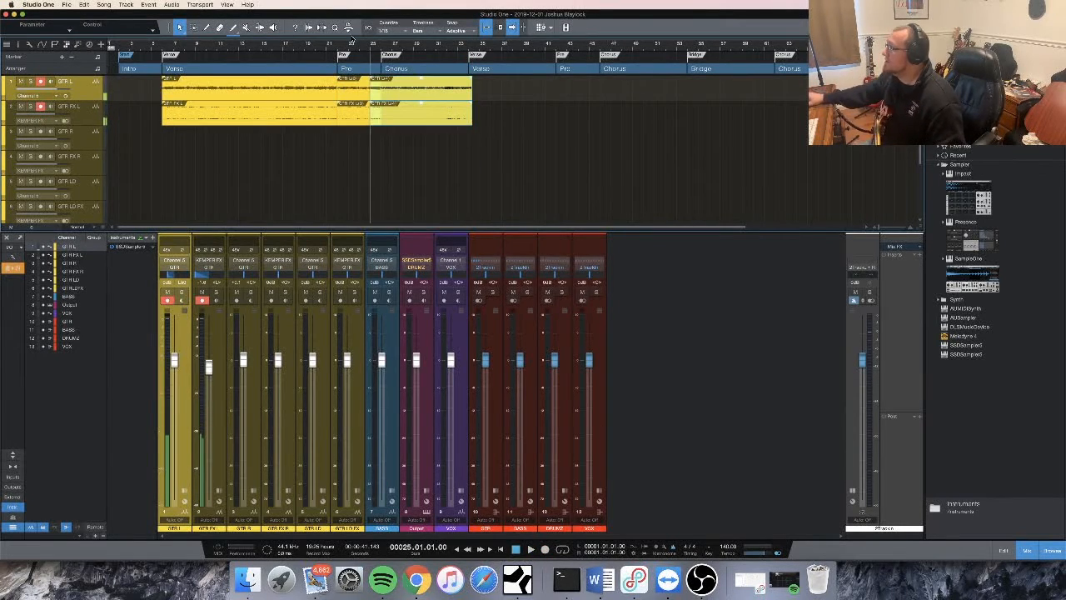
{"action": "left_click_drag", "start_coordinate": [372, 92], "coordinate": [383, 93]}
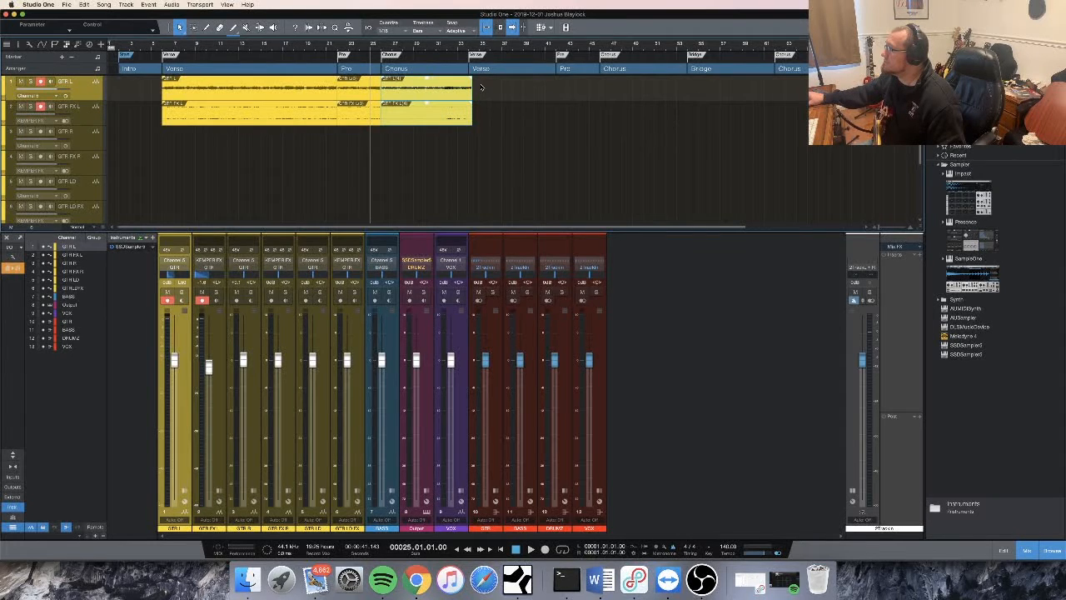
{"action": "left_click_drag", "start_coordinate": [471, 102], "coordinate": [468, 102]}
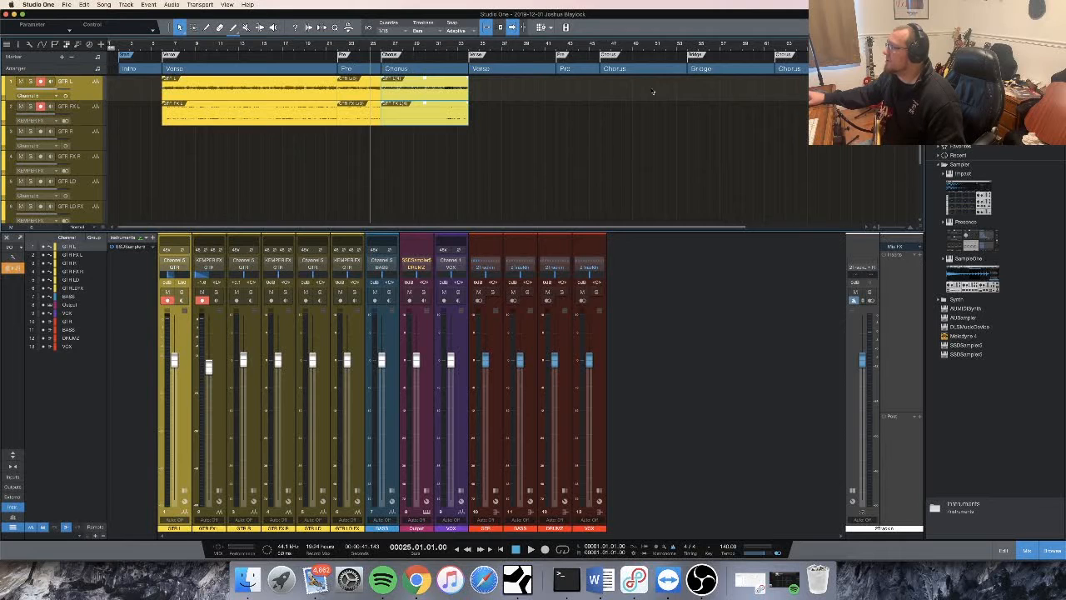
Record the Bridge part on GTR L and GTR FX L, starting from bar 53
{"action": "left_click", "coordinate": [679, 51]}
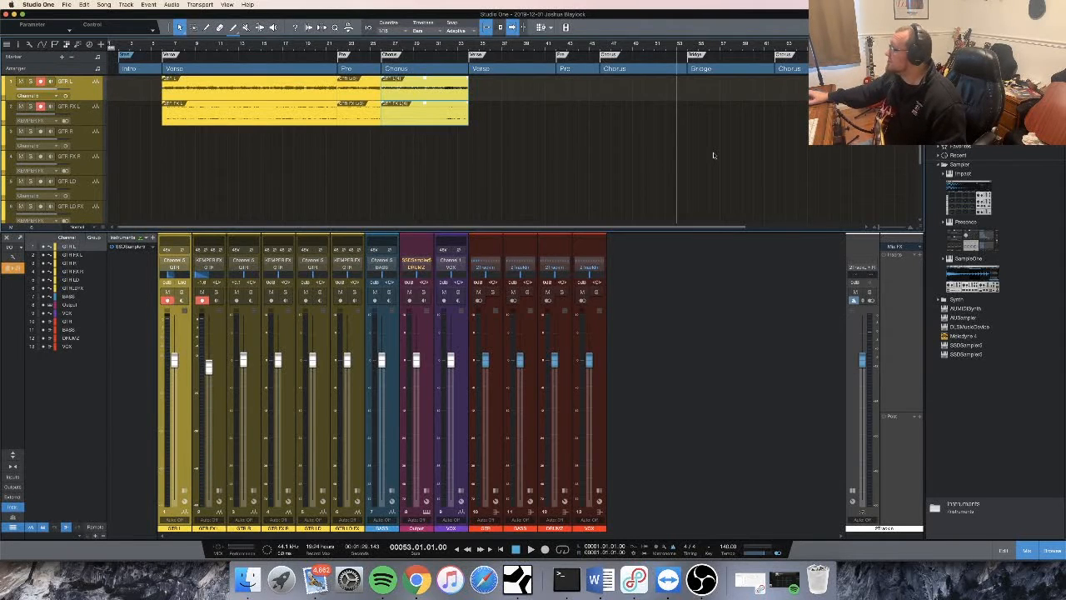
{"action": "left_click", "coordinate": [544, 548]}
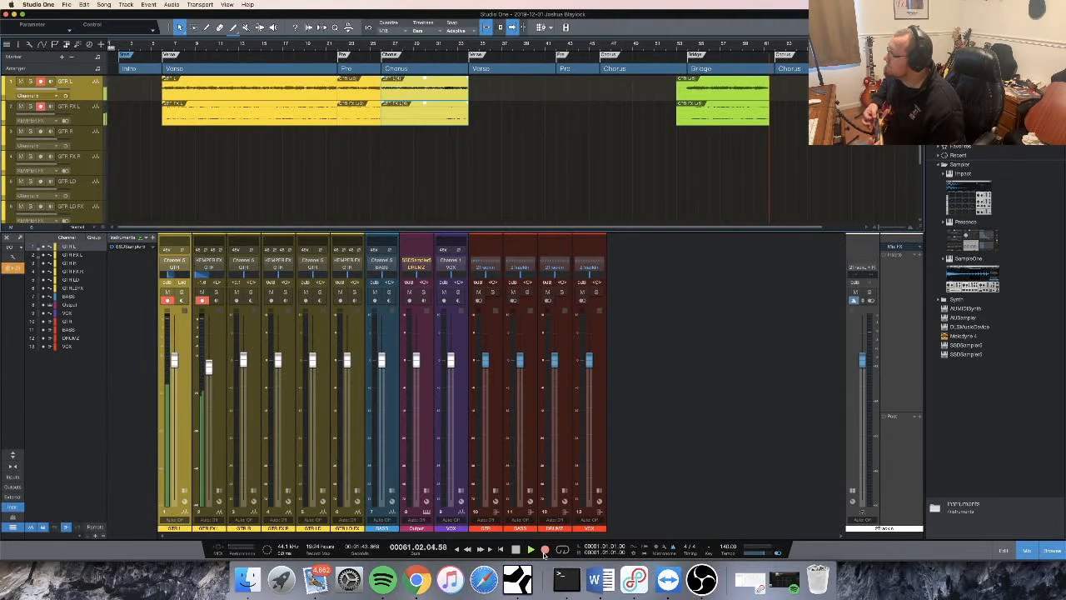
{"action": "key", "text": "space"}
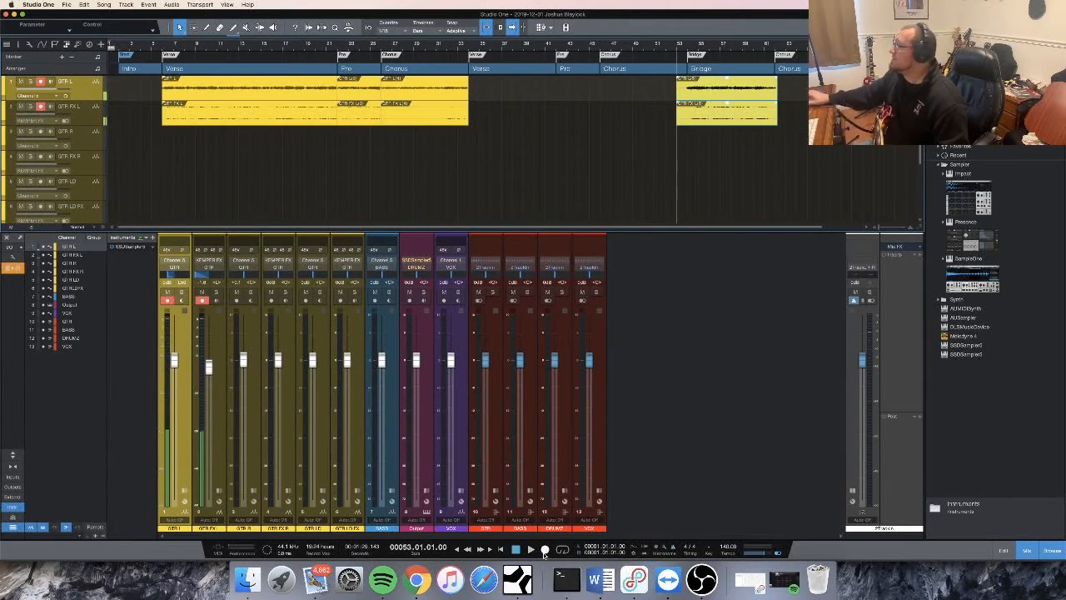
Trim the start and end of both Bridge clips to the boundaries of the Bridge section
{"action": "scroll", "coordinate": [678, 96], "scroll_direction": "right", "scroll_amount": 1}
{"action": "left_click", "coordinate": [677, 95]}
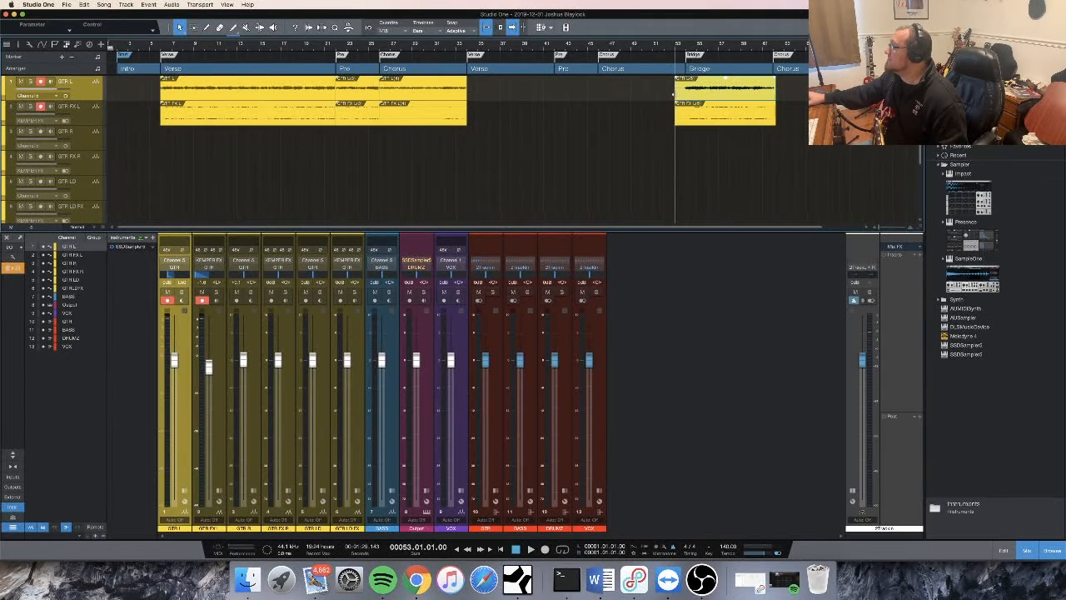
{"action": "left_click_drag", "start_coordinate": [664, 96], "coordinate": [731, 106]}
{"action": "left_click_drag", "start_coordinate": [672, 87], "coordinate": [684, 87]}
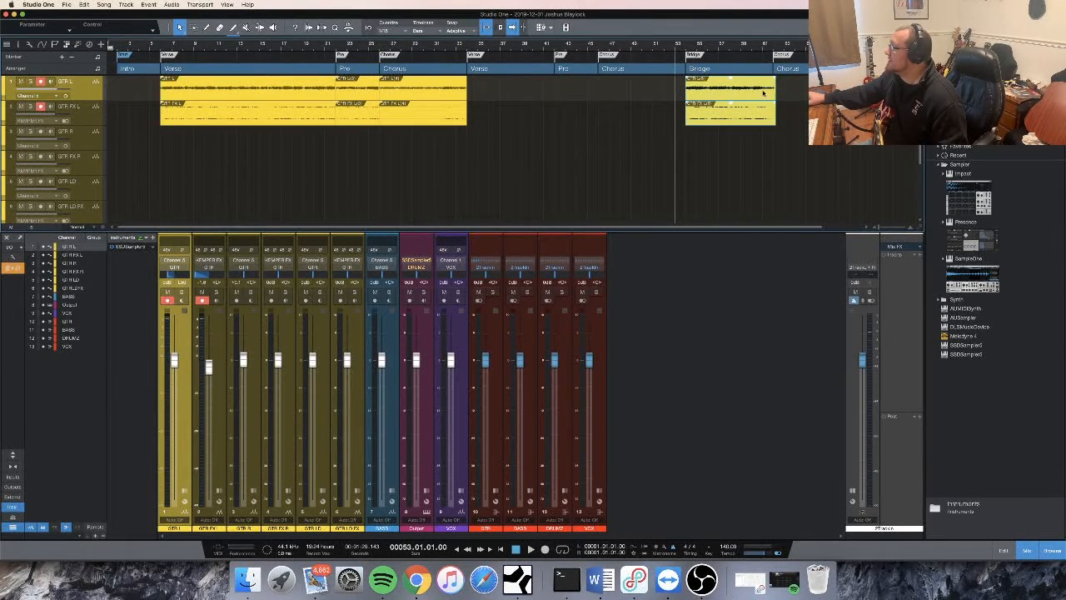
{"action": "left_click_drag", "start_coordinate": [775, 91], "coordinate": [773, 91]}
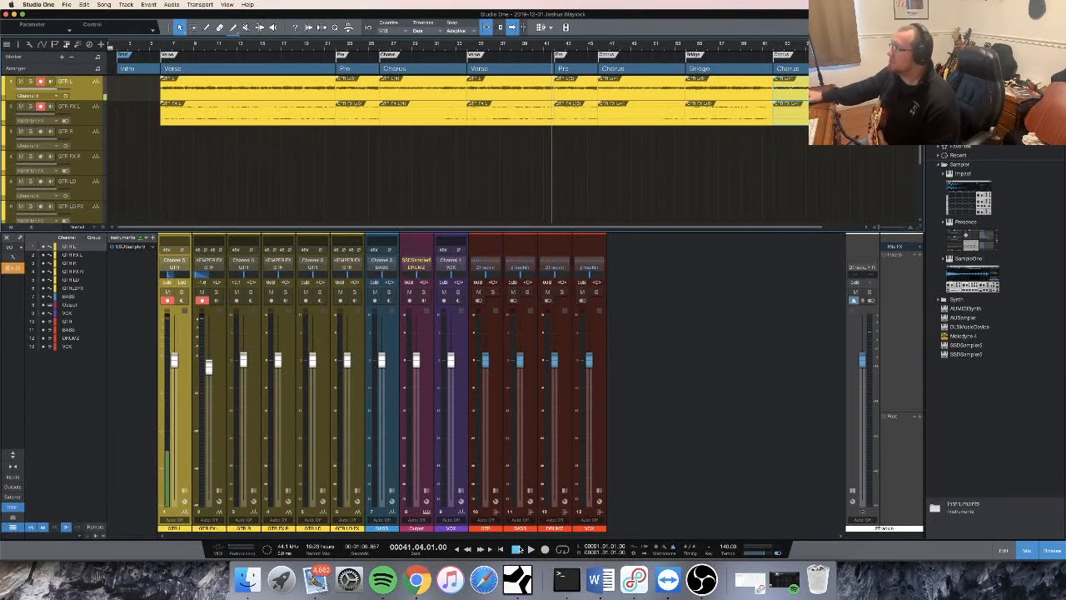
Place the playhead at bar 5, disarm the left guitar tracks, and arm GTR R and GTR FX R with input monitoring off
{"action": "left_click", "coordinate": [153, 48]}
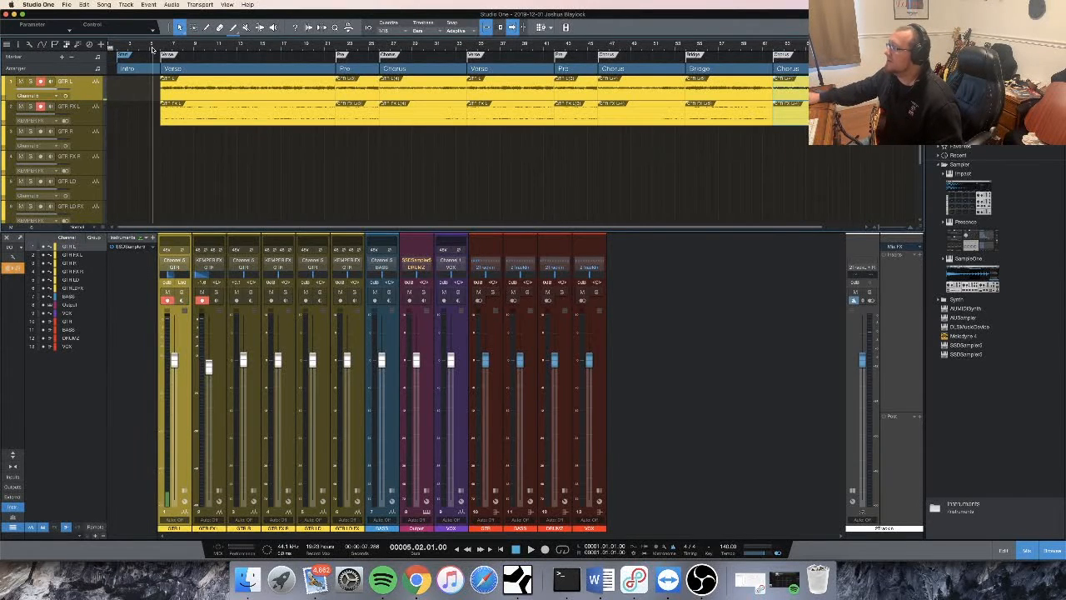
{"action": "left_click", "coordinate": [155, 48]}
{"action": "left_click", "coordinate": [149, 48]}
{"action": "left_click", "coordinate": [40, 106]}
{"action": "left_click", "coordinate": [40, 131]}
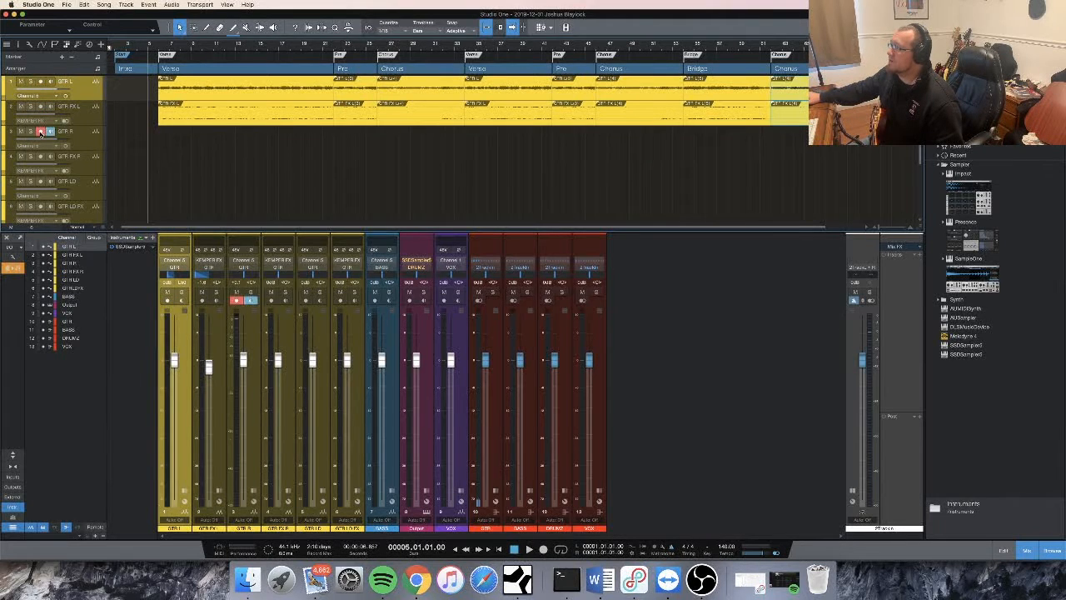
{"action": "left_click", "coordinate": [40, 157]}
{"action": "left_click", "coordinate": [51, 132]}
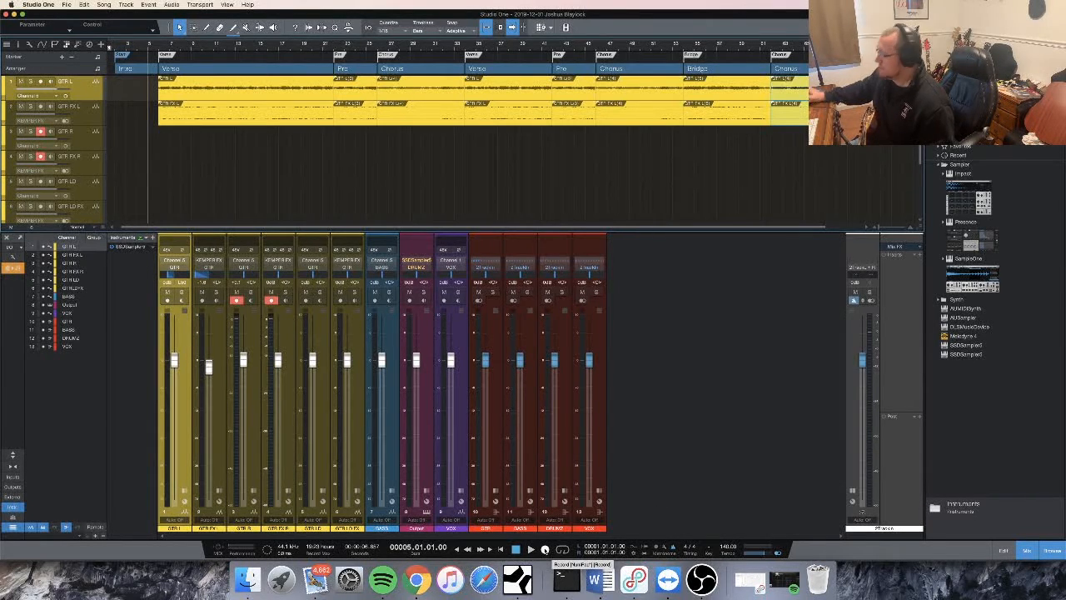
Rehearse, then record the right guitar on GTR R and GTR FX R from bar 5 through the Verse and Pre sections
{"action": "key", "text": "space"}
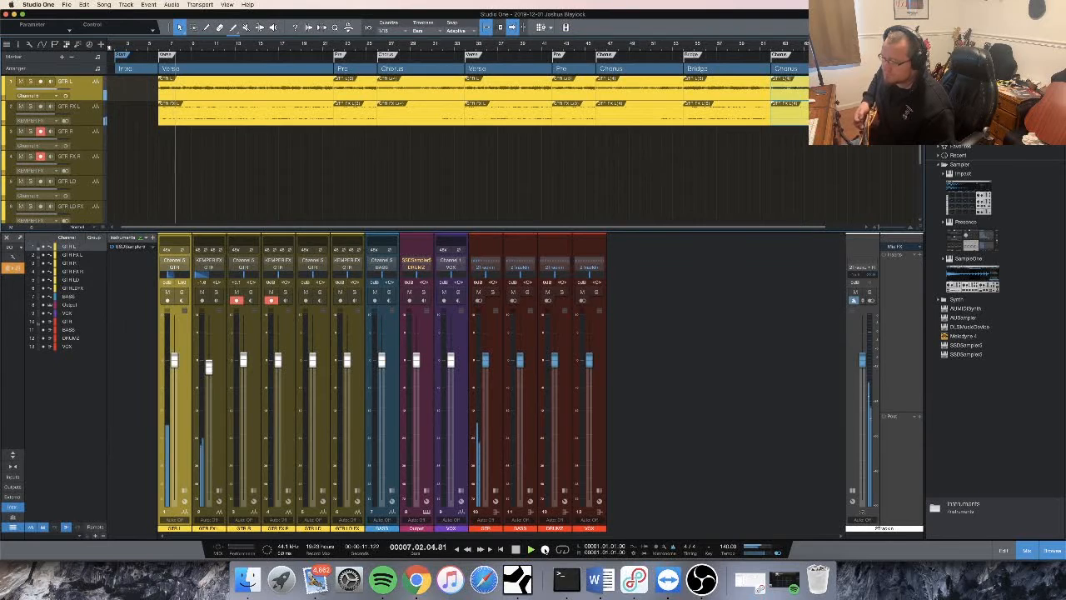
{"action": "key", "text": "space"}
{"action": "left_click", "coordinate": [544, 549]}
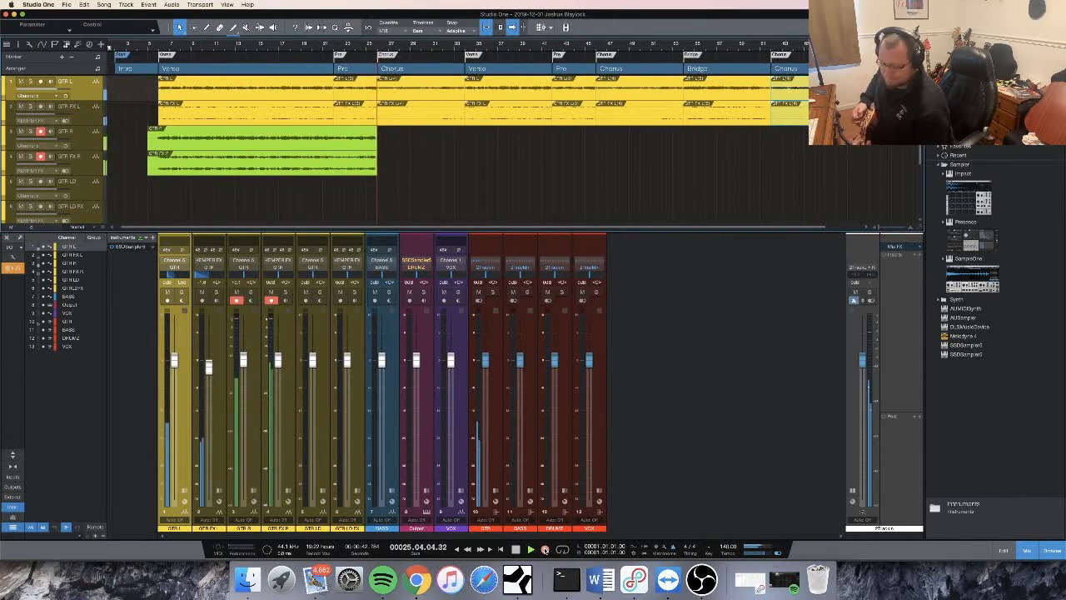
{"action": "key", "text": "space"}
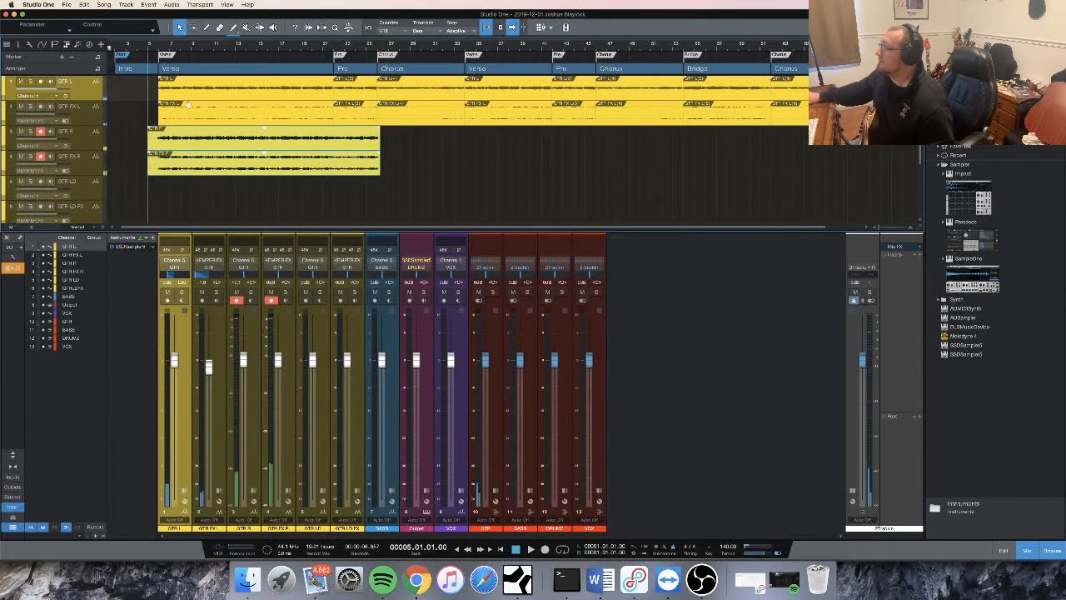
Trim the GTR R and GTR FX R take to the Verse start and Pre end, splitting it where the Pre section begins
{"action": "left_click_drag", "start_coordinate": [148, 141], "coordinate": [159, 143]}
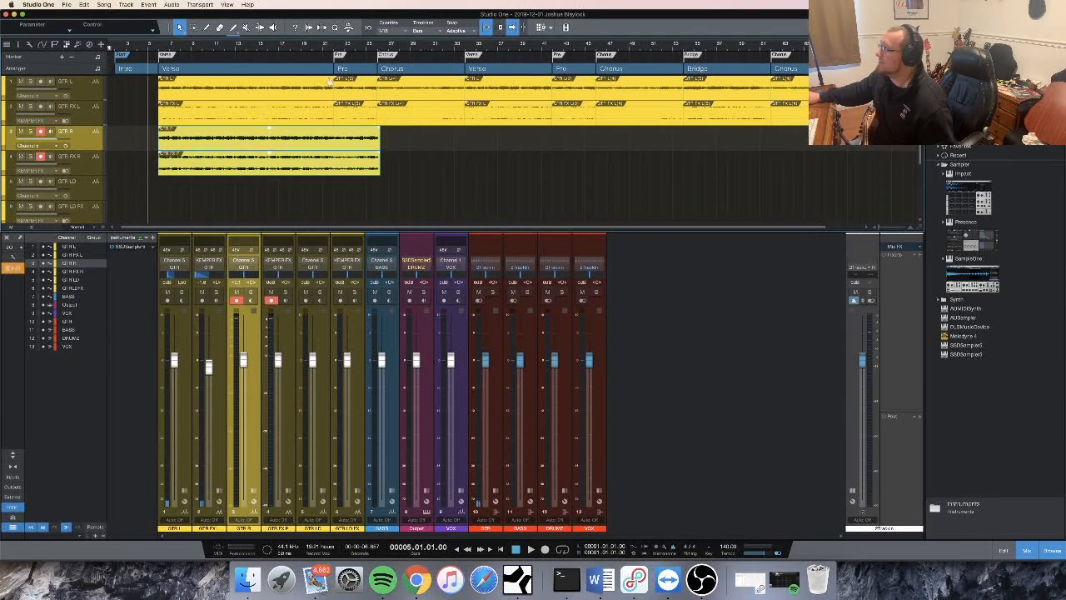
{"action": "key", "text": "3"}
{"action": "left_click", "coordinate": [334, 140]}
{"action": "left_click", "coordinate": [178, 28]}
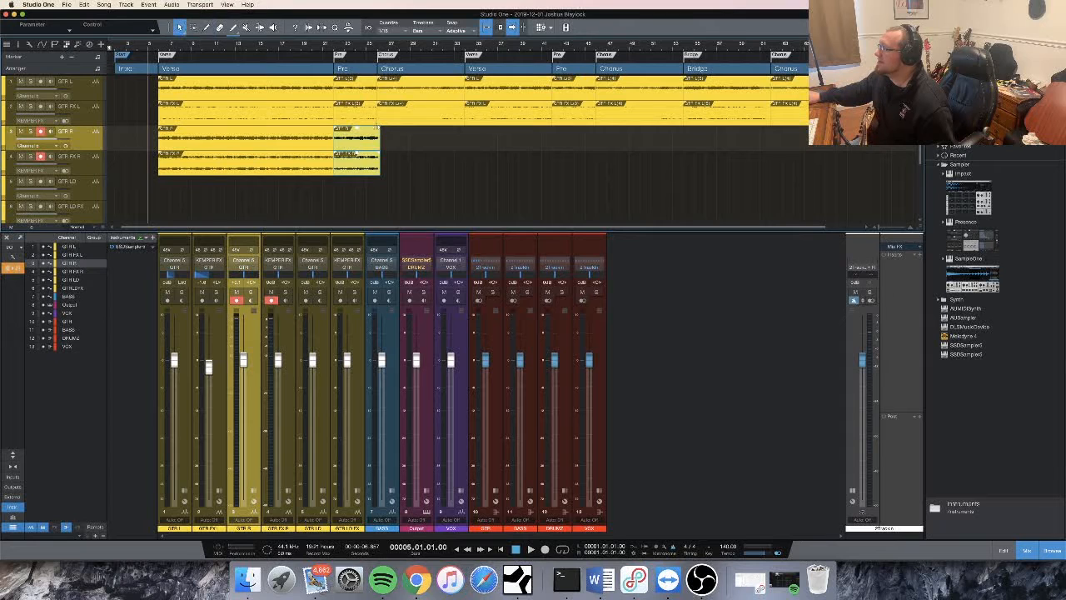
{"action": "left_click_drag", "start_coordinate": [380, 135], "coordinate": [376, 135]}
Play back the Pre section from bar 21 to check the right guitar, and select the GTR FX R clips
{"action": "left_click", "coordinate": [337, 52]}
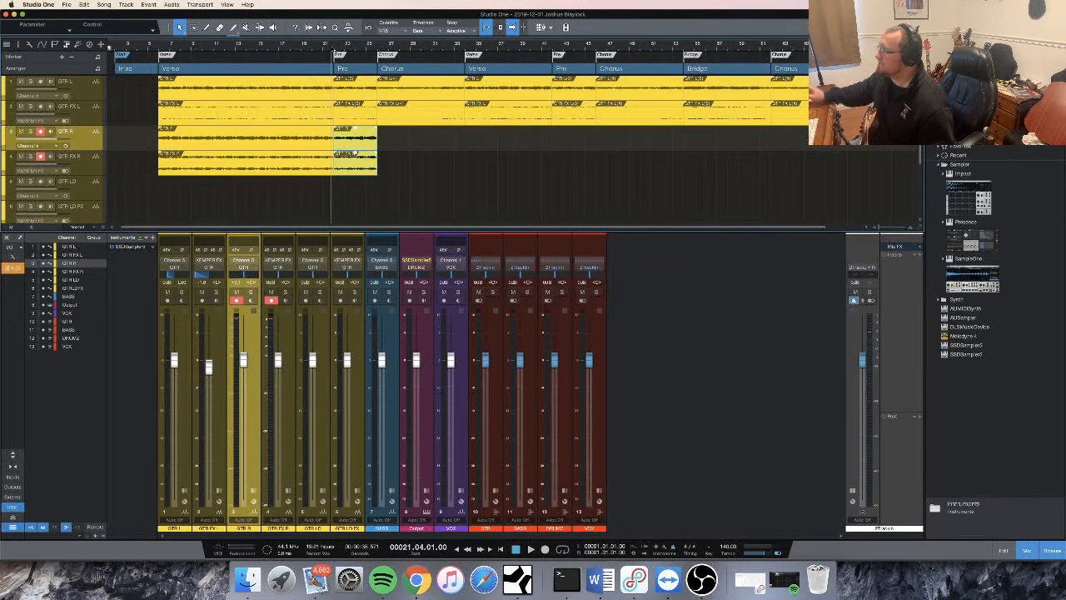
{"action": "key", "text": "space"}
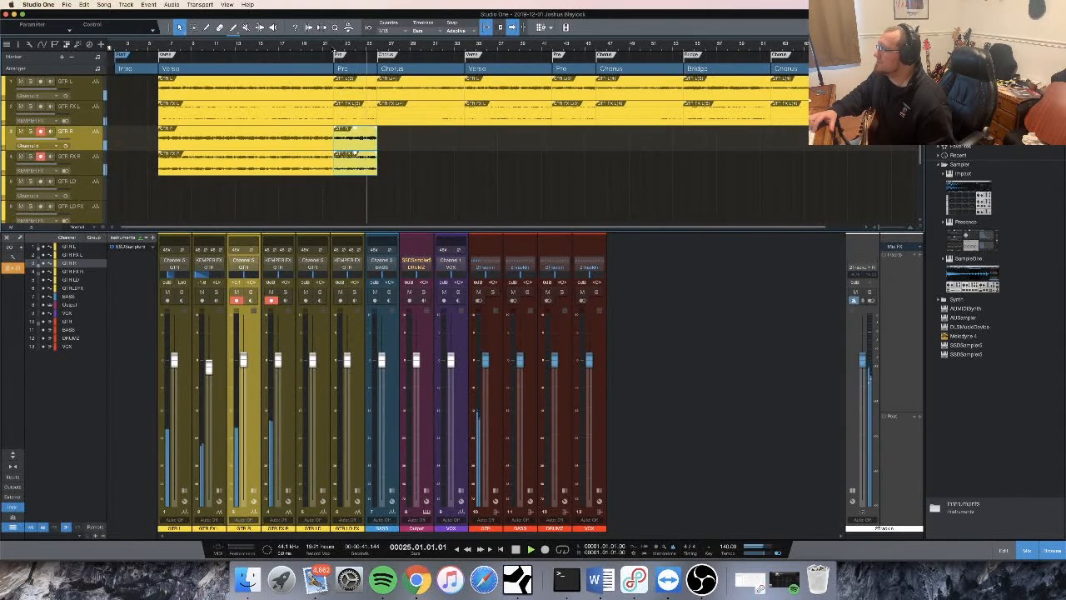
{"action": "key", "text": "space"}
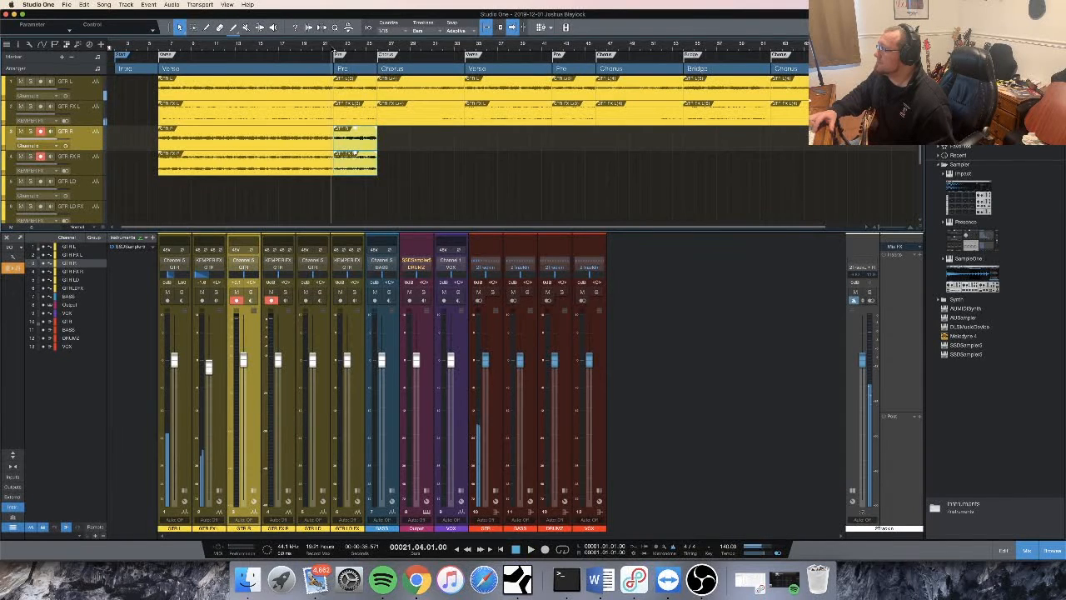
{"action": "left_click_drag", "start_coordinate": [396, 177], "coordinate": [251, 158]}
Rehearse the Chorus guitar part against playback from bar 26
{"action": "left_click", "coordinate": [374, 46]}
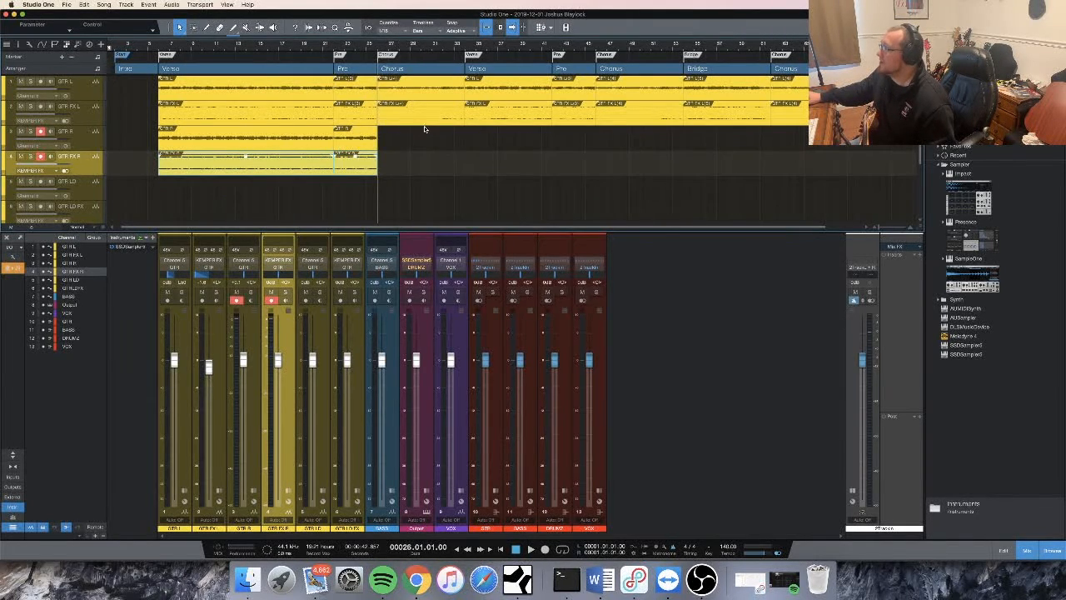
{"action": "key", "text": "space"}
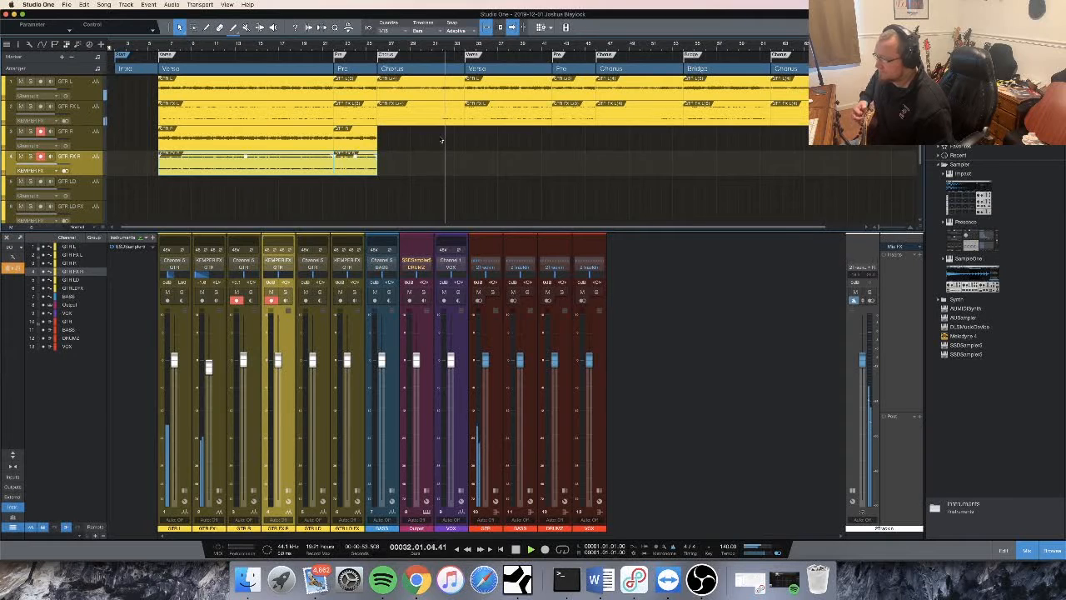
{"action": "key", "text": "space"}
{"action": "key", "text": "space"}
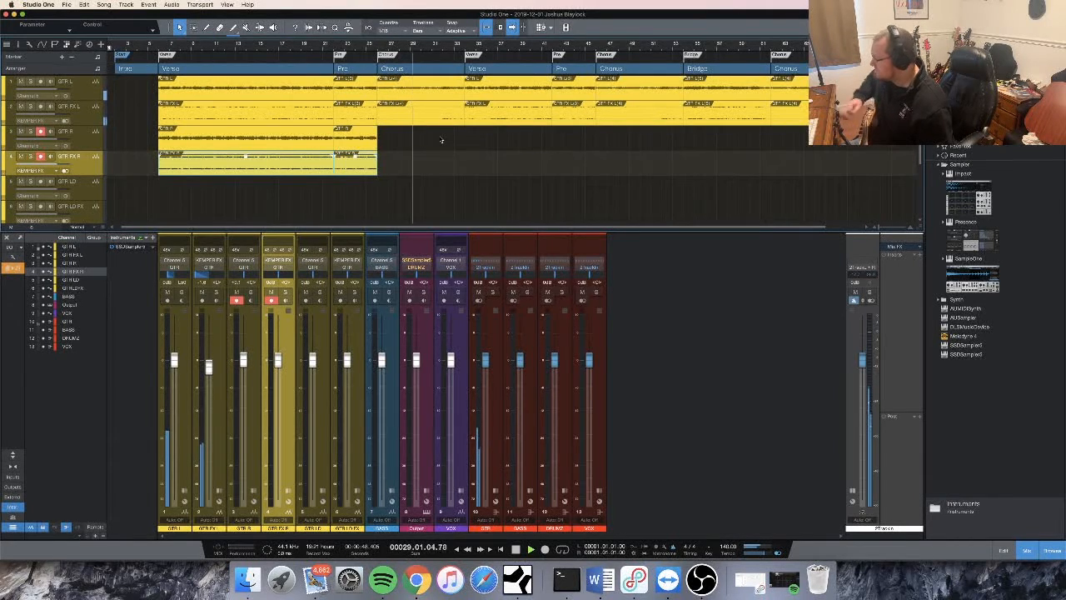
{"action": "key", "text": "space"}
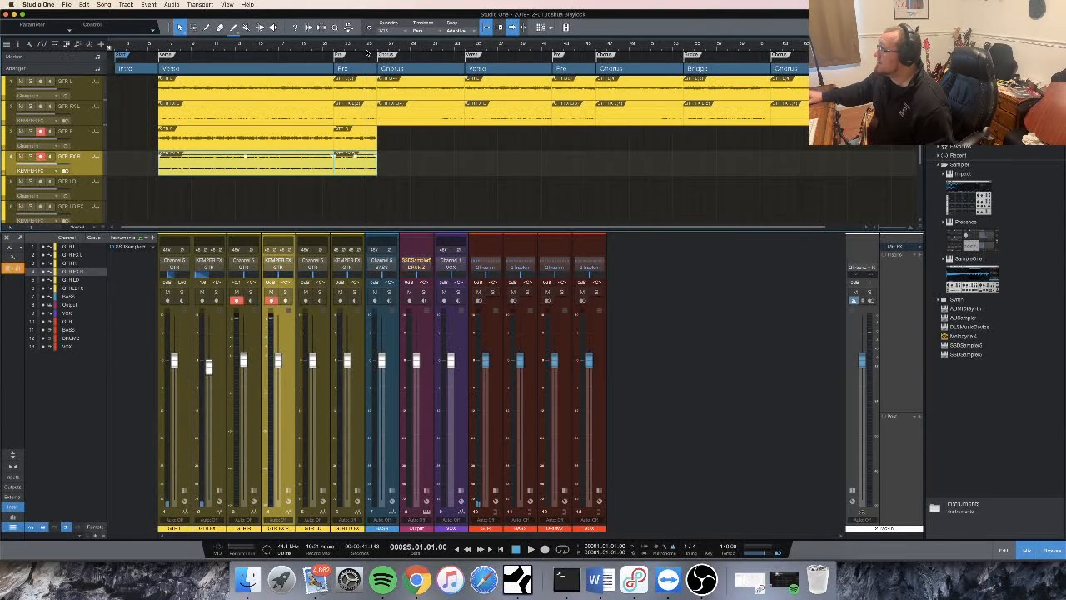
Record the Chorus on GTR R and GTR FX R from bar 25, and trim both clips to the Chorus boundaries
{"action": "left_click", "coordinate": [545, 549]}
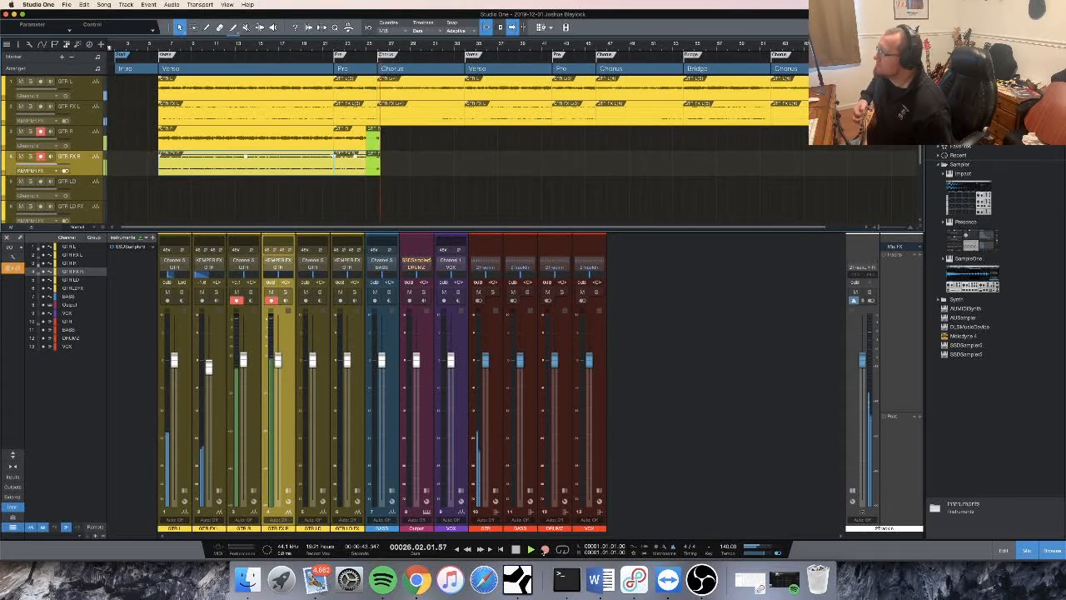
{"action": "key", "text": "space"}
{"action": "left_click", "coordinate": [546, 549]}
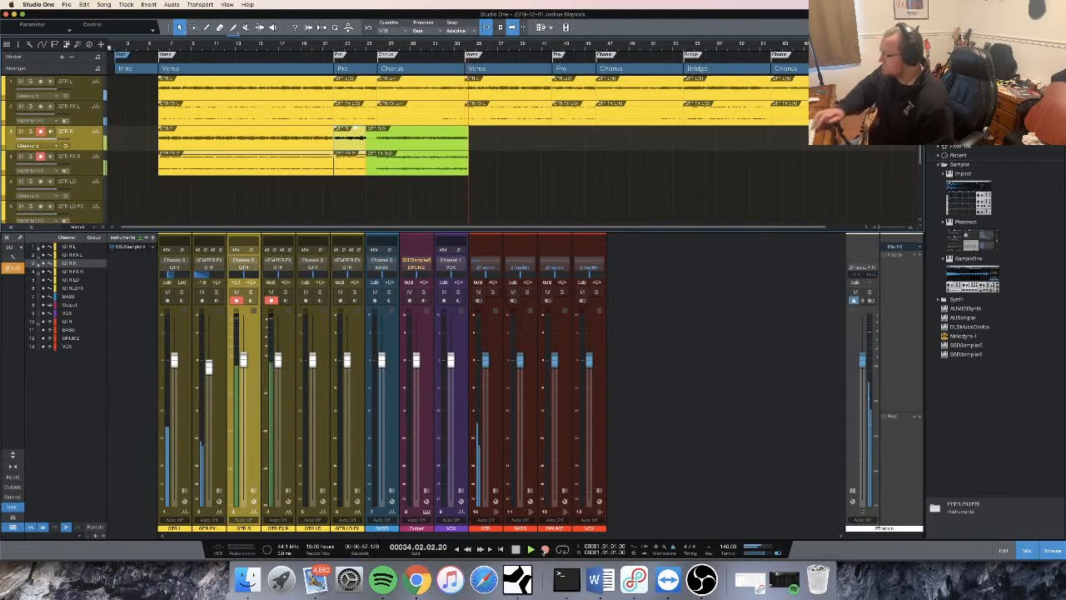
{"action": "key", "text": "space"}
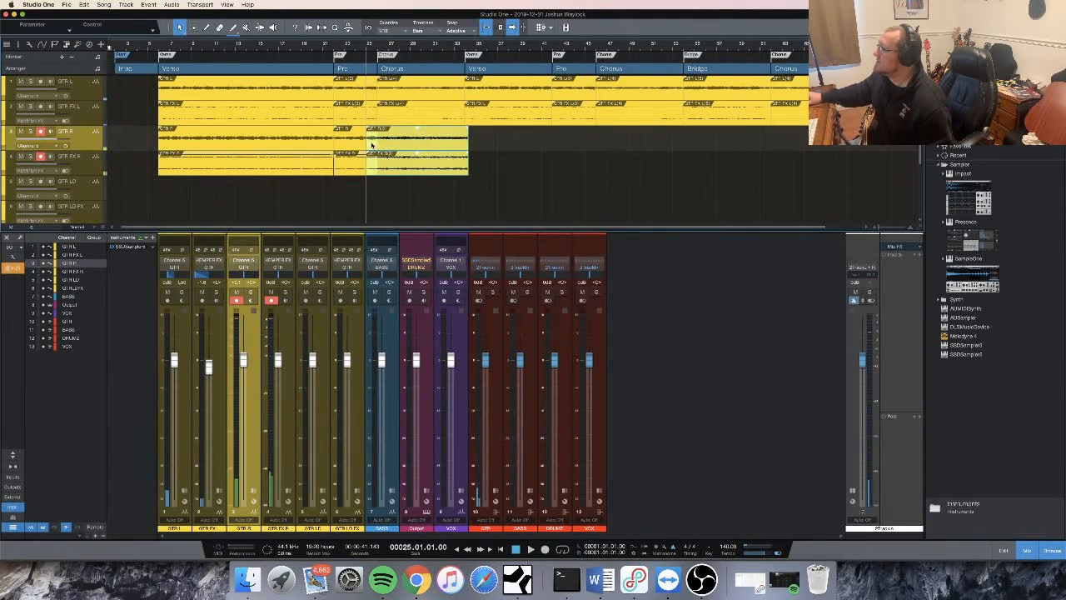
{"action": "left_click_drag", "start_coordinate": [367, 144], "coordinate": [378, 144]}
{"action": "left_click_drag", "start_coordinate": [468, 146], "coordinate": [464, 146]}
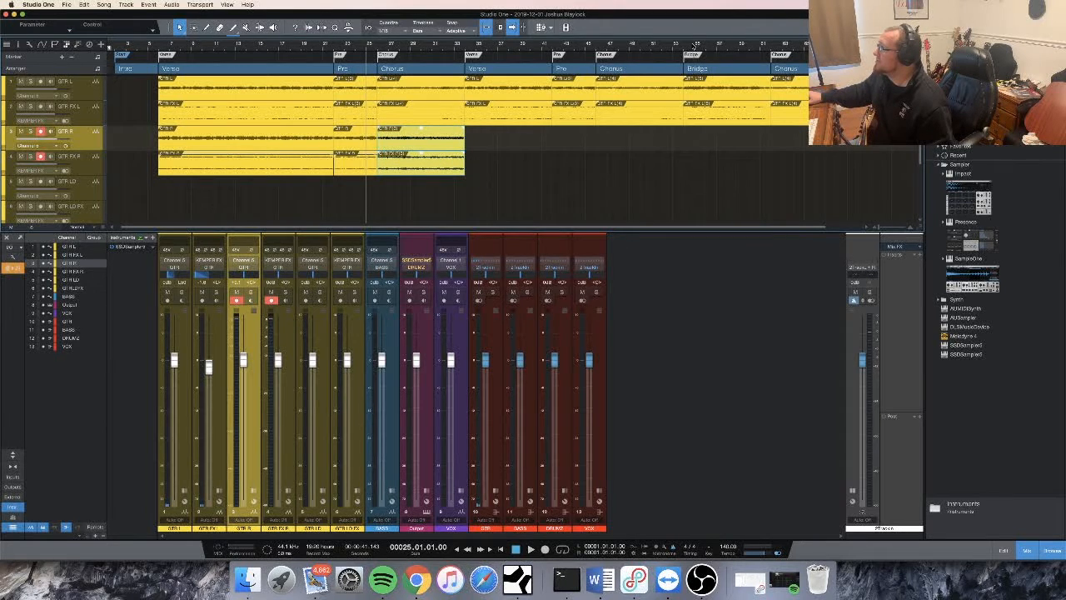
Rehearse and record the Bridge on GTR R and GTR FX R from bar 53, and trim both clips to the Bridge boundaries
{"action": "key", "text": "space"}
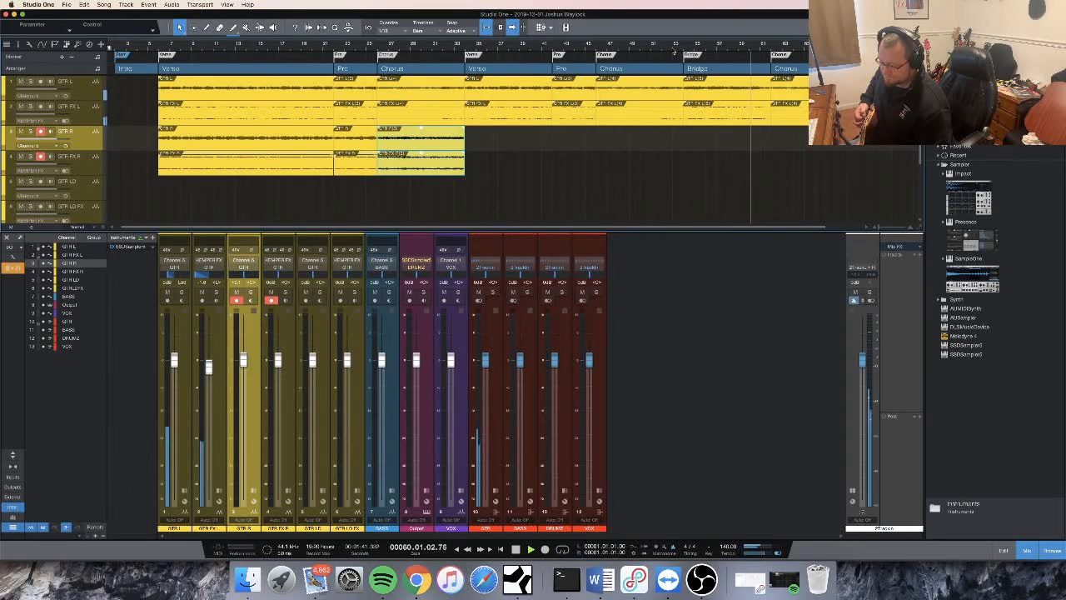
{"action": "key", "text": "space"}
{"action": "key", "text": "KP_Multiply"}
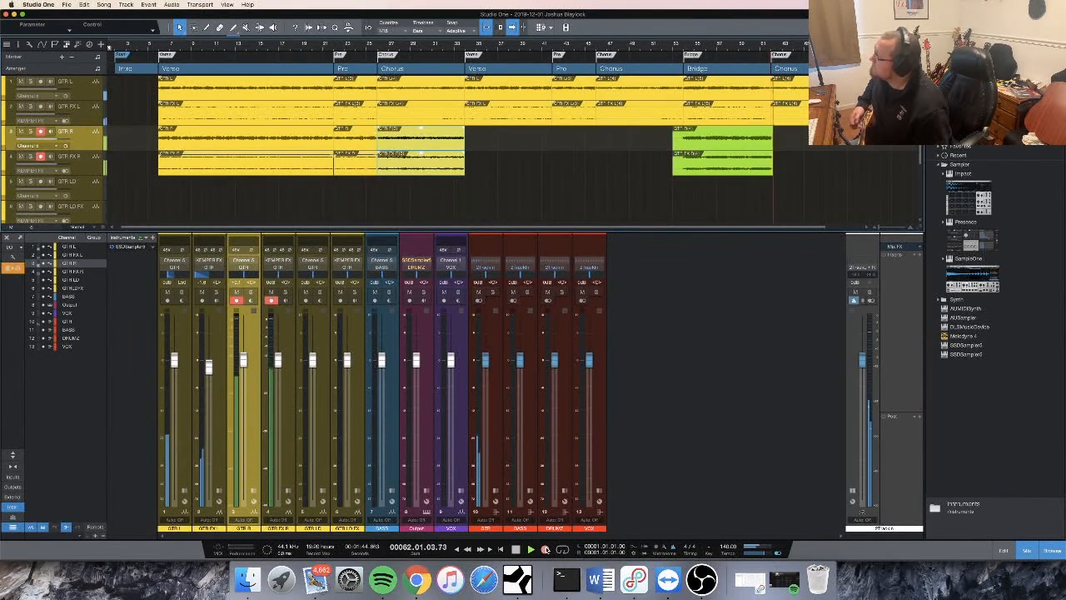
{"action": "key", "text": "space"}
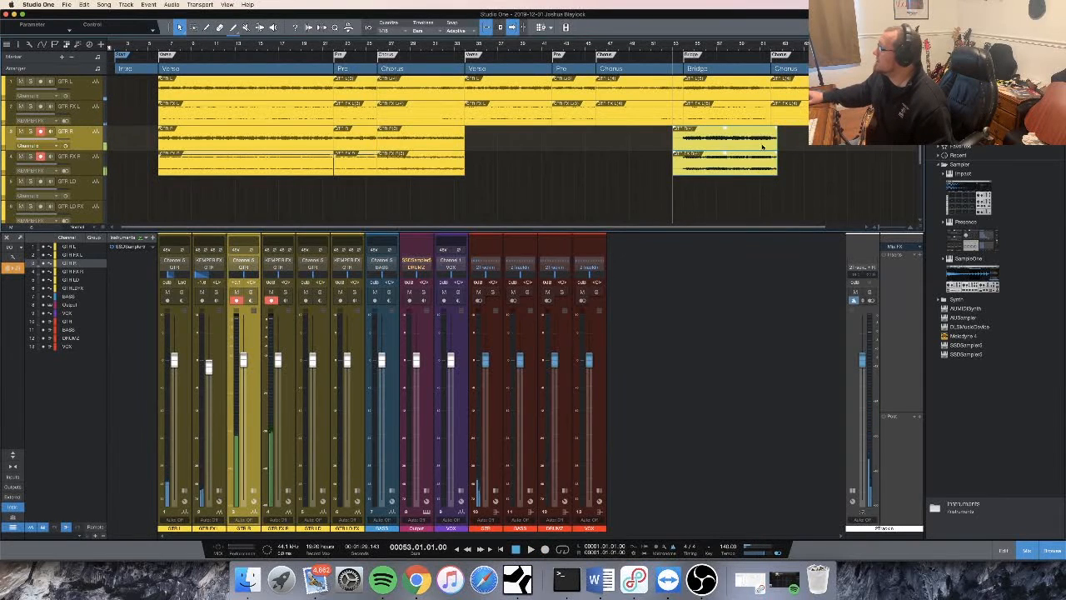
{"action": "left_click_drag", "start_coordinate": [775, 142], "coordinate": [773, 151]}
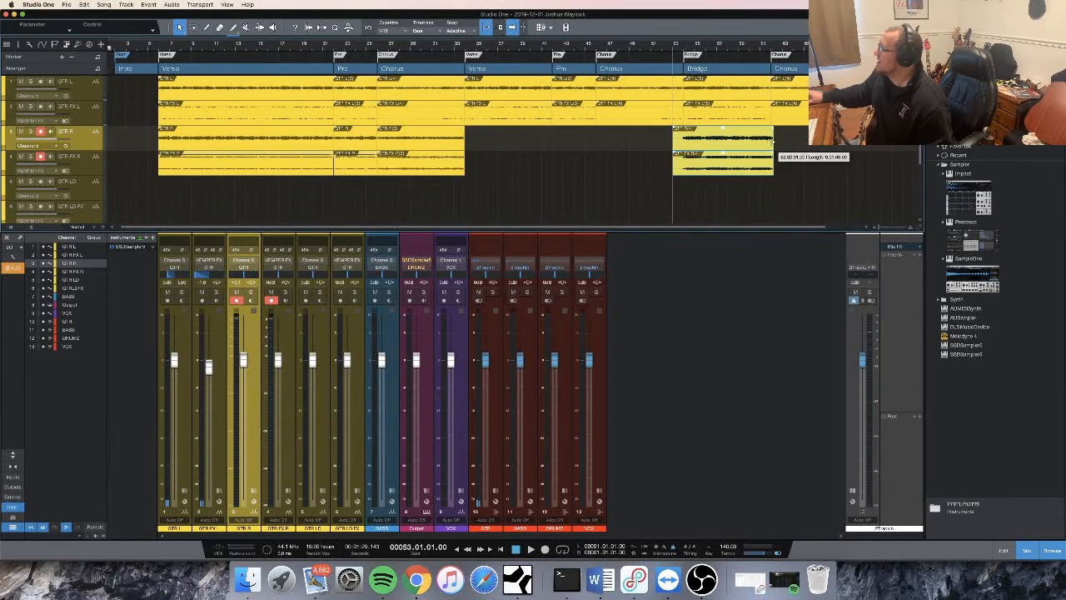
{"action": "left_click_drag", "start_coordinate": [670, 143], "coordinate": [682, 144]}
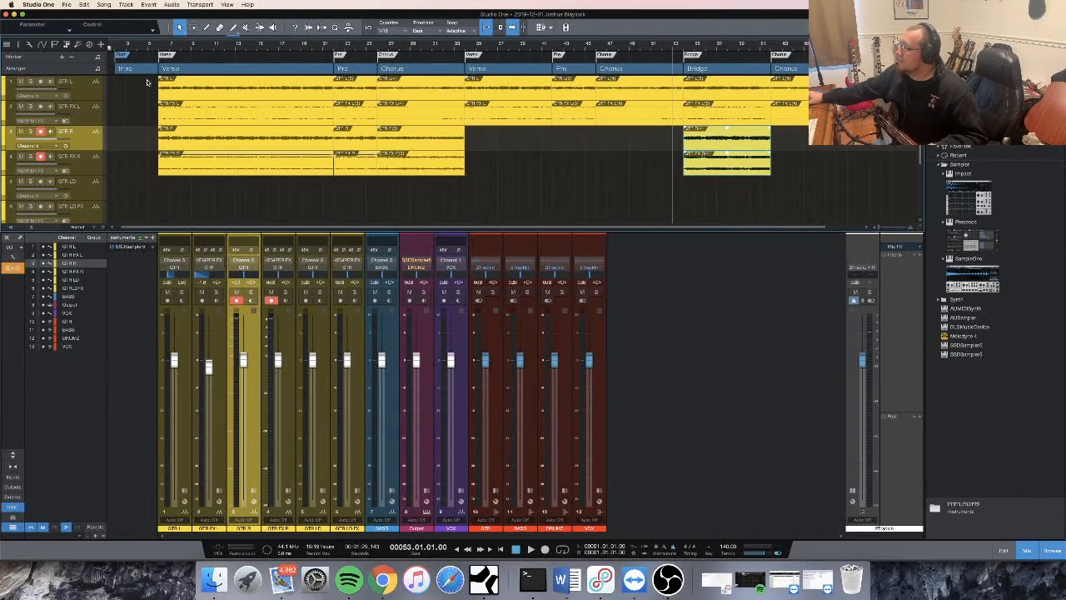
Arm BASS in place of the right guitar tracks and record the Verse, Pre and Chorus bass takes, starting from bars 5 and 25
{"action": "left_click", "coordinate": [157, 45]}
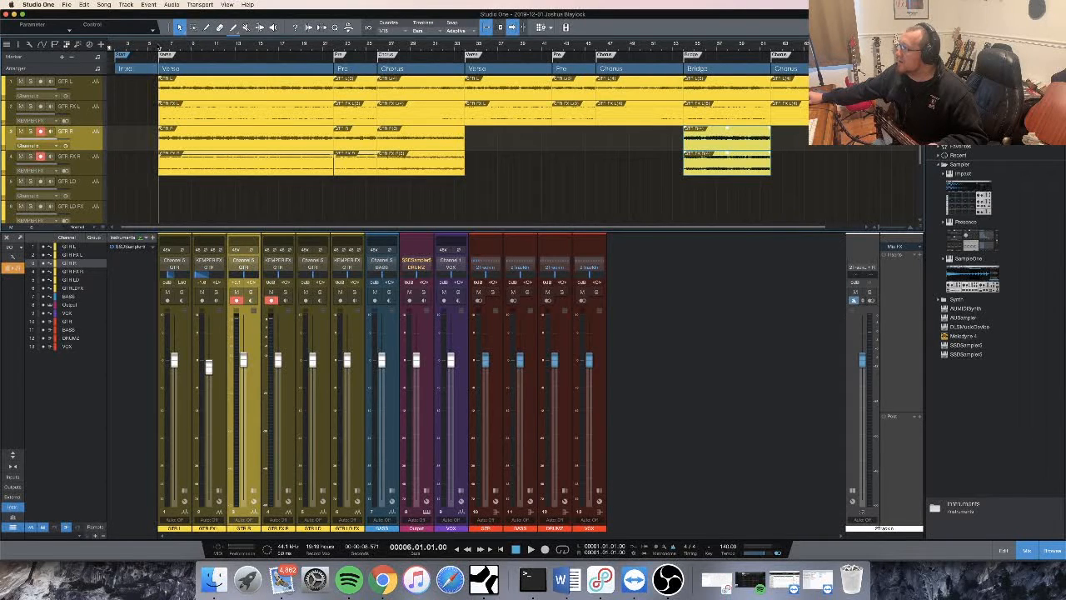
{"action": "left_click", "coordinate": [40, 156]}
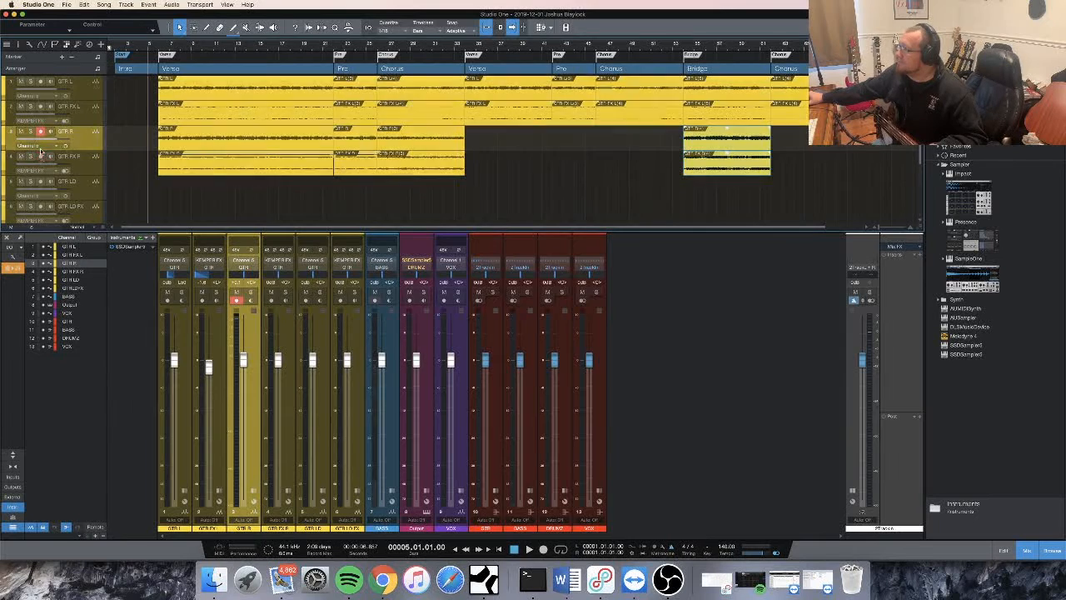
{"action": "left_click", "coordinate": [543, 550]}
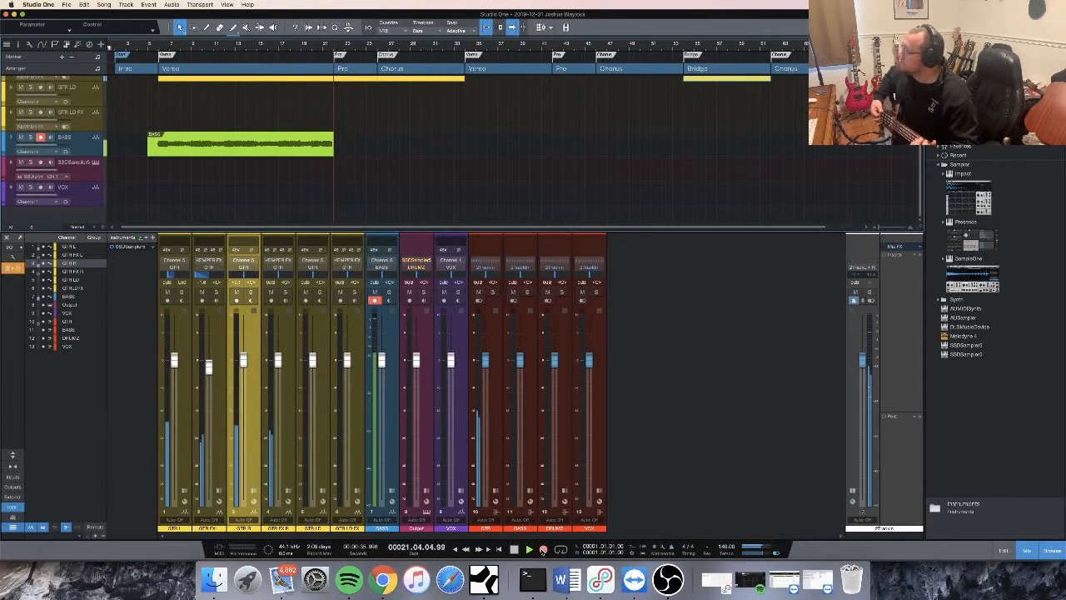
{"action": "key", "text": "space"}
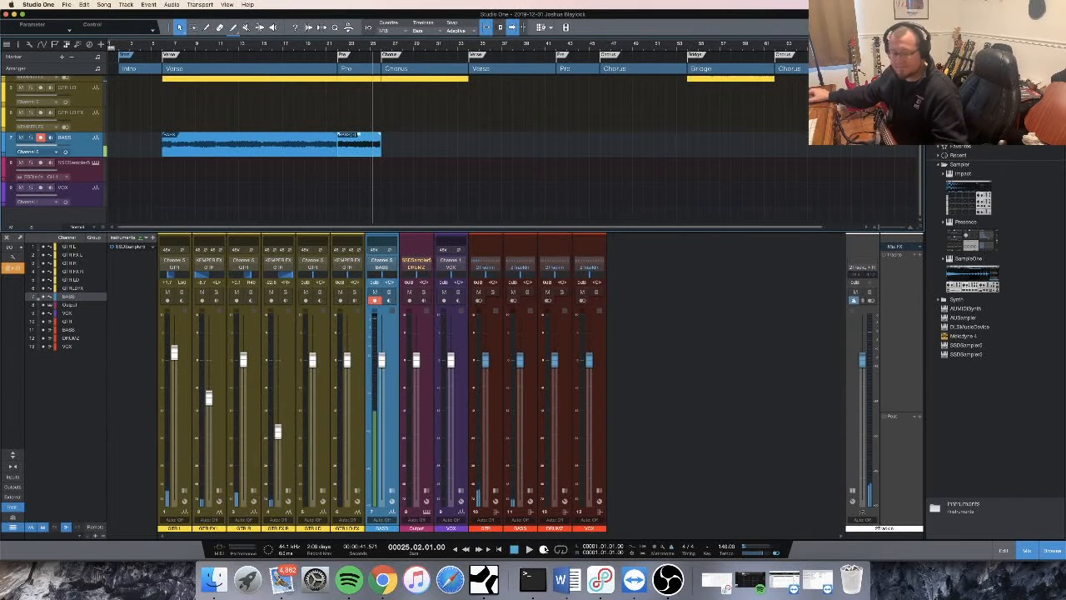
{"action": "left_click", "coordinate": [543, 549]}
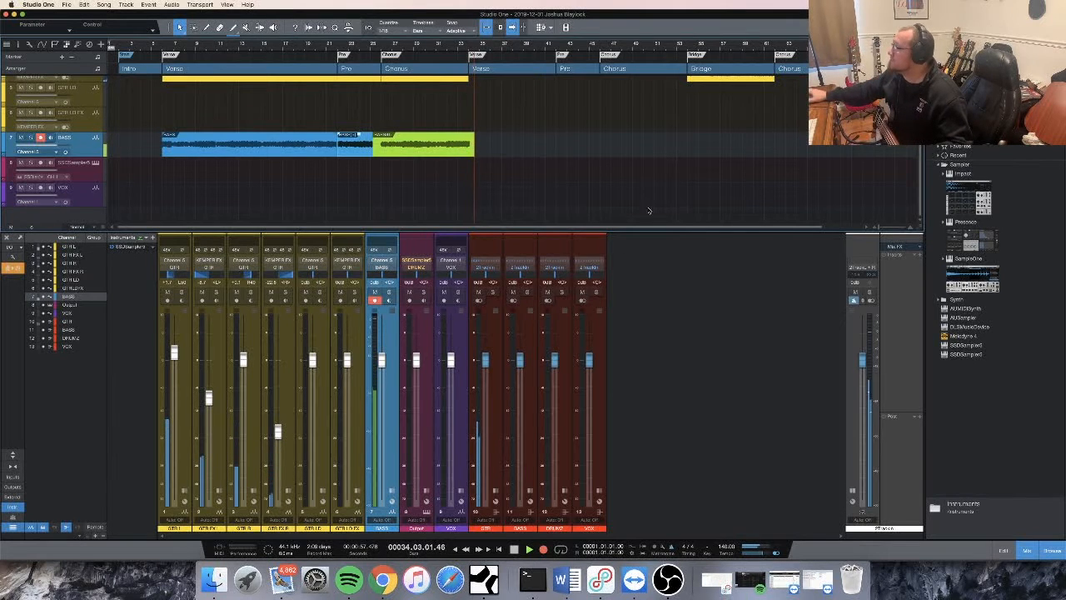
{"action": "key", "text": "space"}
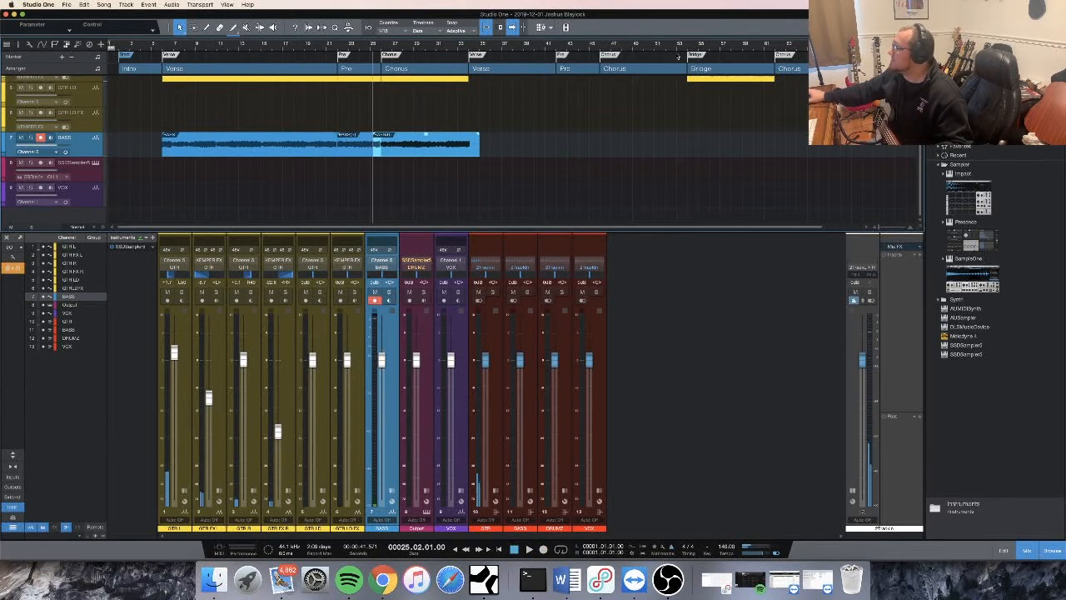
Rehearse and record the Bridge bass from bar 53 beat 3, and trim the BASS clip to the Bridge boundaries
{"action": "left_click", "coordinate": [688, 52]}
{"action": "key", "text": "space"}
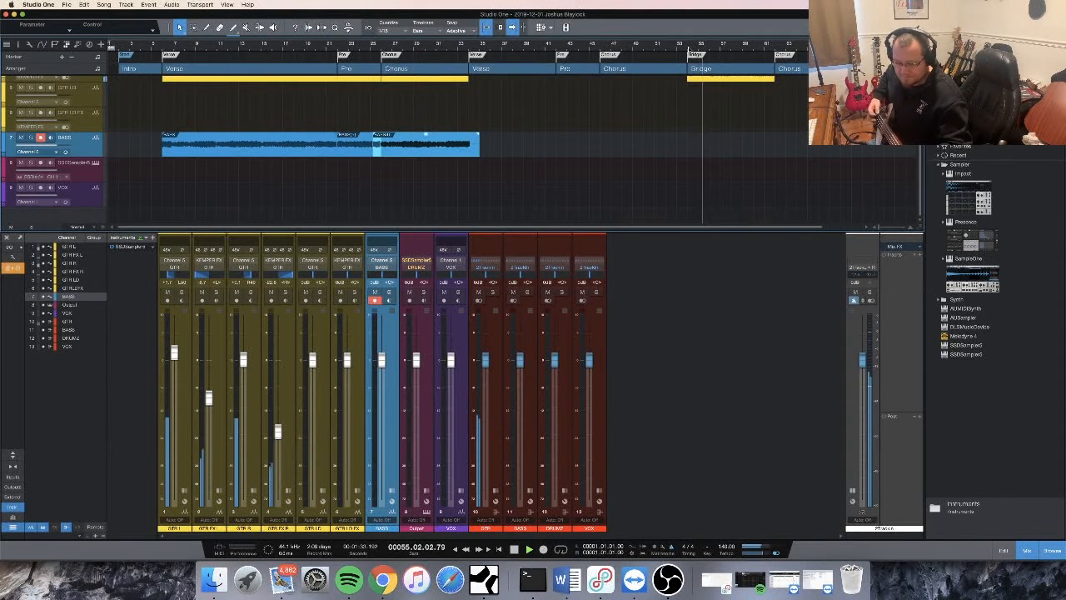
{"action": "key", "text": "space"}
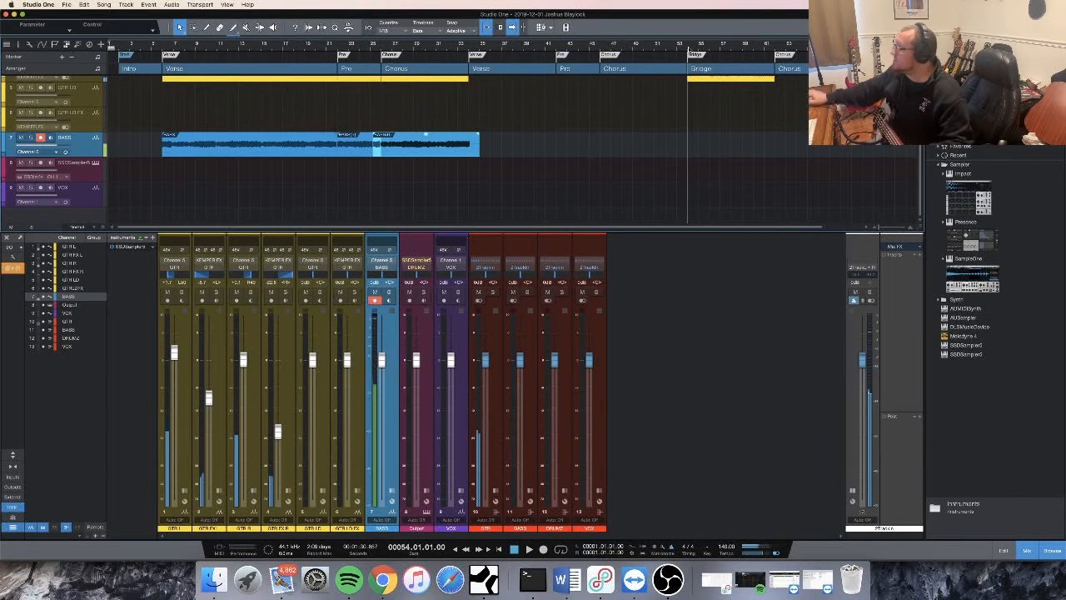
{"action": "left_click", "coordinate": [682, 48]}
{"action": "left_click", "coordinate": [542, 549]}
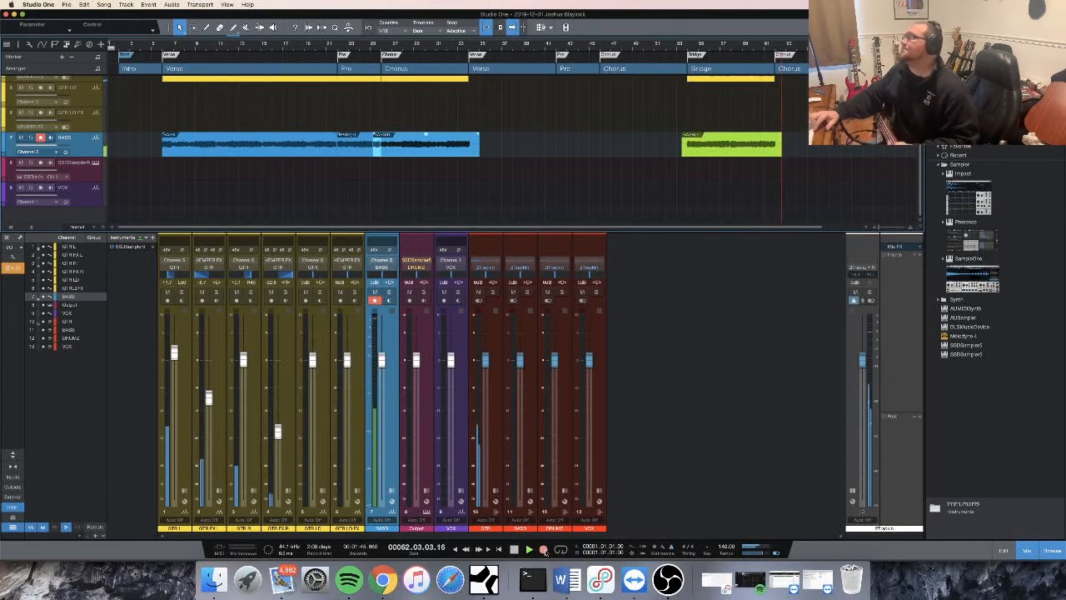
{"action": "key", "text": "space"}
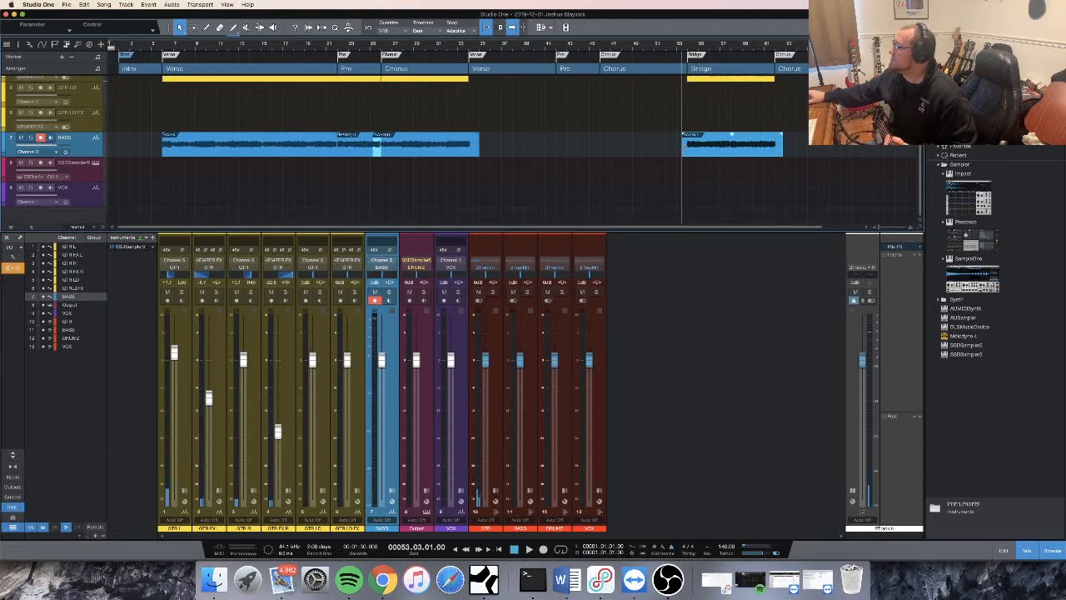
{"action": "left_click_drag", "start_coordinate": [782, 148], "coordinate": [776, 151]}
{"action": "left_click_drag", "start_coordinate": [683, 146], "coordinate": [686, 146]}
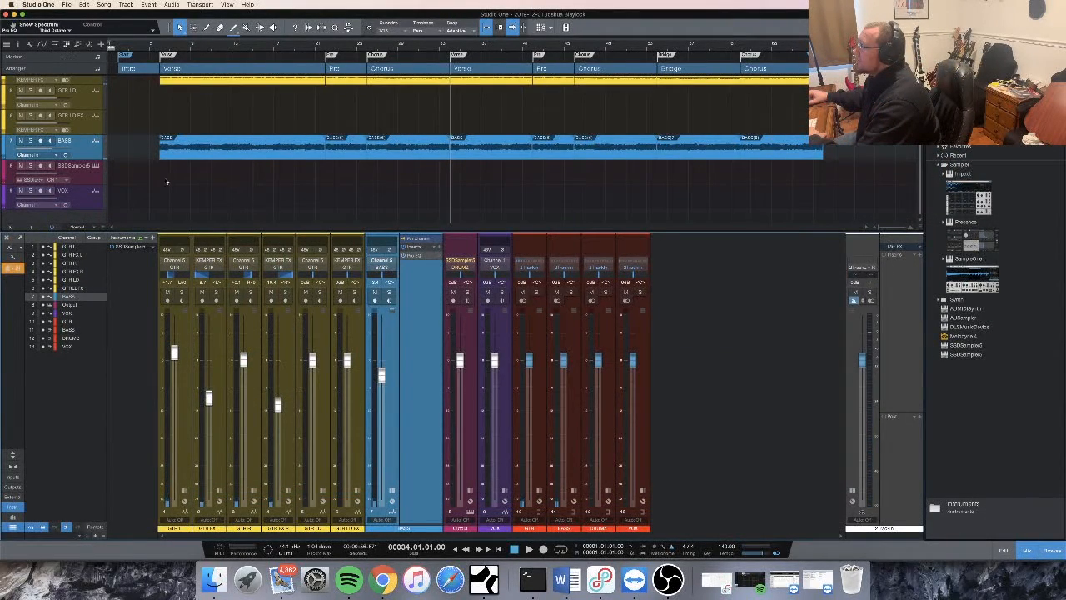
Create a one-bar part at bar 6 on the SSDSampler5 drum track and add a C1 note on its first beat
{"action": "double_click", "coordinate": [166, 180]}
{"action": "double_click", "coordinate": [166, 179]}
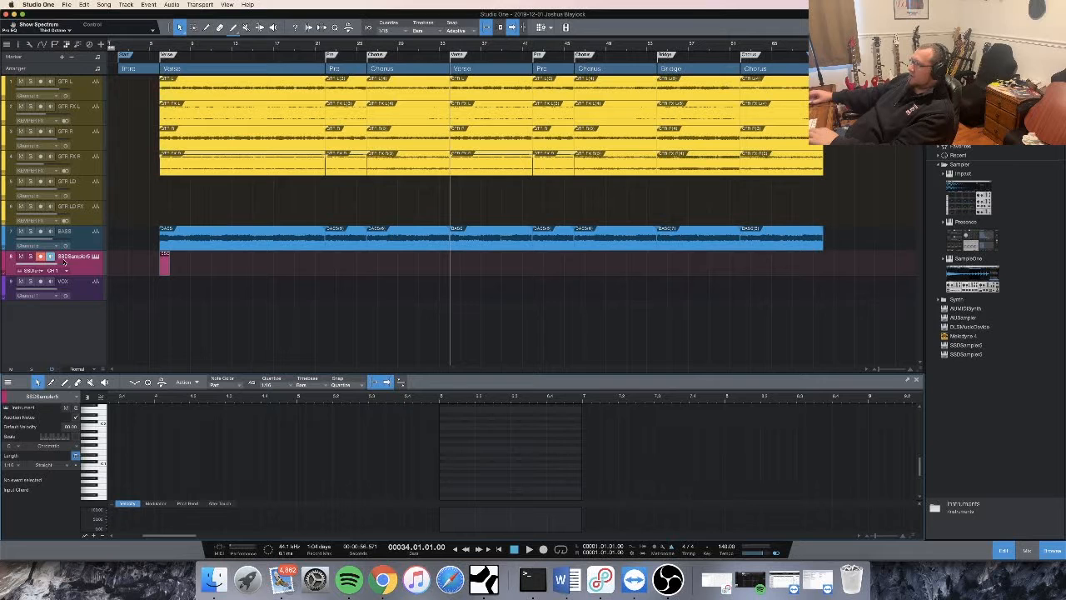
{"action": "double_click", "coordinate": [442, 464]}
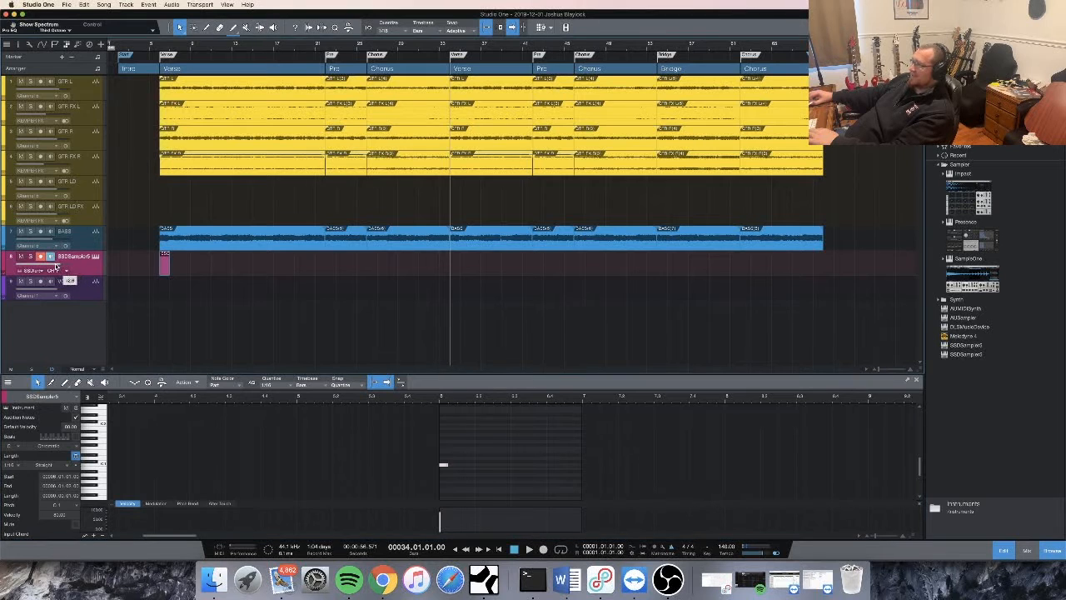
Solo the drum track and extend the bar 6 pattern with D1 notes on beats 2 and 4 and two C1 notes during beat 3
{"action": "left_click", "coordinate": [441, 403]}
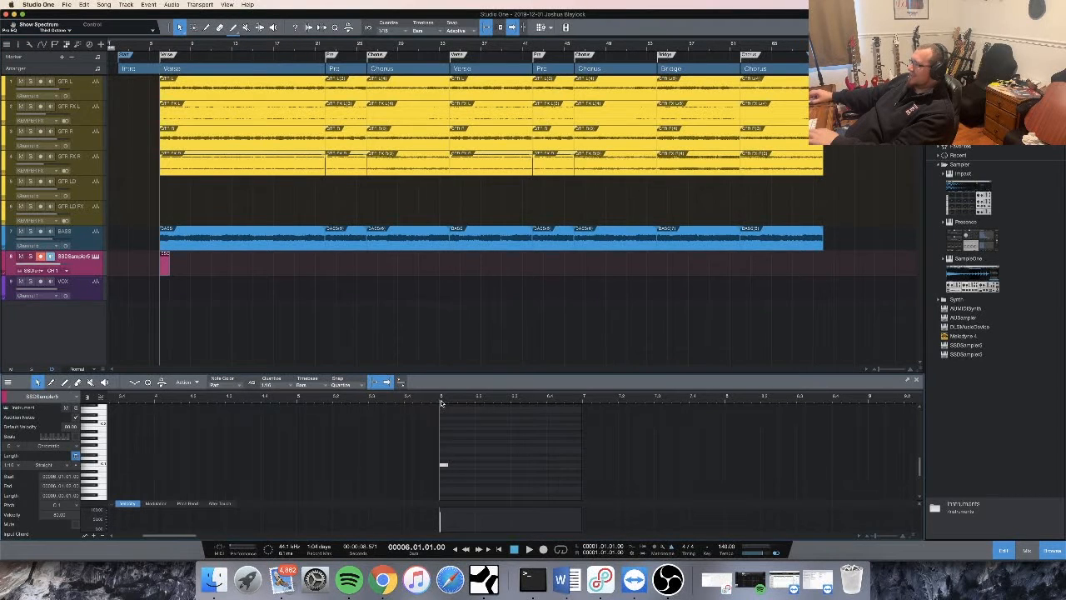
{"action": "left_click", "coordinate": [30, 257]}
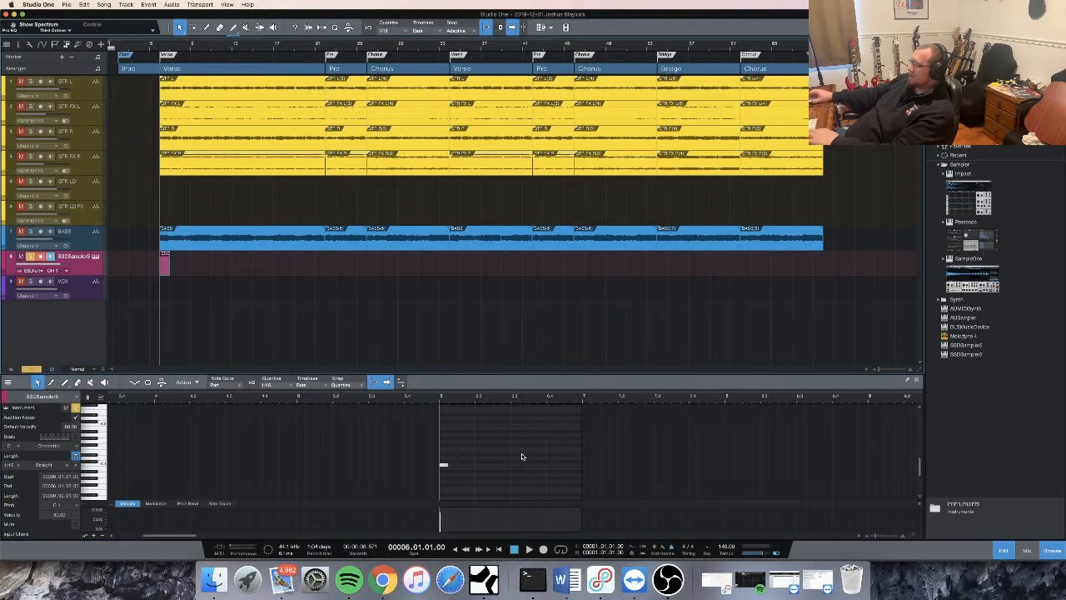
{"action": "left_click", "coordinate": [477, 458]}
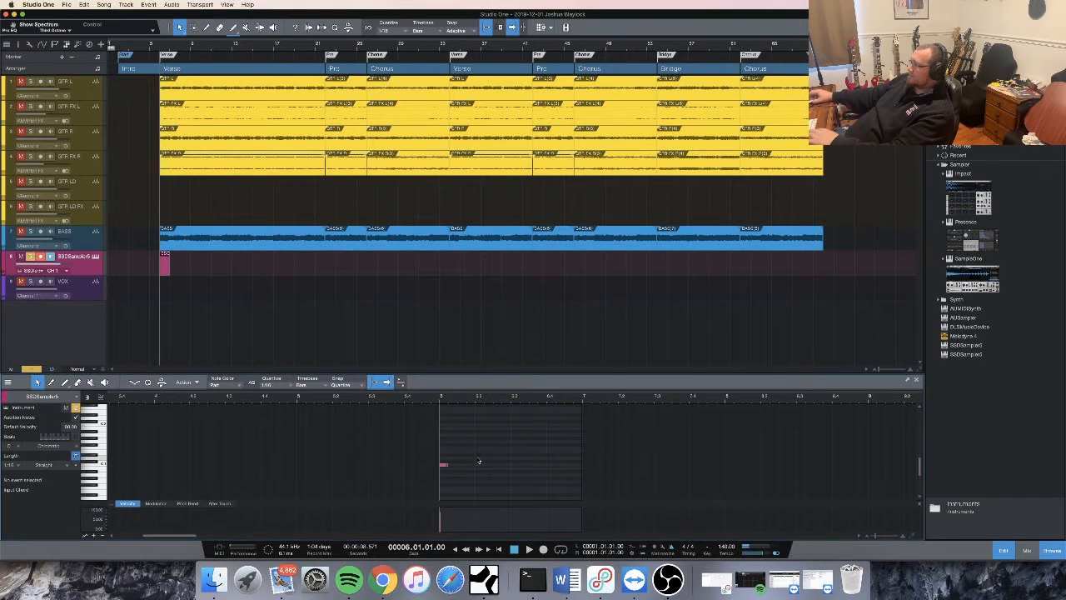
{"action": "double_click", "coordinate": [477, 459]}
{"action": "key", "text": "space"}
{"action": "double_click", "coordinate": [515, 465]}
{"action": "double_click", "coordinate": [533, 463]}
{"action": "key", "text": "space"}
{"action": "double_click", "coordinate": [568, 457]}
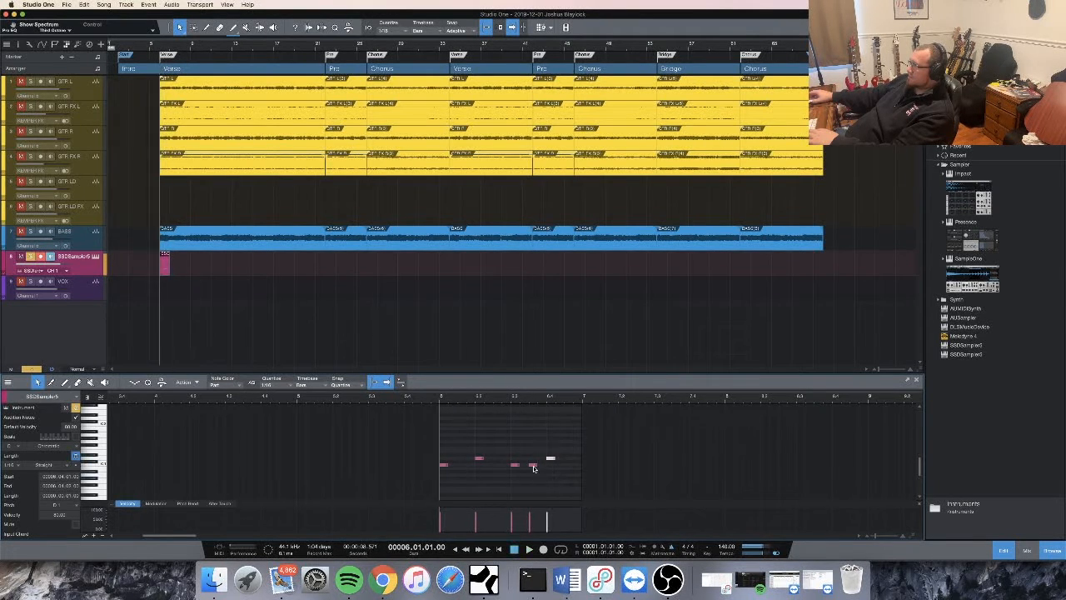
Add D3 notes on all four beats of the bar 6 drum pattern and audition it
{"action": "scroll", "coordinate": [462, 431], "scroll_direction": "up", "scroll_amount": 3}
{"action": "double_click", "coordinate": [443, 432]}
{"action": "left_click_drag", "start_coordinate": [443, 433], "coordinate": [443, 436]}
{"action": "double_click", "coordinate": [479, 436]}
{"action": "double_click", "coordinate": [515, 436]}
{"action": "double_click", "coordinate": [550, 435]}
{"action": "key", "text": "space"}
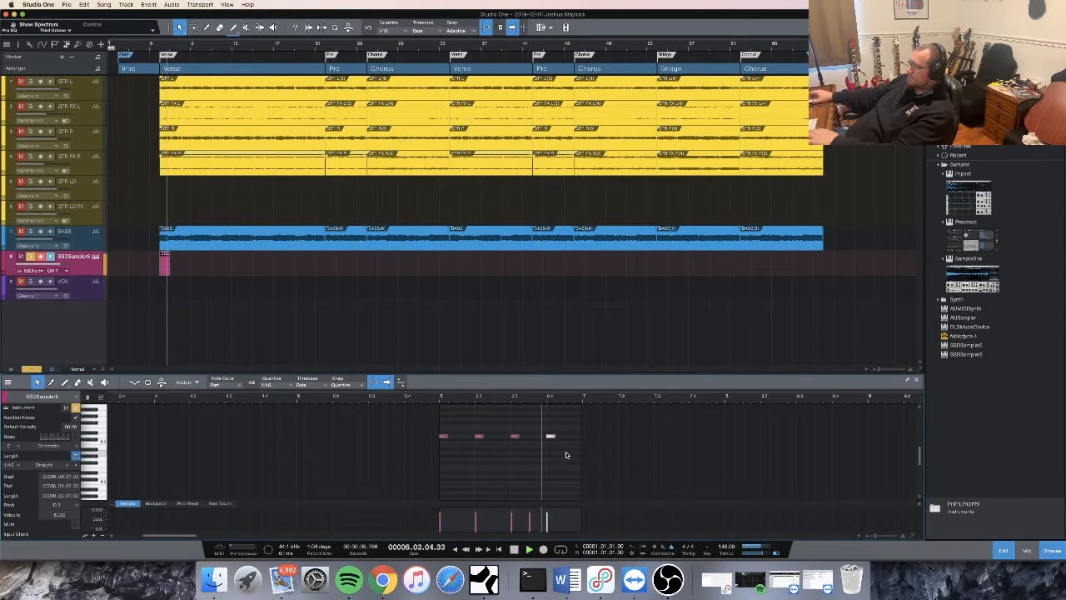
{"action": "key", "text": "space"}
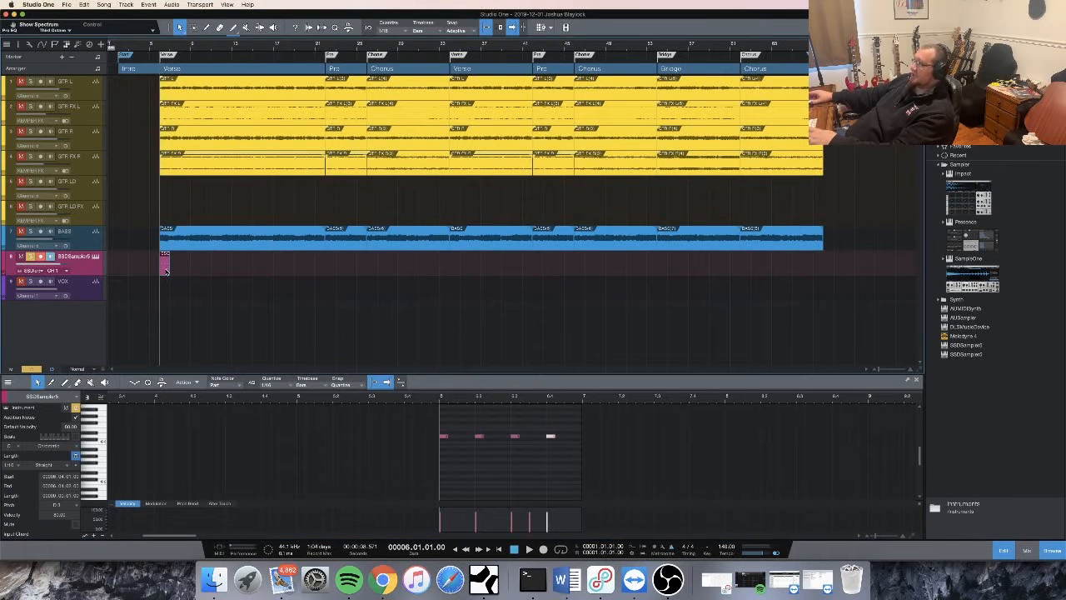
Duplicate the one-bar drum part from bar 6 across the first Verse and Pre, up to bar 26
{"action": "key", "text": "d"}
{"action": "key", "text": "d"}
{"action": "key", "text": "d"}
{"action": "key", "text": "d"}
{"action": "key", "text": "d"}
{"action": "key", "text": "d"}
{"action": "key", "text": "d"}
{"action": "key", "text": "d"}
{"action": "key", "text": "d"}
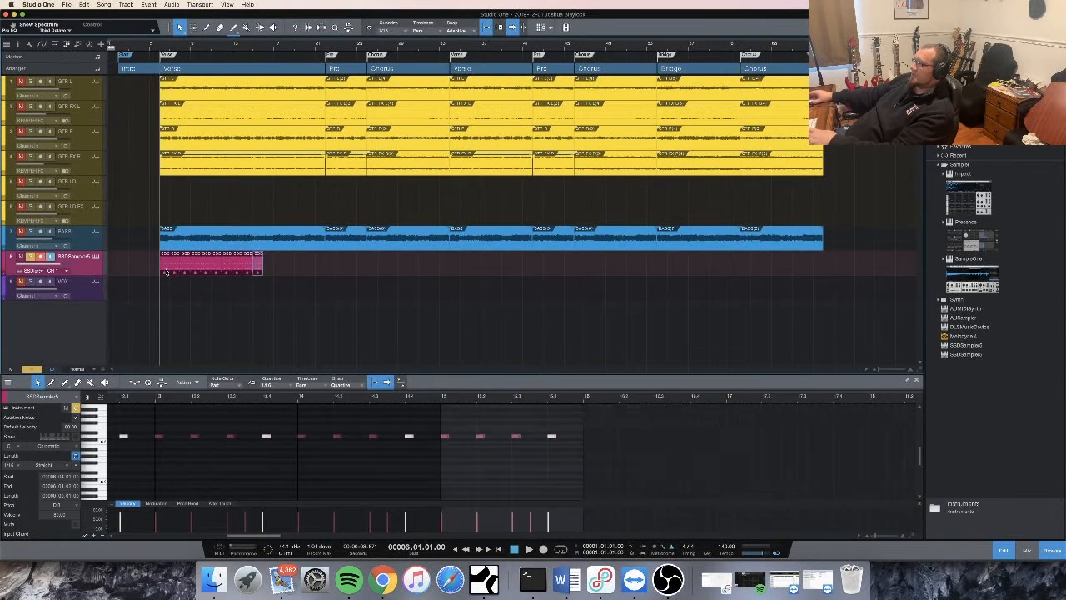
{"action": "key", "text": "d"}
{"action": "key", "text": "d"}
{"action": "key", "text": "d"}
{"action": "key", "text": "d"}
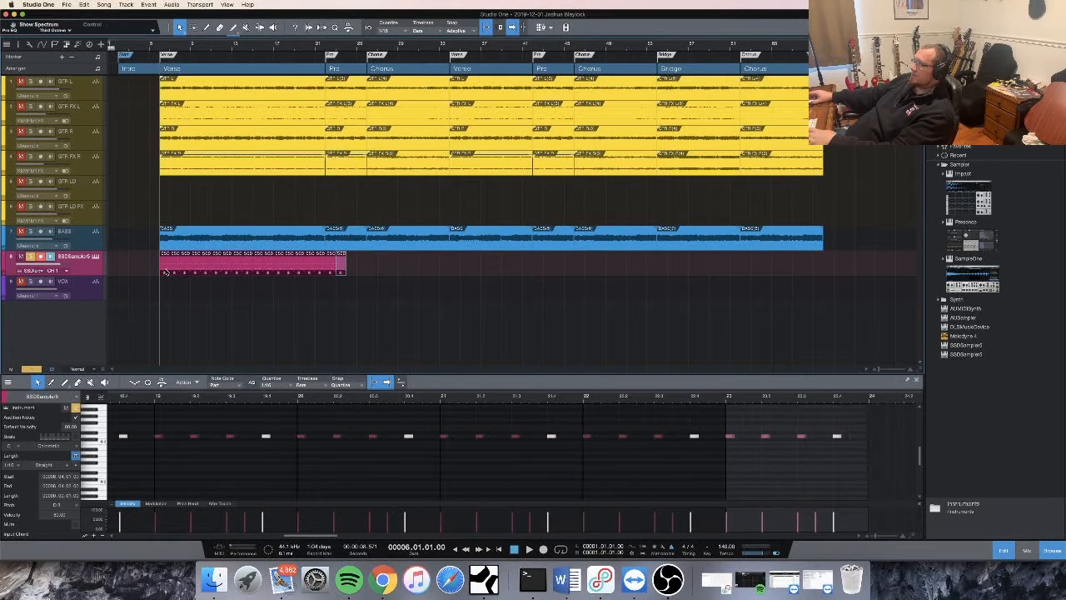
{"action": "key", "text": "d"}
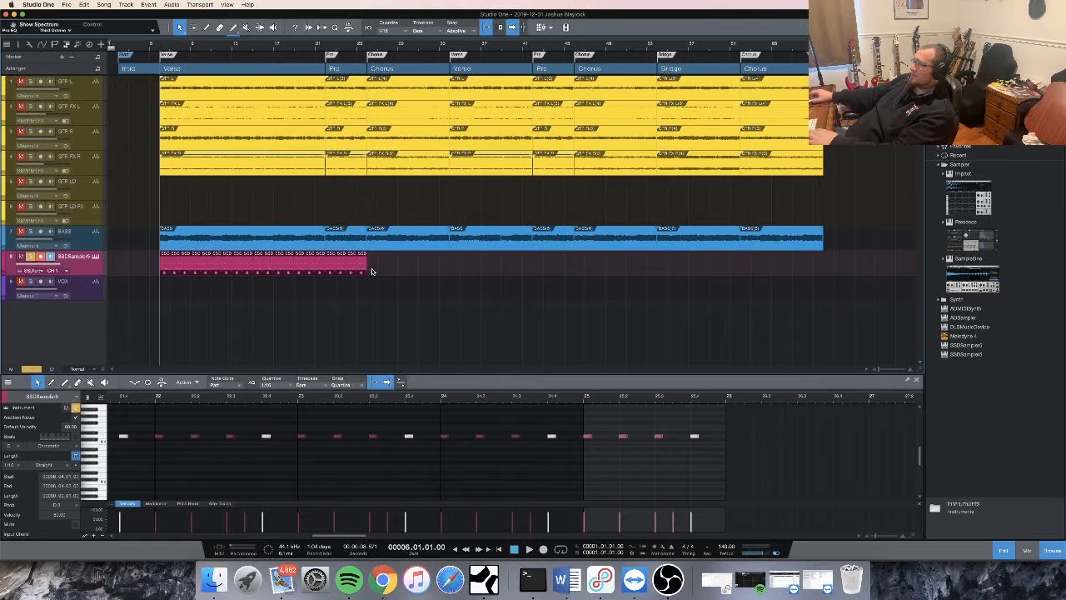
Create a one-bar drum part at bar 26, copy the bar 25 notes into it, and transpose its D3 notes to D#2
{"action": "key", "text": "d"}
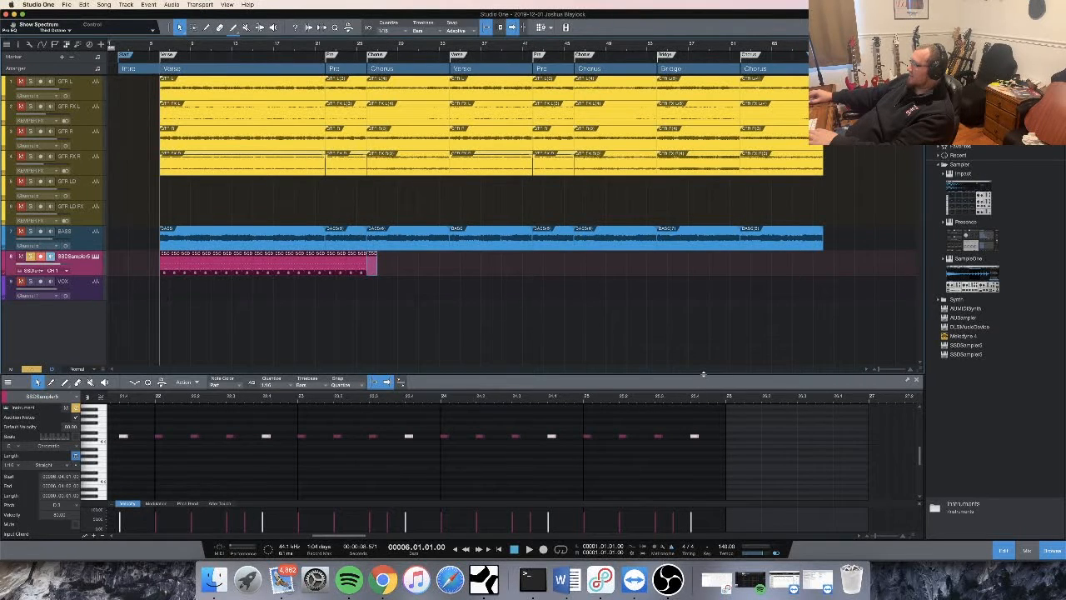
{"action": "left_click_drag", "start_coordinate": [700, 296], "coordinate": [692, 254]}
{"action": "left_click_drag", "start_coordinate": [715, 356], "coordinate": [582, 480]}
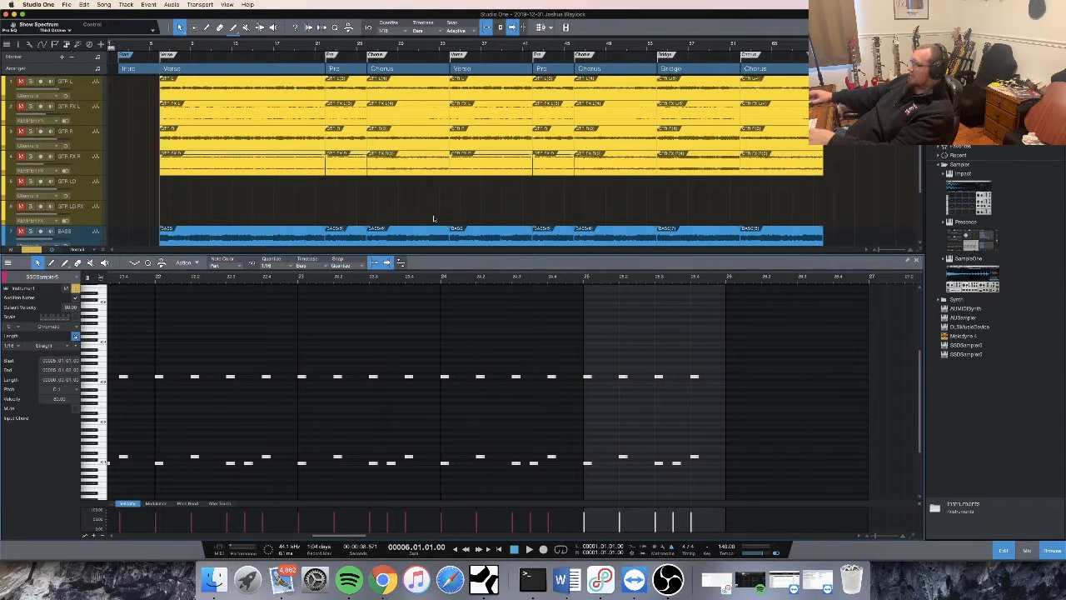
{"action": "left_click", "coordinate": [759, 379]}
{"action": "left_click", "coordinate": [726, 280]}
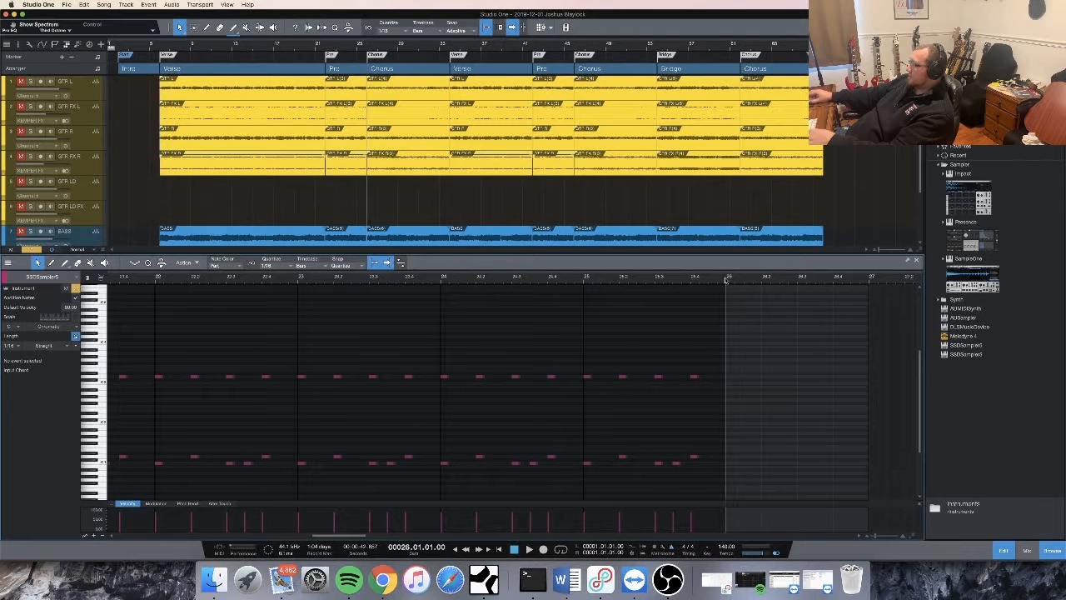
{"action": "key", "text": "ctrl+v"}
{"action": "left_click_drag", "start_coordinate": [851, 364], "coordinate": [731, 414]}
{"action": "key", "text": "space"}
{"action": "key", "text": "space"}
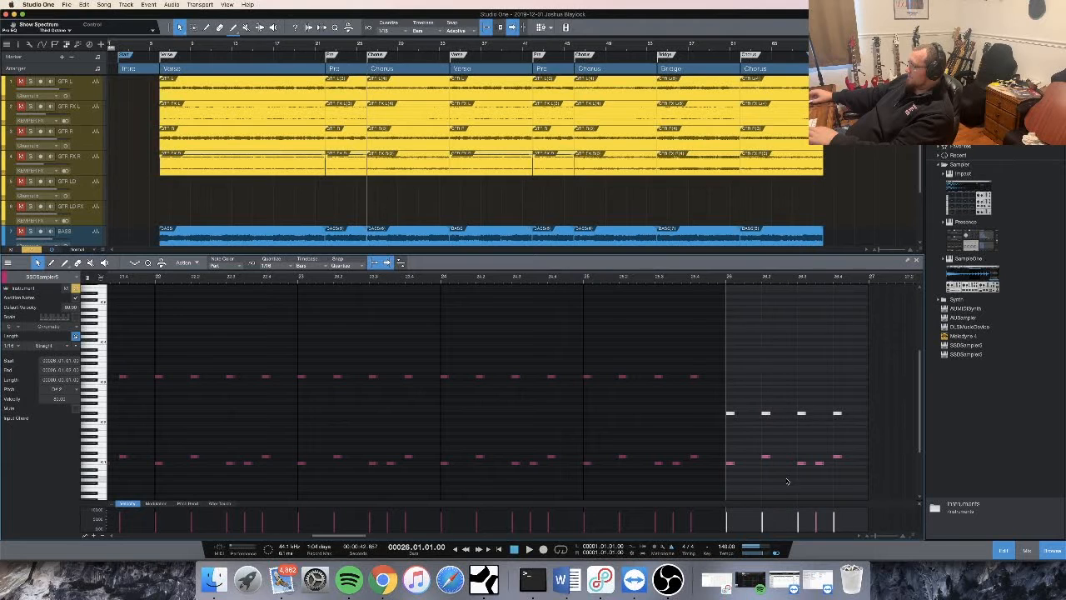
Add C1 notes at 26.01.03 and 26.02.02, and duplicate the bar 26 part to the end of the first Chorus
{"action": "left_click", "coordinate": [745, 465]}
{"action": "key", "text": "space"}
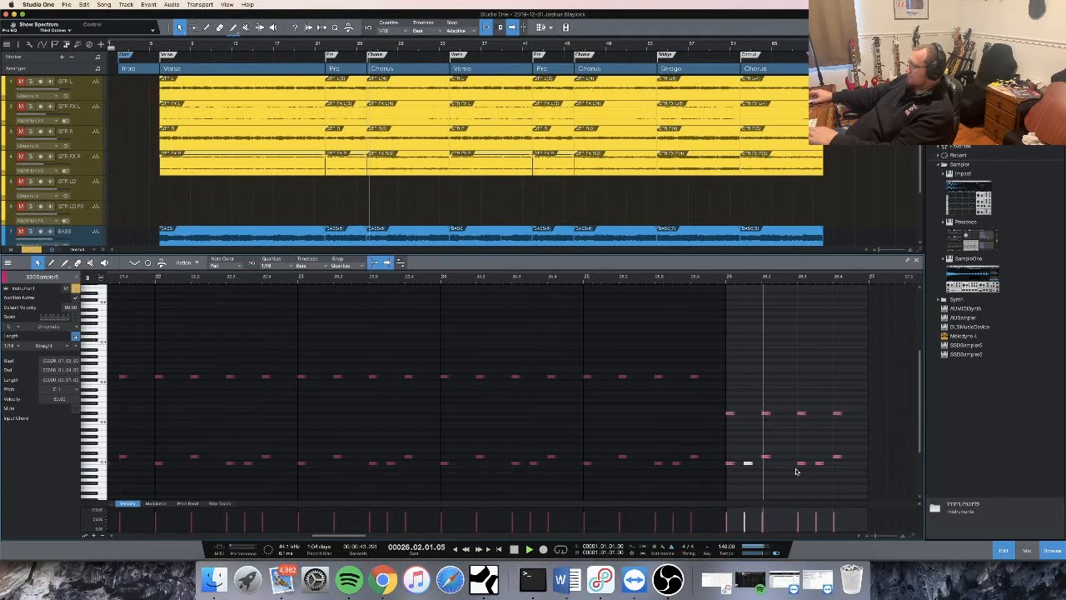
{"action": "key", "text": "space"}
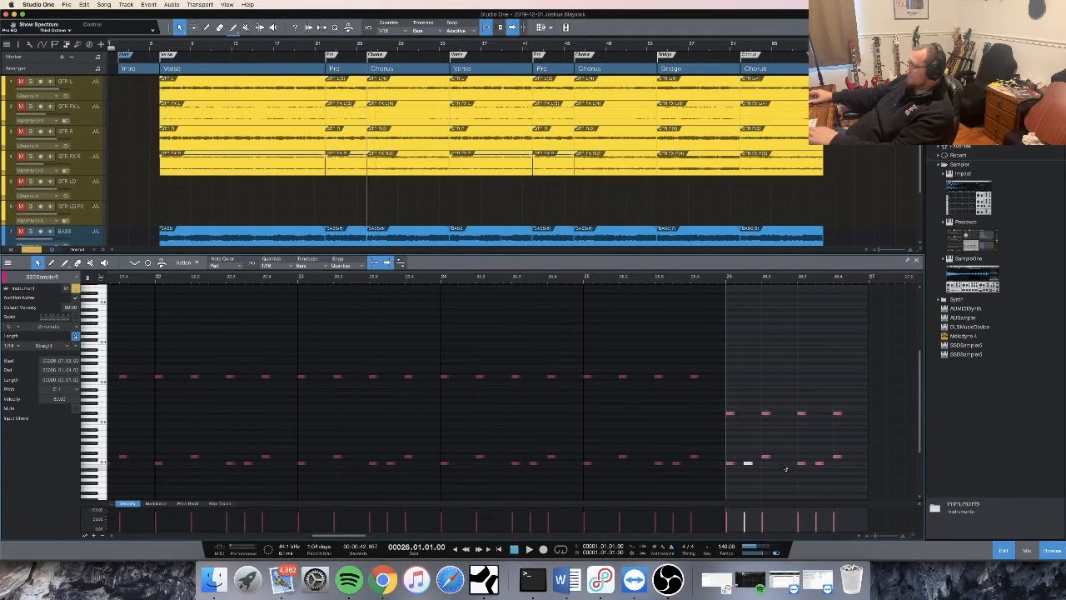
{"action": "left_click", "coordinate": [774, 463]}
{"action": "key", "text": "space"}
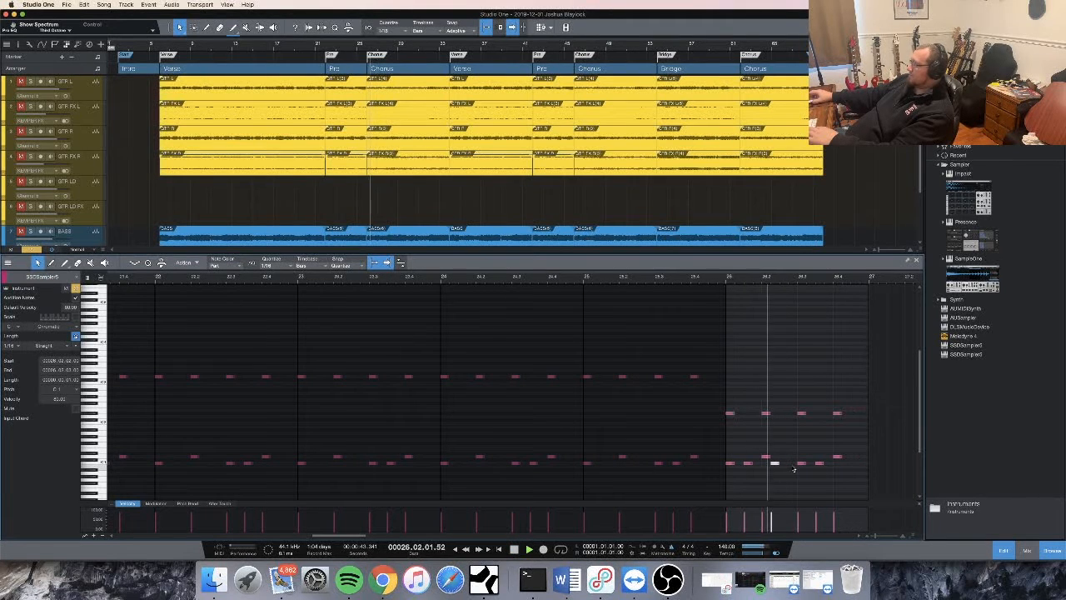
{"action": "key", "text": "space"}
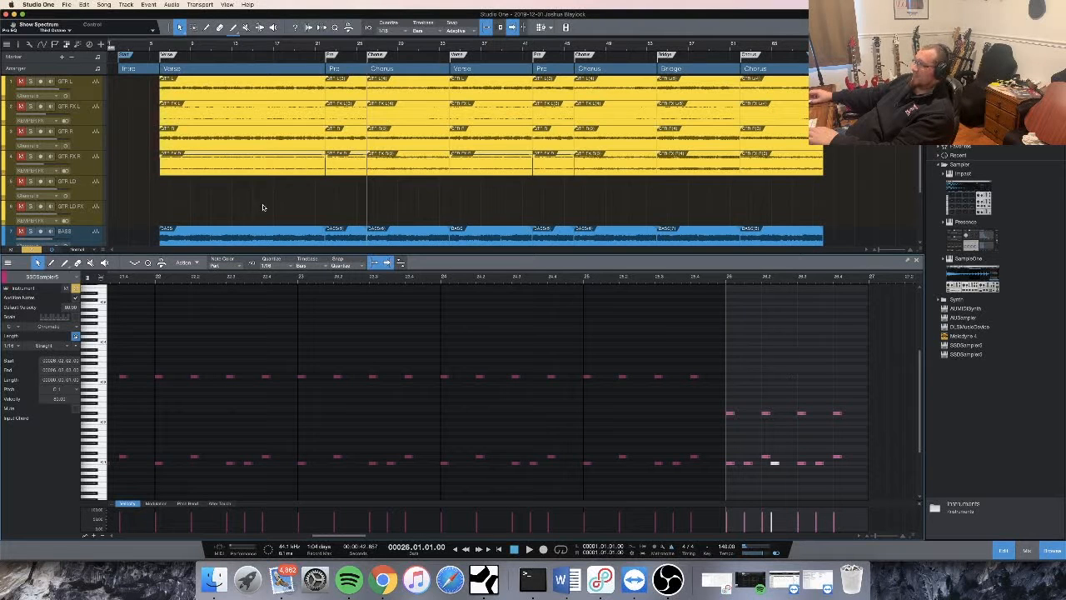
{"action": "scroll", "coordinate": [340, 218], "scroll_direction": "down", "scroll_amount": 3}
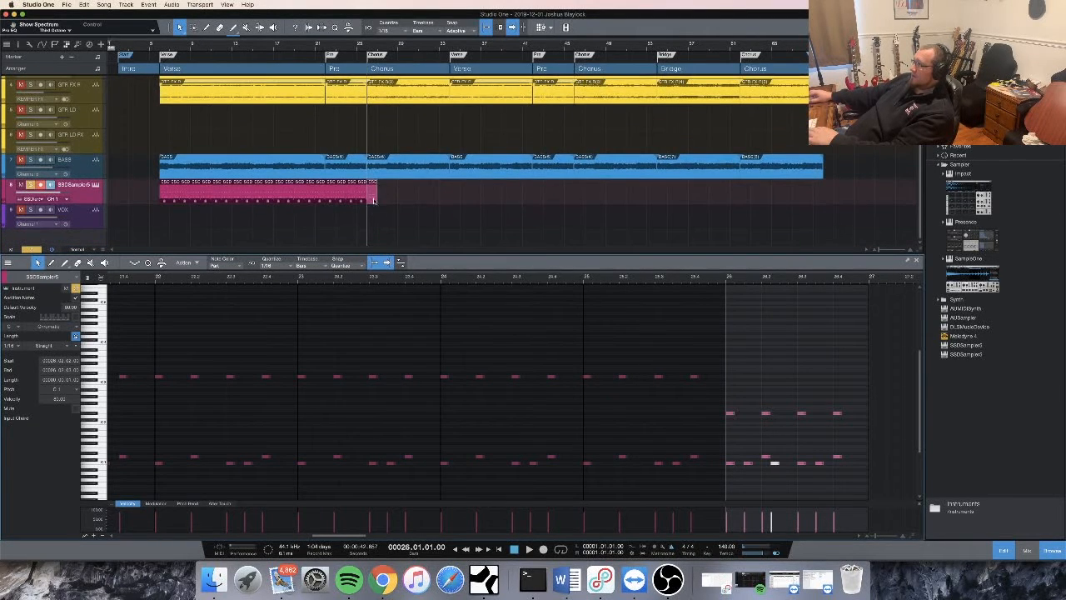
{"action": "left_click_drag", "start_coordinate": [374, 200], "coordinate": [449, 200]}
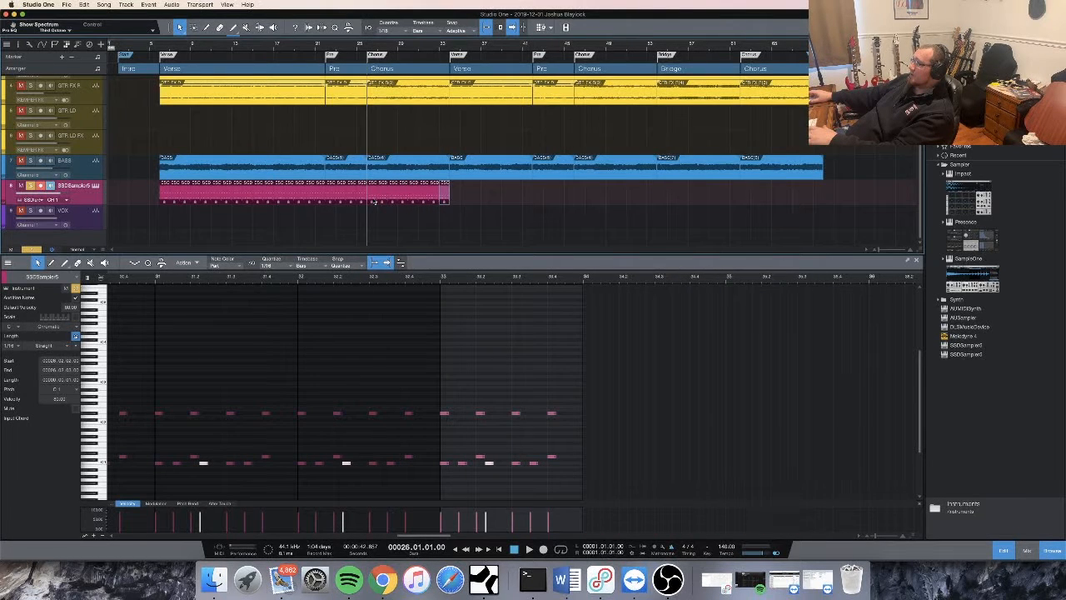
Copy the first Verse and Pre drum parts to bar 34, and delete the copies beyond the second Pre
{"action": "left_click_drag", "start_coordinate": [361, 210], "coordinate": [164, 202]}
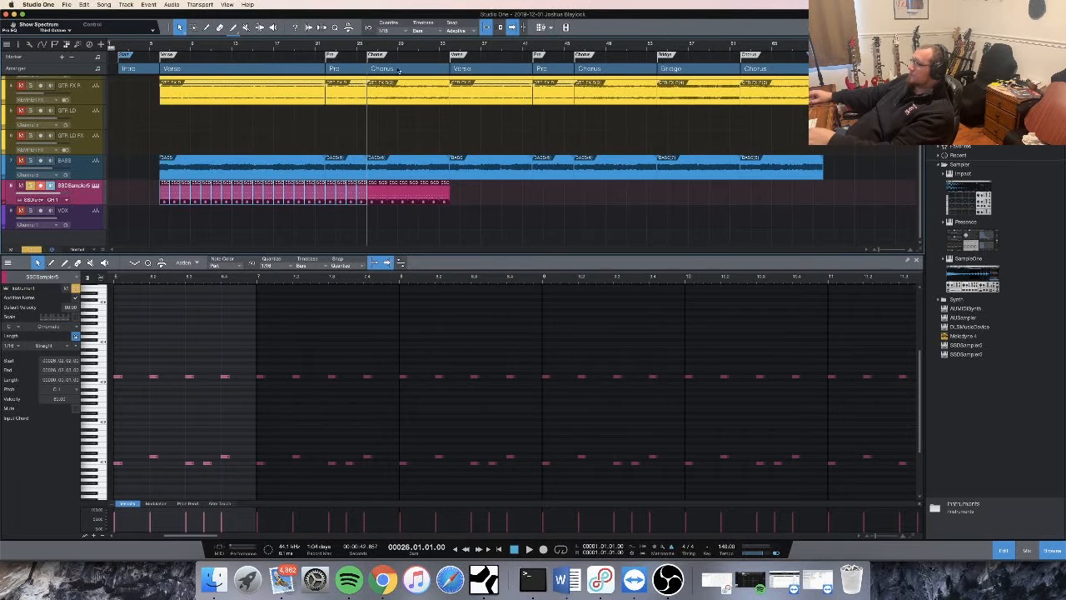
{"action": "left_click", "coordinate": [450, 52]}
{"action": "key", "text": "super+v"}
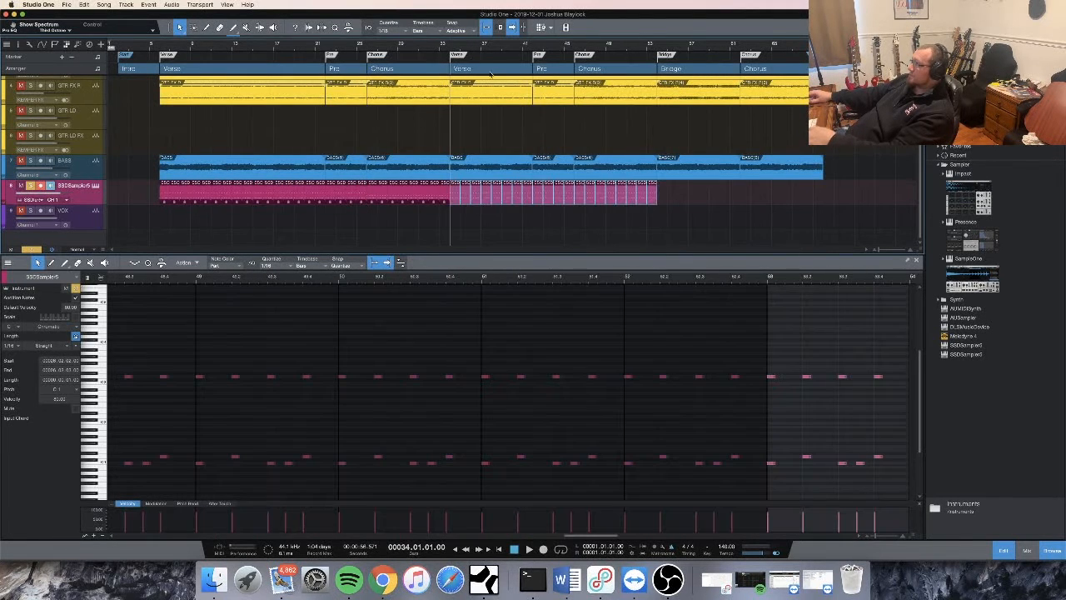
{"action": "left_click", "coordinate": [634, 224]}
{"action": "left_click_drag", "start_coordinate": [667, 201], "coordinate": [579, 203]}
{"action": "key", "text": "Delete"}
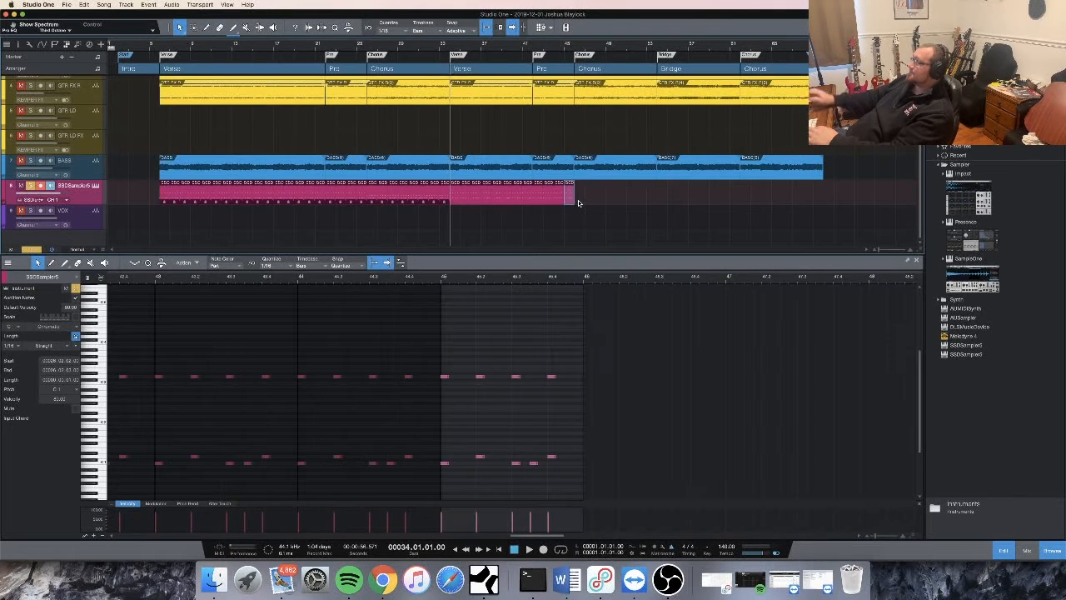
Copy the first Chorus drum parts to the Choruses at bars 46 and 62, and create an empty one-bar part at bar 54
{"action": "left_click_drag", "start_coordinate": [446, 204], "coordinate": [372, 204]}
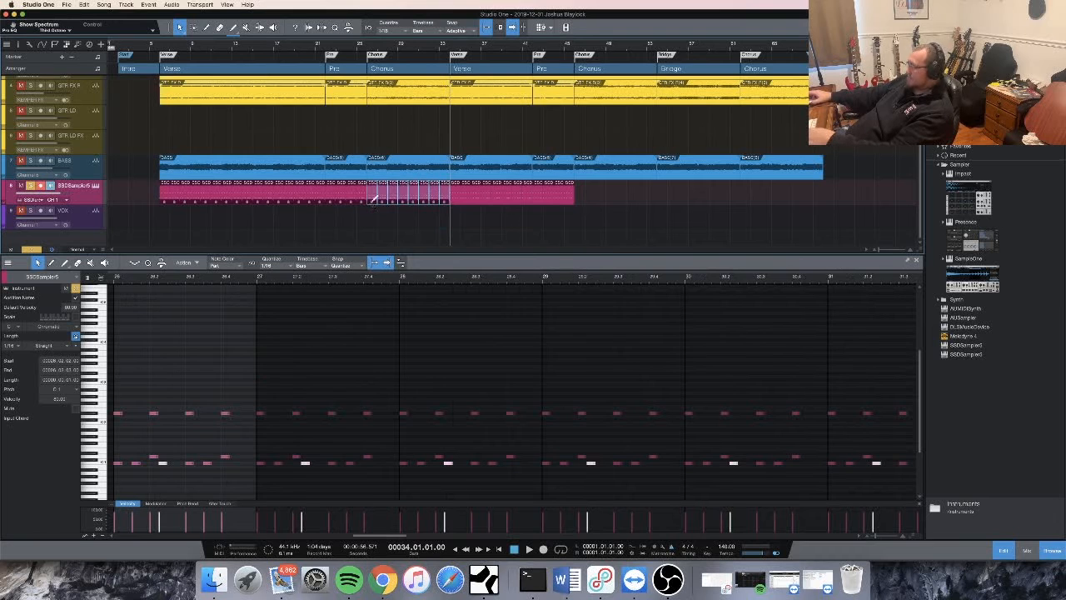
{"action": "left_click", "coordinate": [574, 50]}
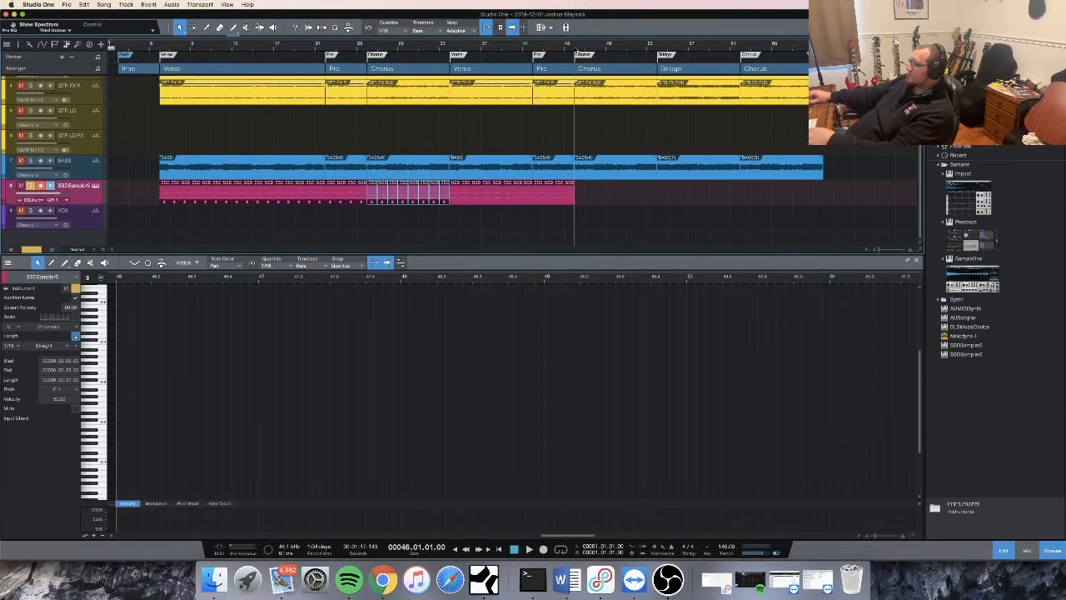
{"action": "key", "text": "ctrl+v"}
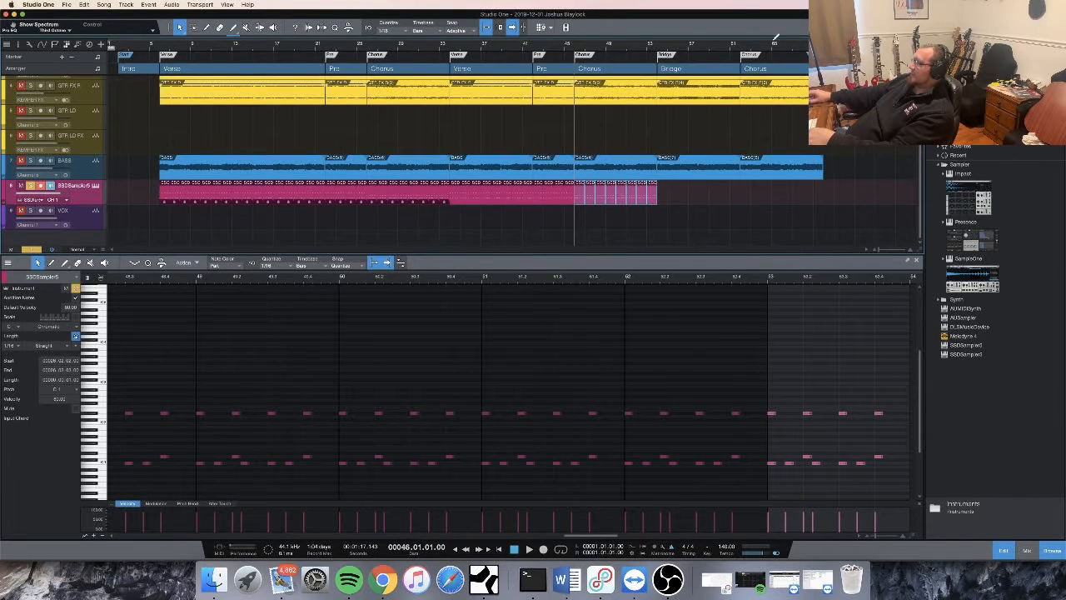
{"action": "left_click", "coordinate": [742, 50]}
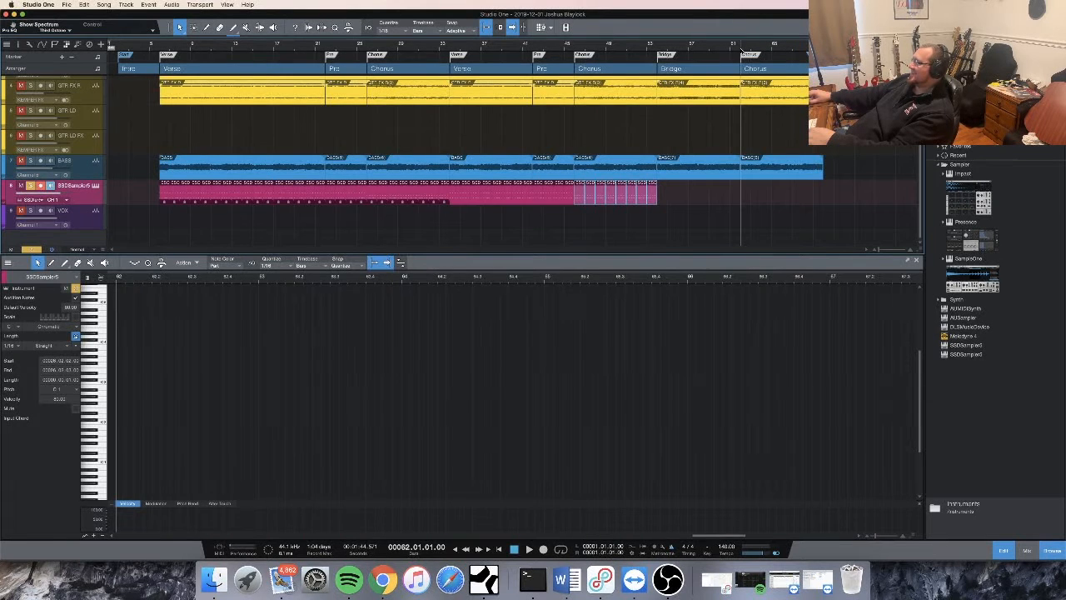
{"action": "key", "text": "ctrl+v"}
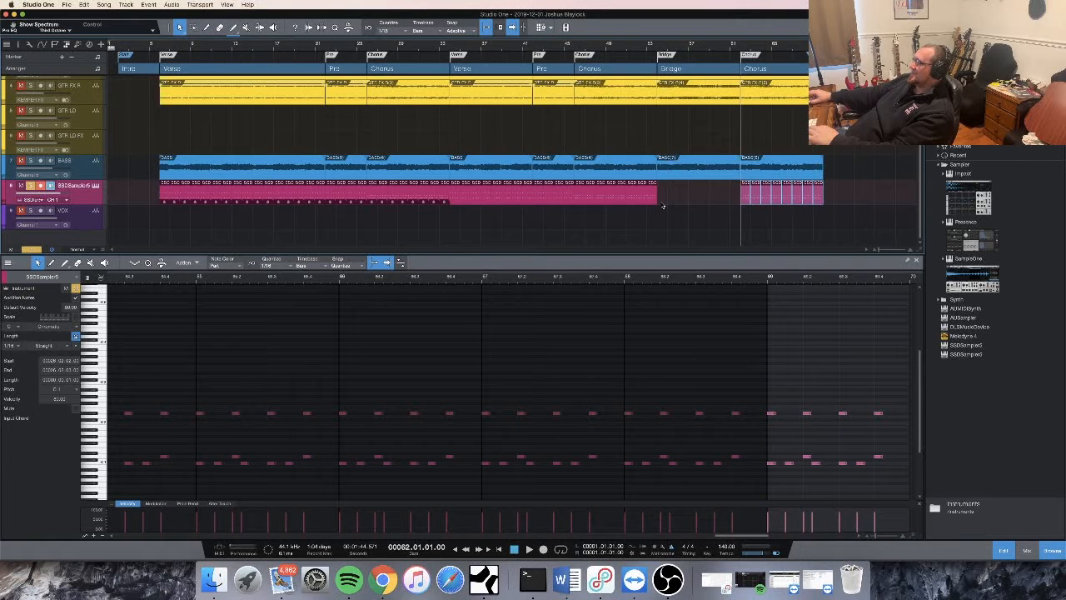
{"action": "left_click", "coordinate": [662, 205]}
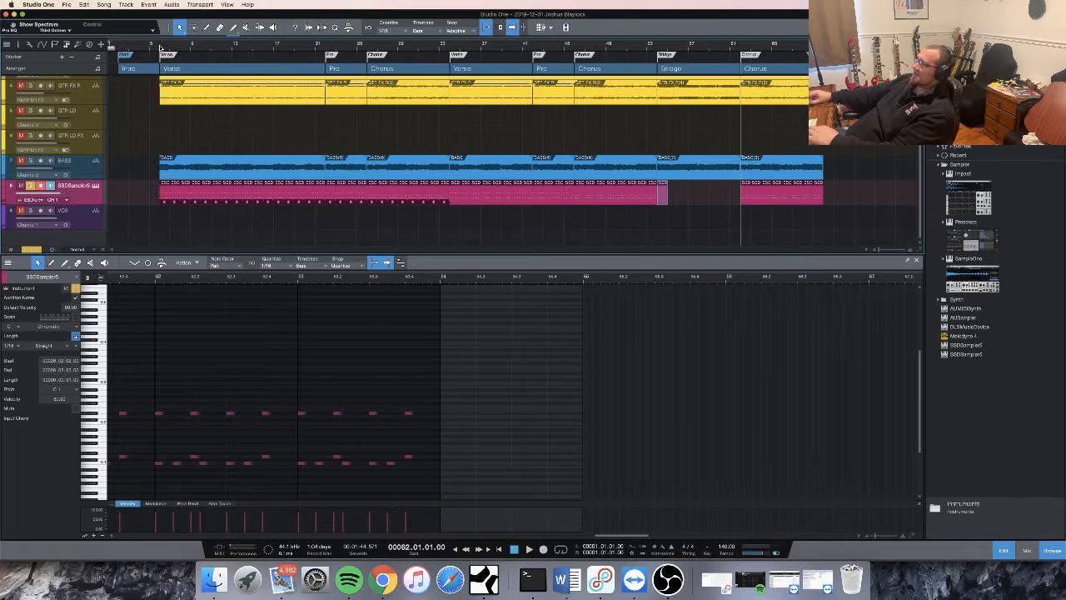
Play the unsoloed drums with the full mix from bar 6 and lower the Snare Dir level to -6.23 in the SSD5 mixer
{"action": "left_click", "coordinate": [162, 47]}
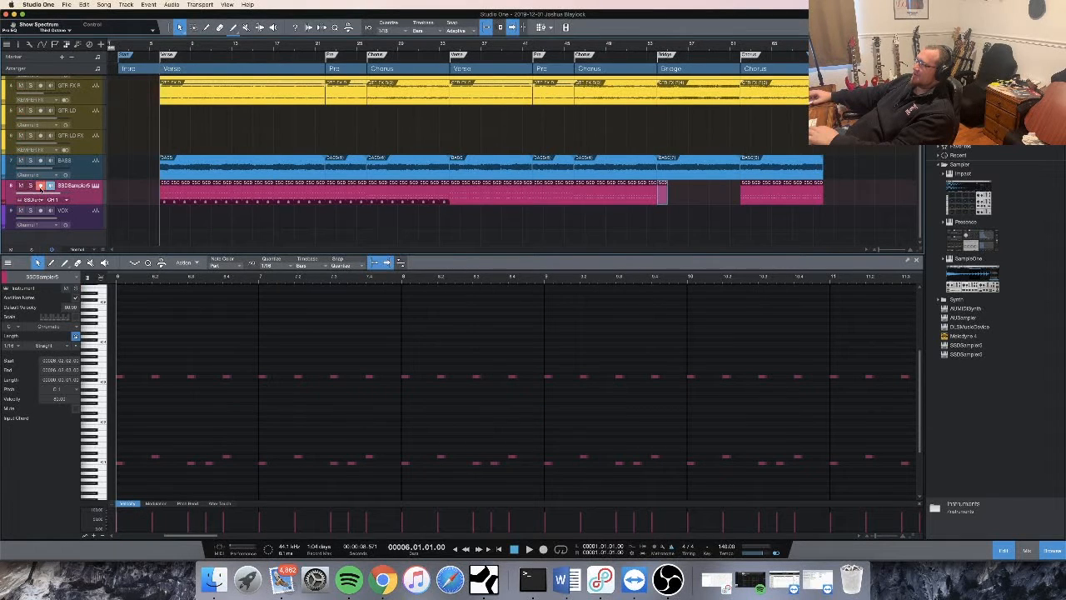
{"action": "key", "text": "space"}
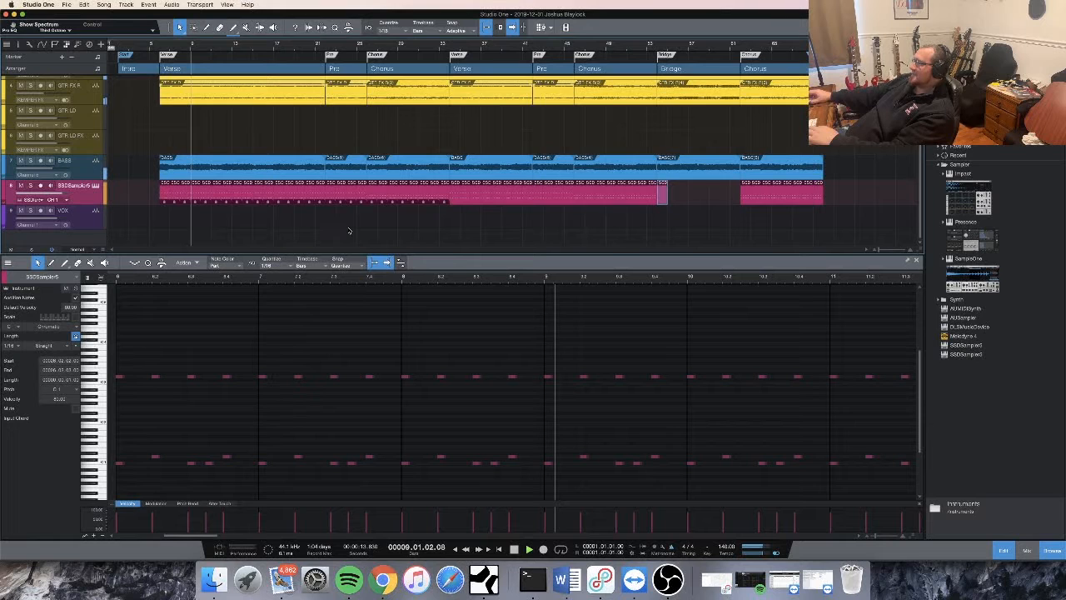
{"action": "left_click", "coordinate": [96, 185]}
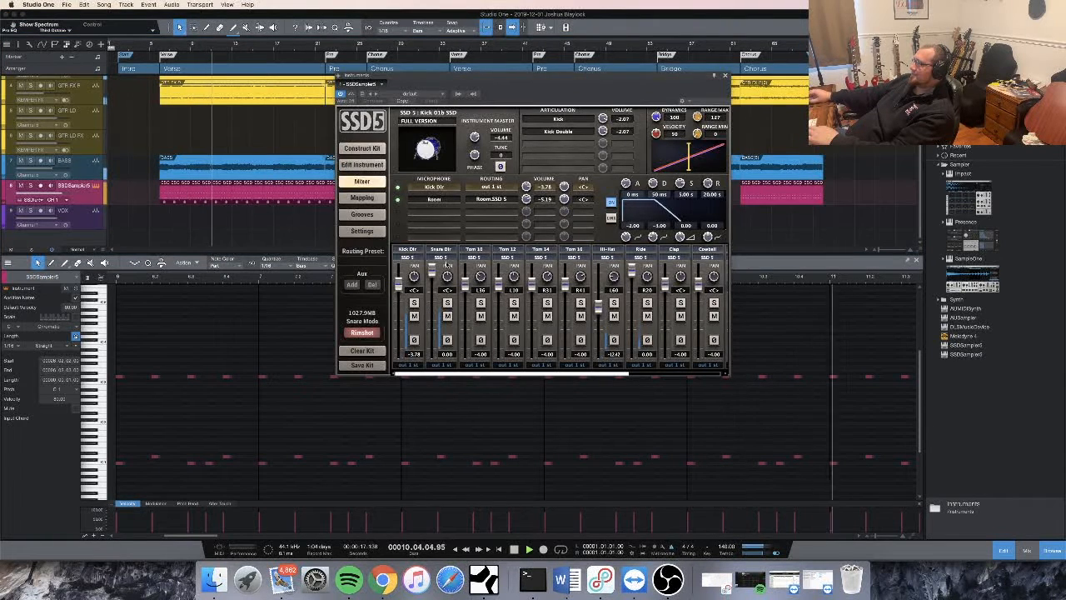
{"action": "left_click_drag", "start_coordinate": [432, 277], "coordinate": [430, 298]}
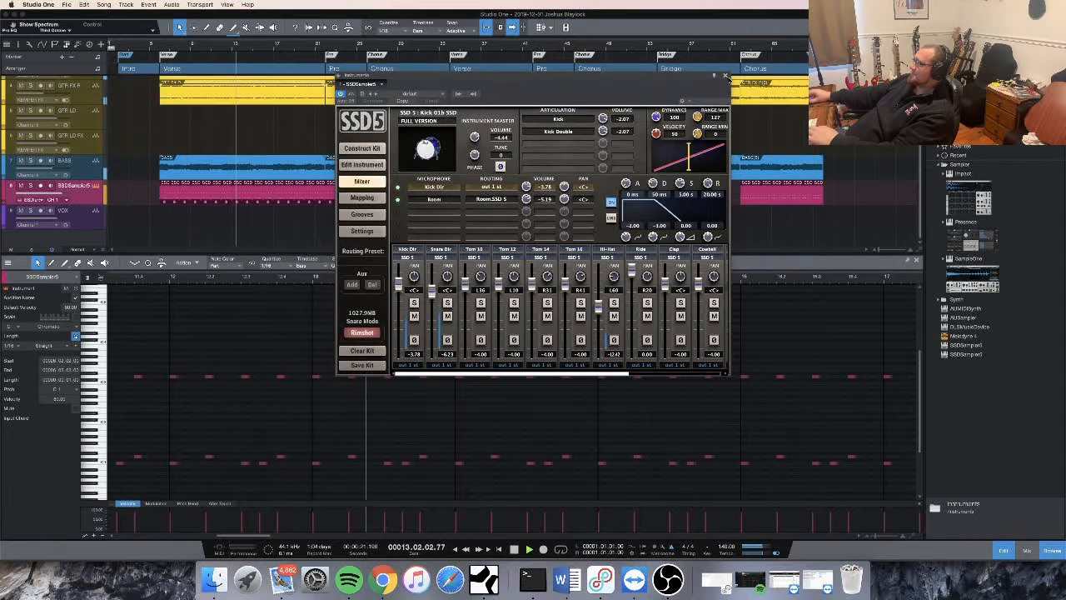
{"action": "left_click", "coordinate": [725, 76]}
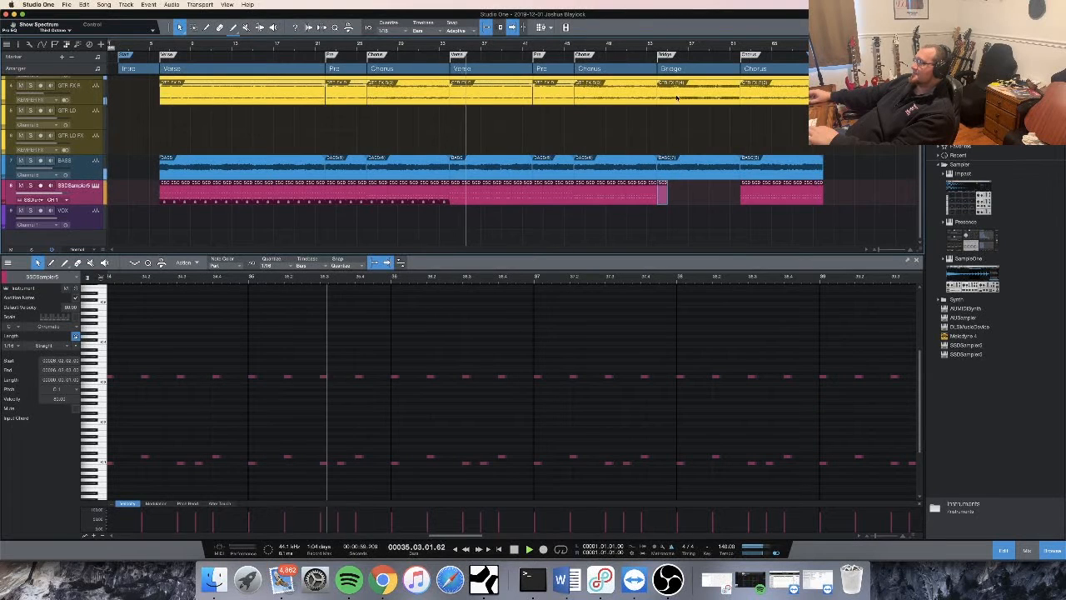
Add three consecutive sixteenth B0 notes at the start of bar 54 and a D1 note on beat 2
{"action": "left_click", "coordinate": [651, 48]}
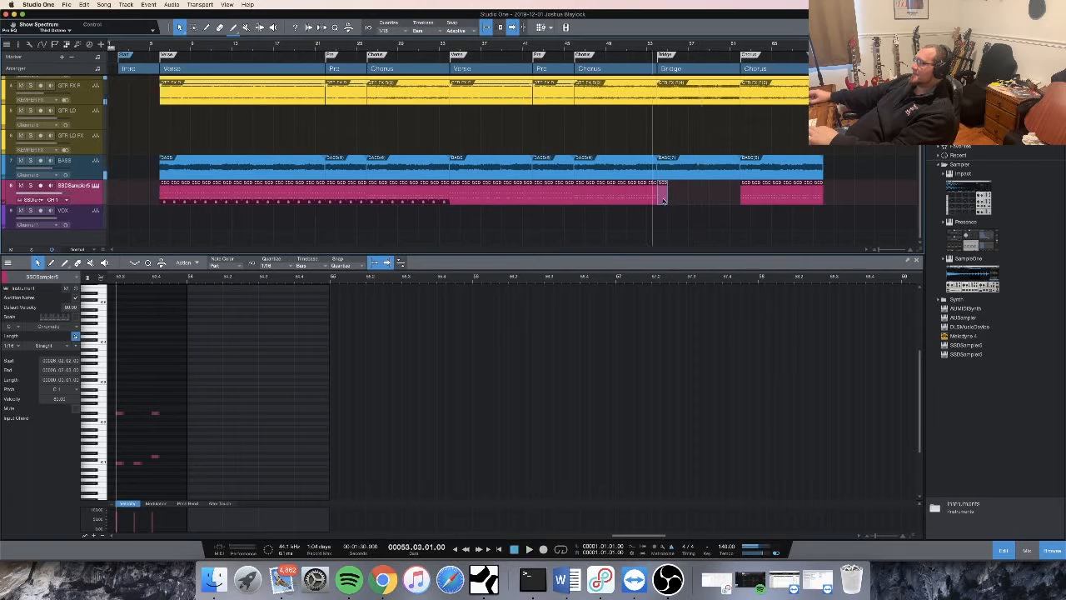
{"action": "left_click", "coordinate": [191, 468]}
{"action": "left_click", "coordinate": [198, 466]}
{"action": "left_click", "coordinate": [208, 470]}
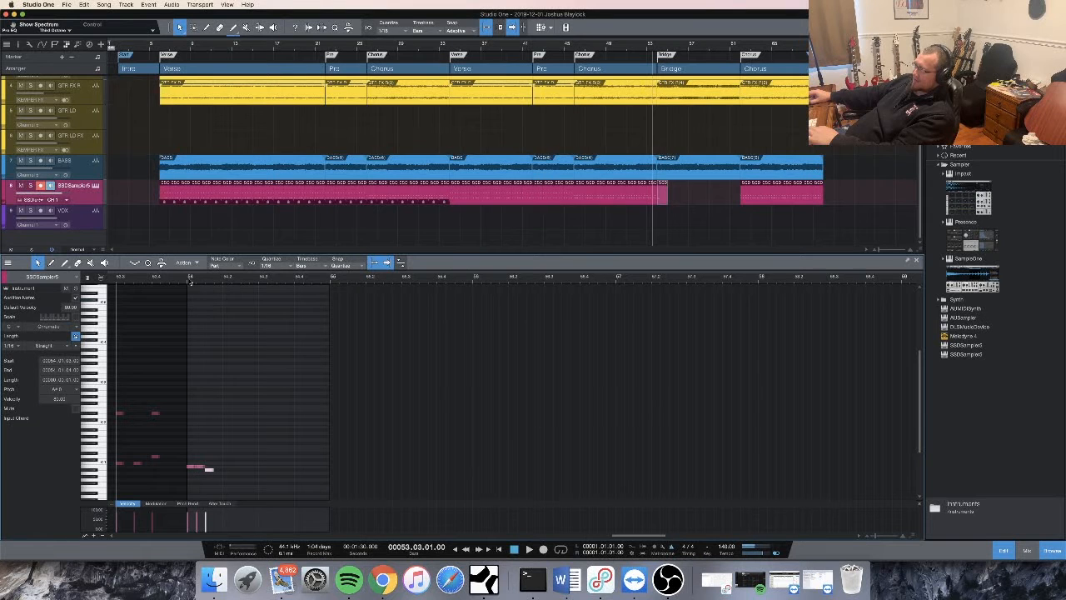
{"action": "key", "text": "space"}
{"action": "left_click", "coordinate": [225, 462]}
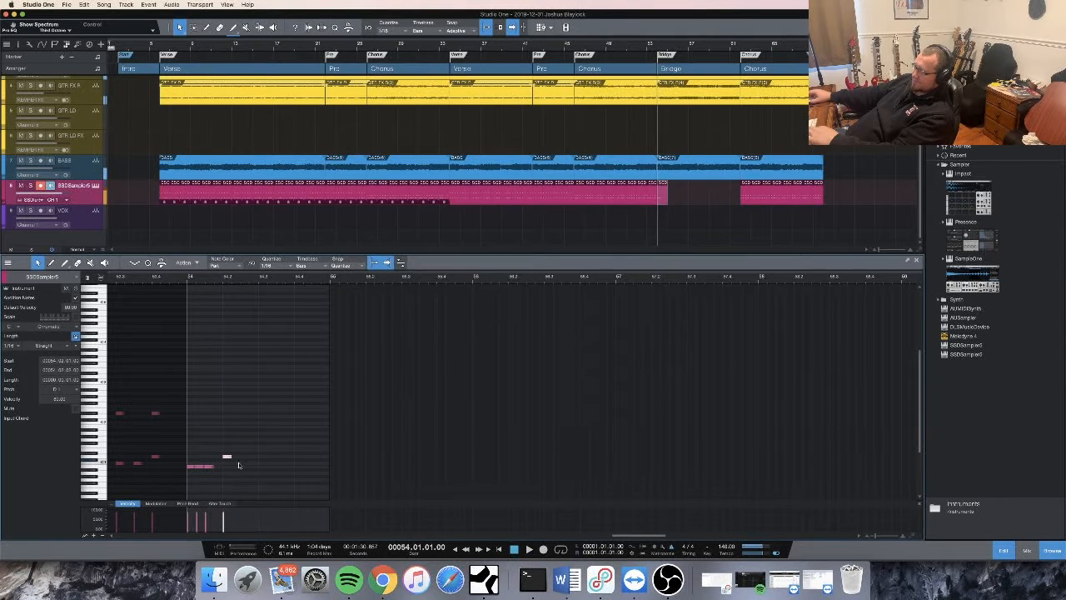
Complete bar 54 with C1 notes at 2.3 and 3.1, B0 notes at 3.2 and 3.3, and D1 on beat 4, and audition it
{"action": "left_click", "coordinate": [244, 463]}
{"action": "left_click", "coordinate": [261, 462]}
{"action": "left_click", "coordinate": [271, 466]}
{"action": "left_click", "coordinate": [280, 466]}
{"action": "left_click", "coordinate": [298, 456]}
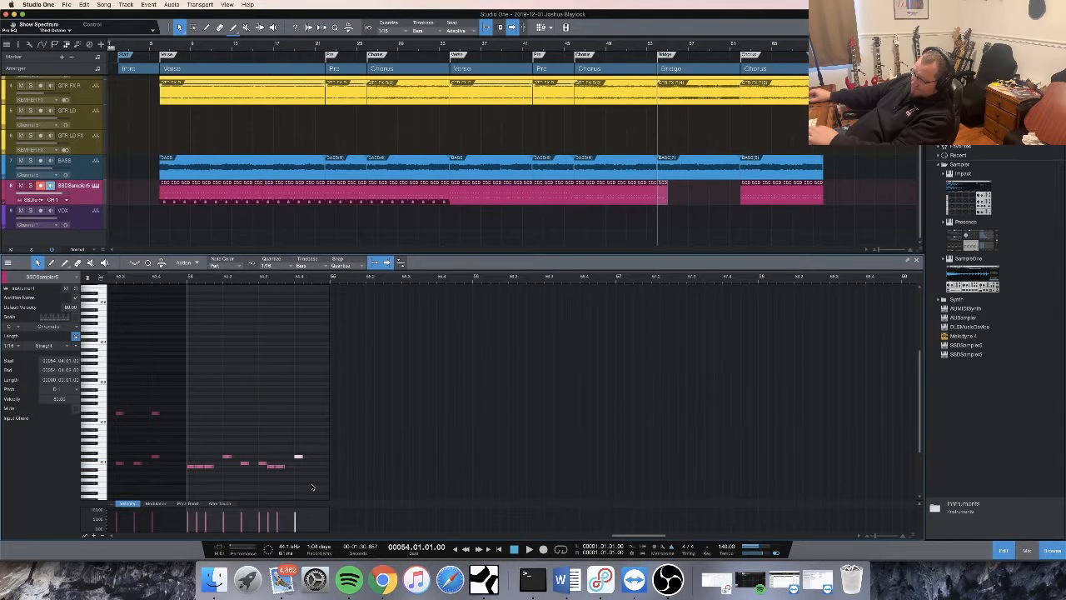
{"action": "key", "text": "space"}
{"action": "key", "text": "space"}
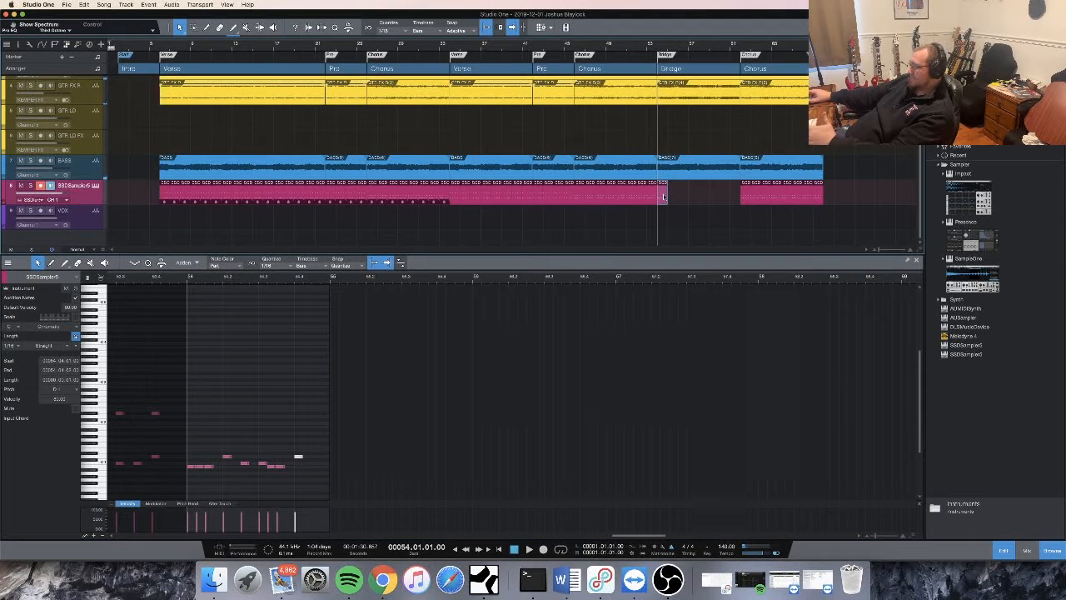
Duplicate the bar 54 drum part seven times to fill the Bridge up to the final Chorus
{"action": "key", "text": "shift+d"}
{"action": "key", "text": "shift+d"}
{"action": "key", "text": "shift+d"}
{"action": "key", "text": "shift+d"}
{"action": "key", "text": "shift+d"}
{"action": "key", "text": "shift+d"}
{"action": "key", "text": "shift+d"}
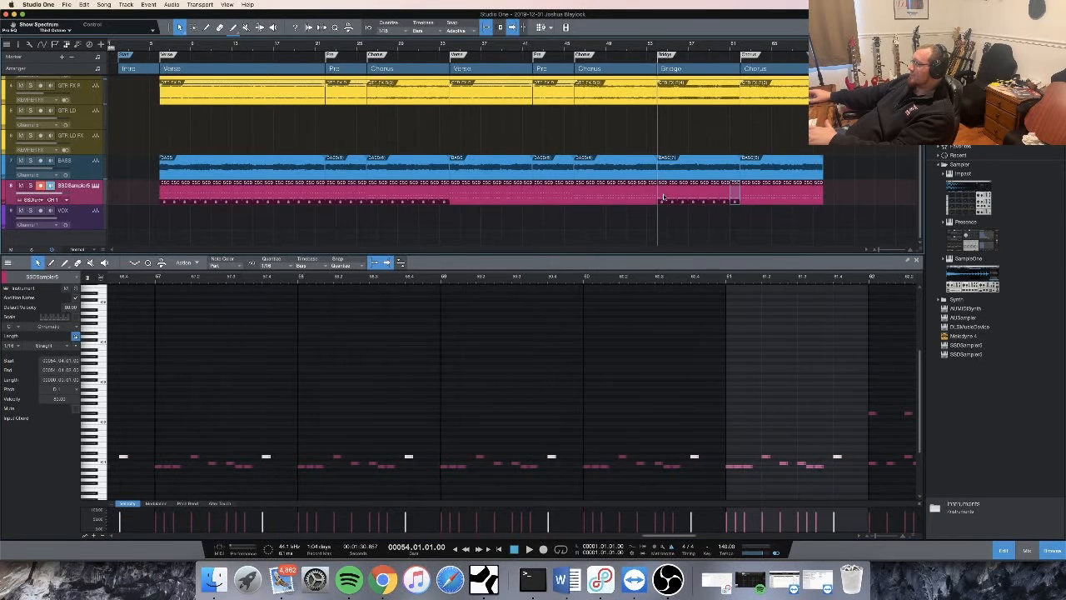
Audition the Bridge drums from bar 54 and select the GTR LD track for the lead guitar recording
{"action": "key", "text": "space"}
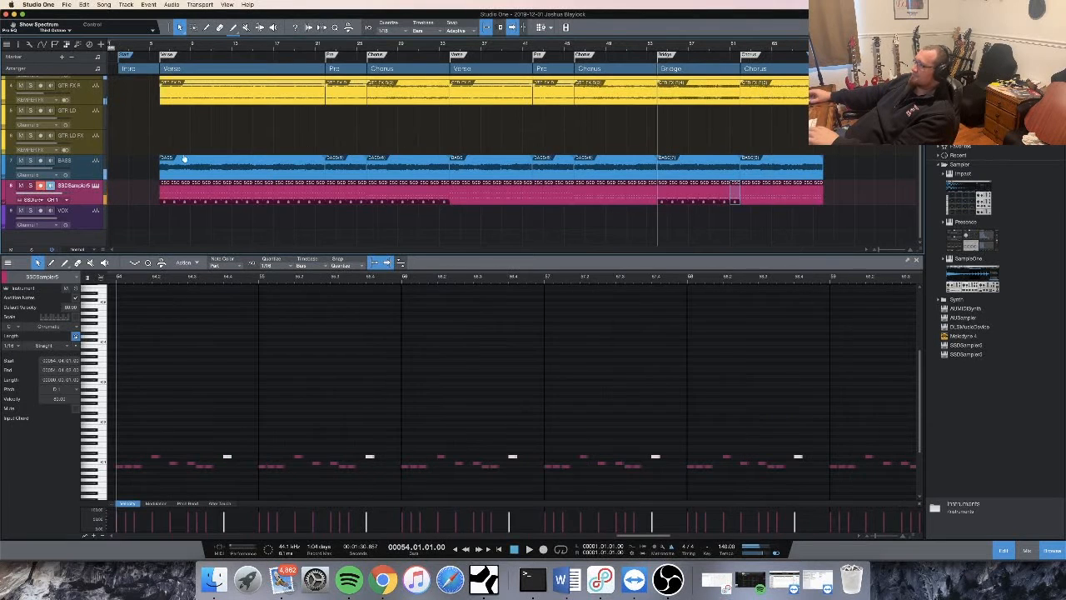
{"action": "left_click", "coordinate": [84, 150]}
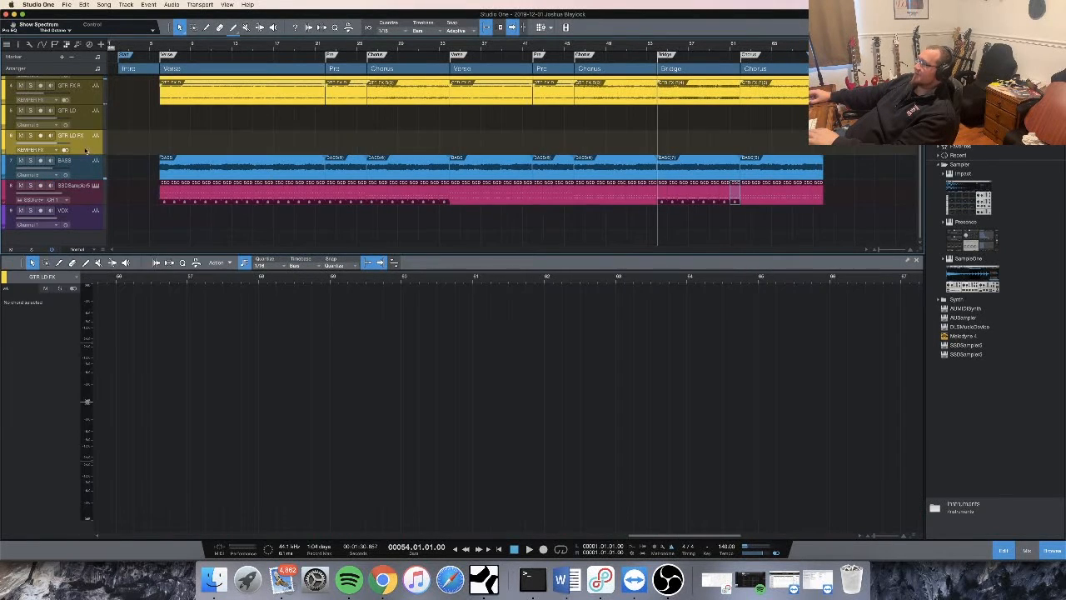
{"action": "left_click", "coordinate": [89, 124]}
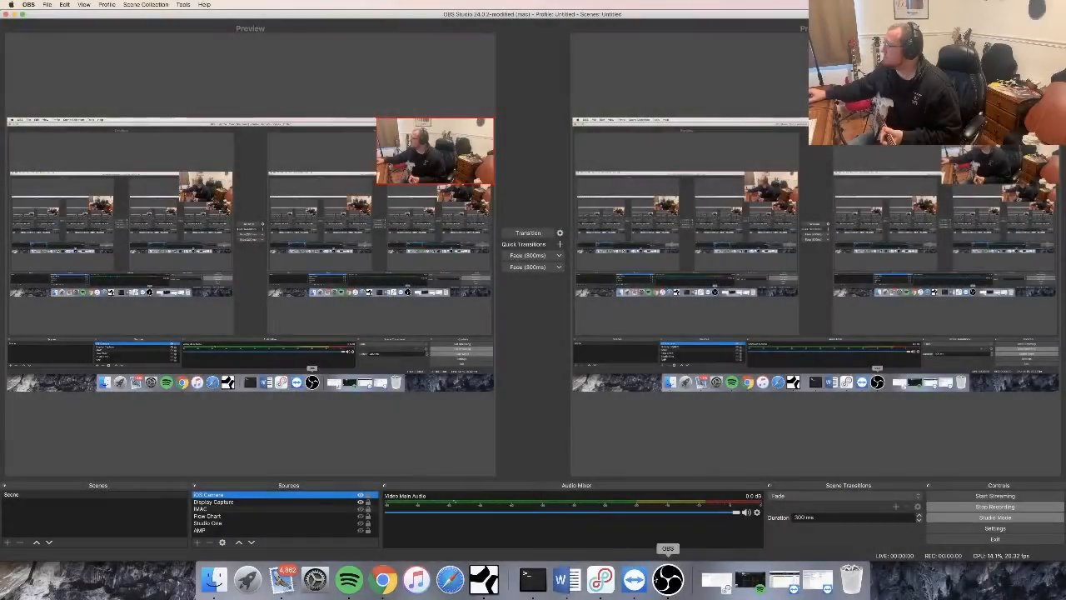
{"action": "left_click", "coordinate": [483, 580]}
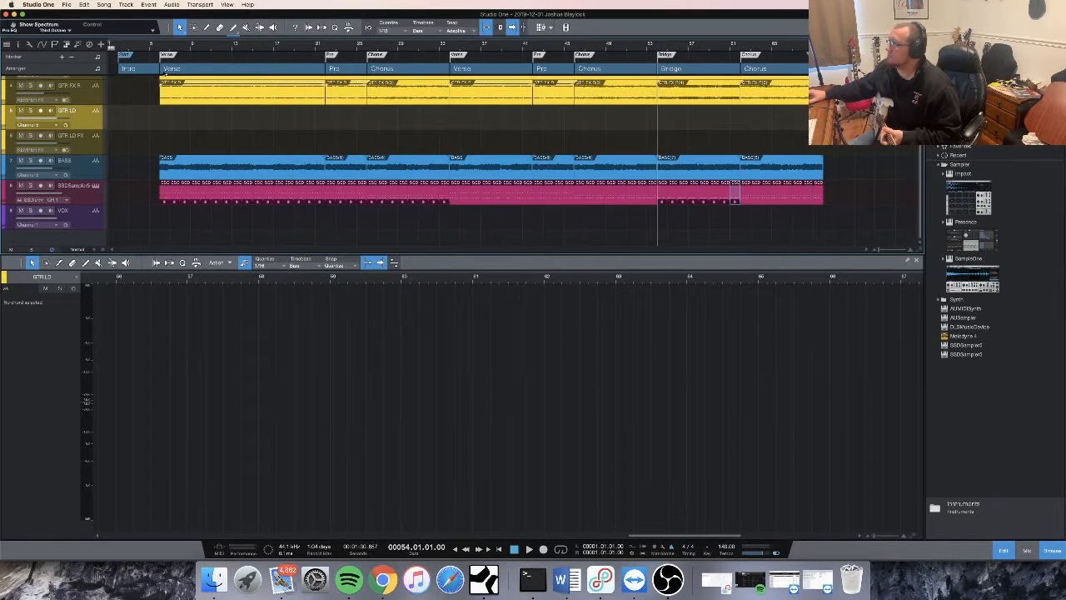
Arm the GTR LD and GTR LD FX tracks and record a lead guitar take from bar 5 past the final Chorus
{"action": "left_click", "coordinate": [160, 48]}
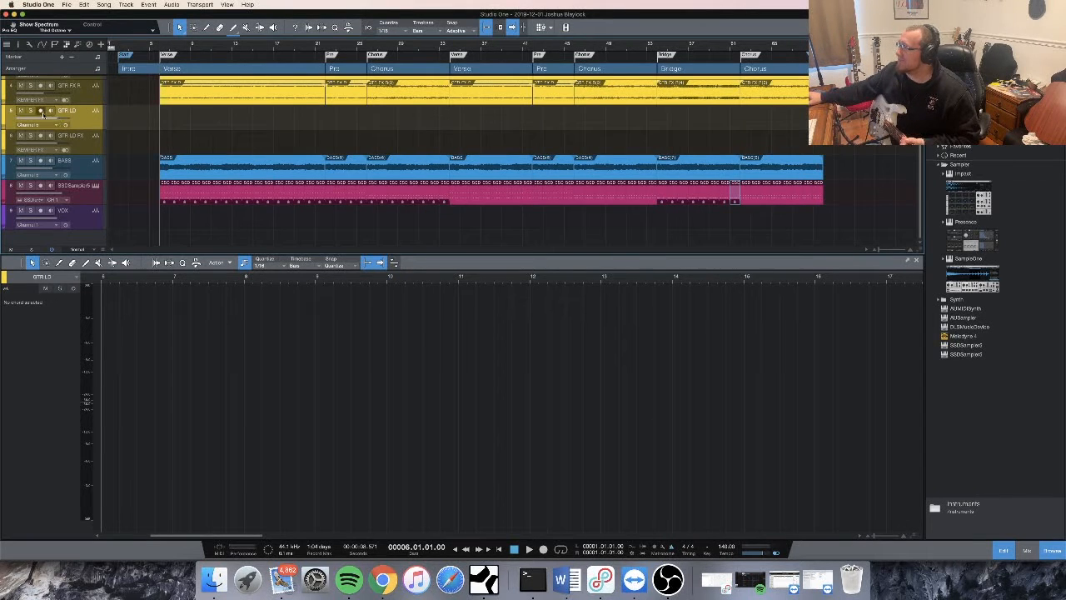
{"action": "left_click", "coordinate": [48, 136]}
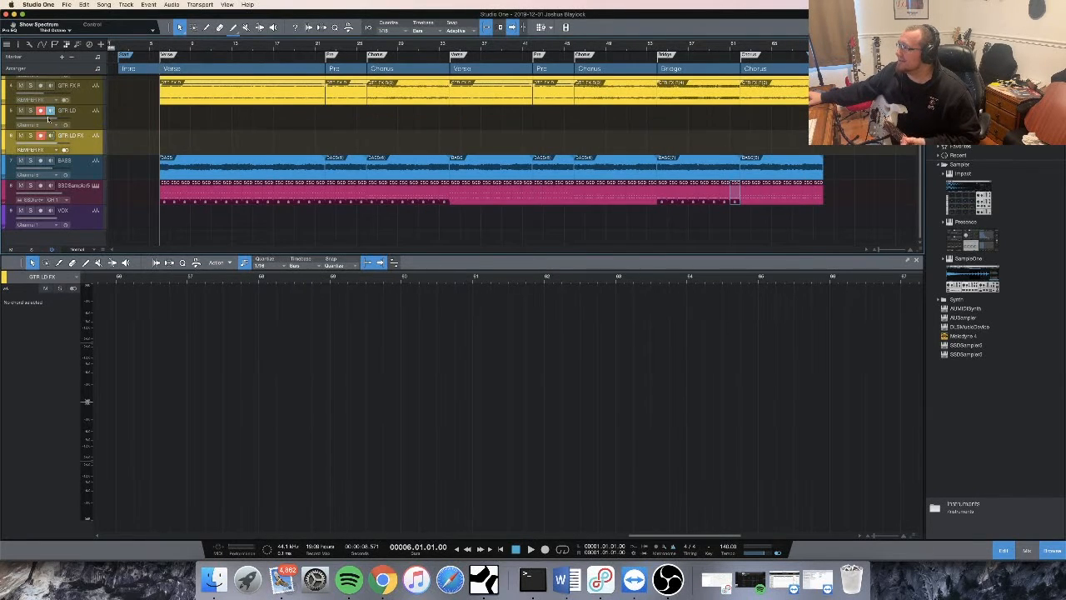
{"action": "left_click", "coordinate": [151, 46]}
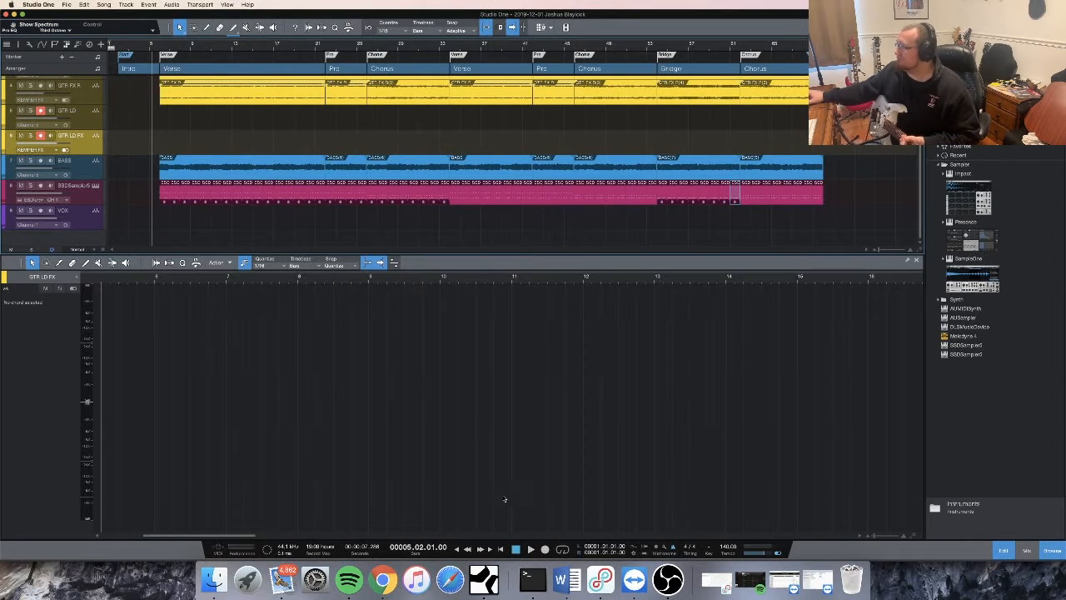
{"action": "left_click", "coordinate": [545, 548]}
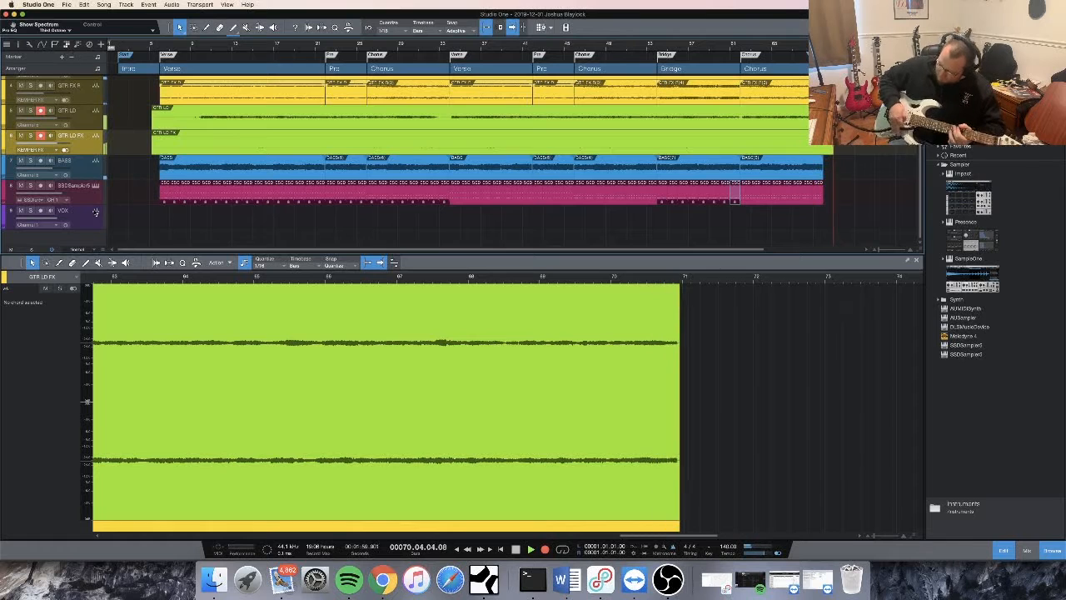
{"action": "key", "text": "space"}
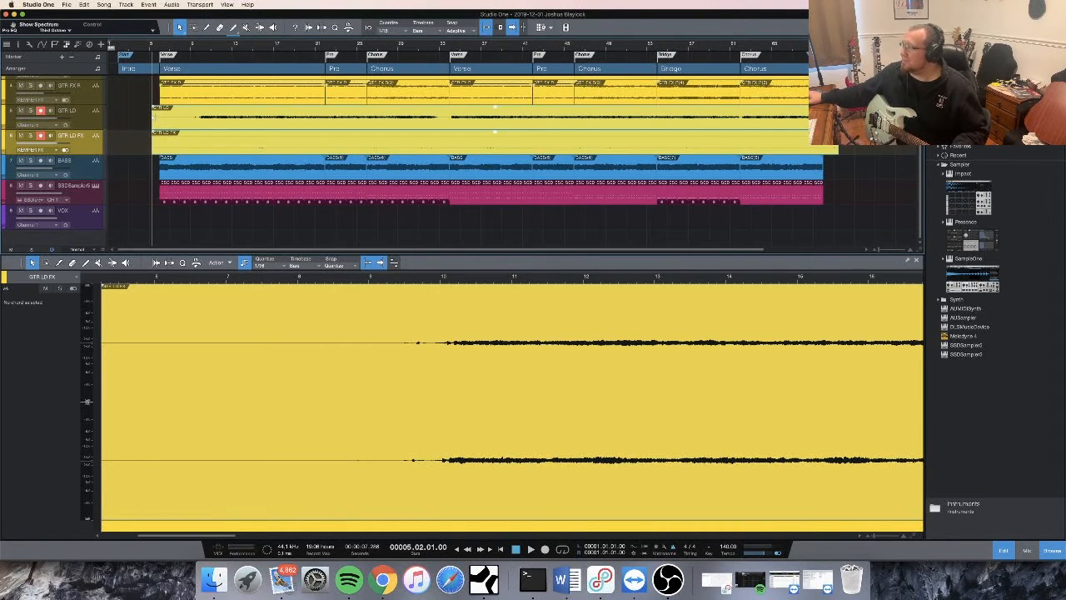
{"action": "left_click", "coordinate": [155, 120]}
{"action": "left_click_drag", "start_coordinate": [155, 120], "coordinate": [149, 120]}
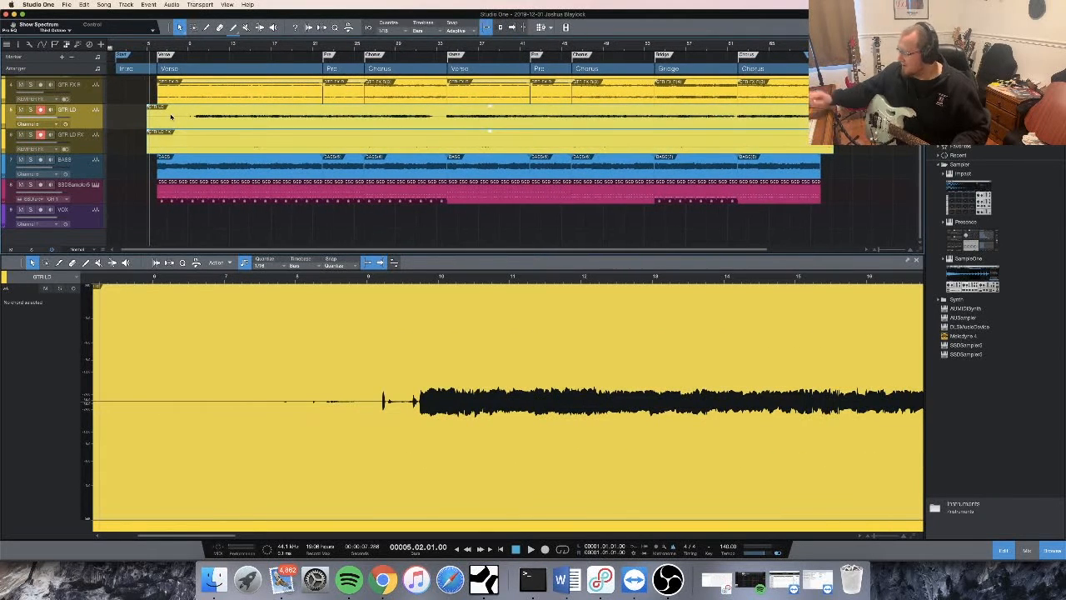
{"action": "key", "text": "super+z"}
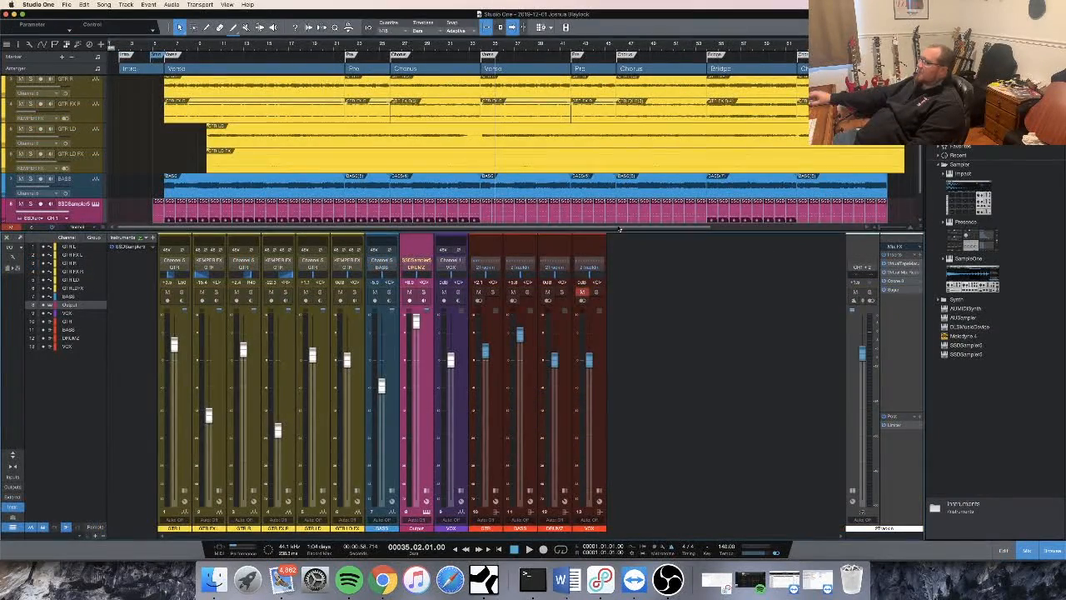
Shrink the mixer to show more tracks, play the mix from the end of bar 4 and raise the main output fader
{"action": "left_click_drag", "start_coordinate": [617, 232], "coordinate": [617, 275]}
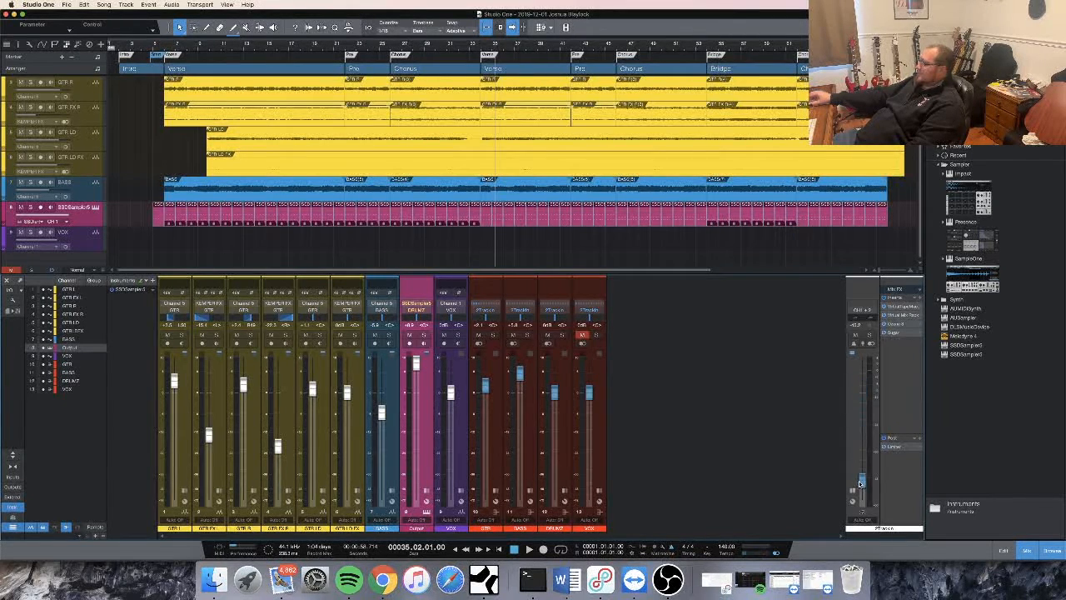
{"action": "left_click", "coordinate": [151, 48]}
{"action": "key", "text": "space"}
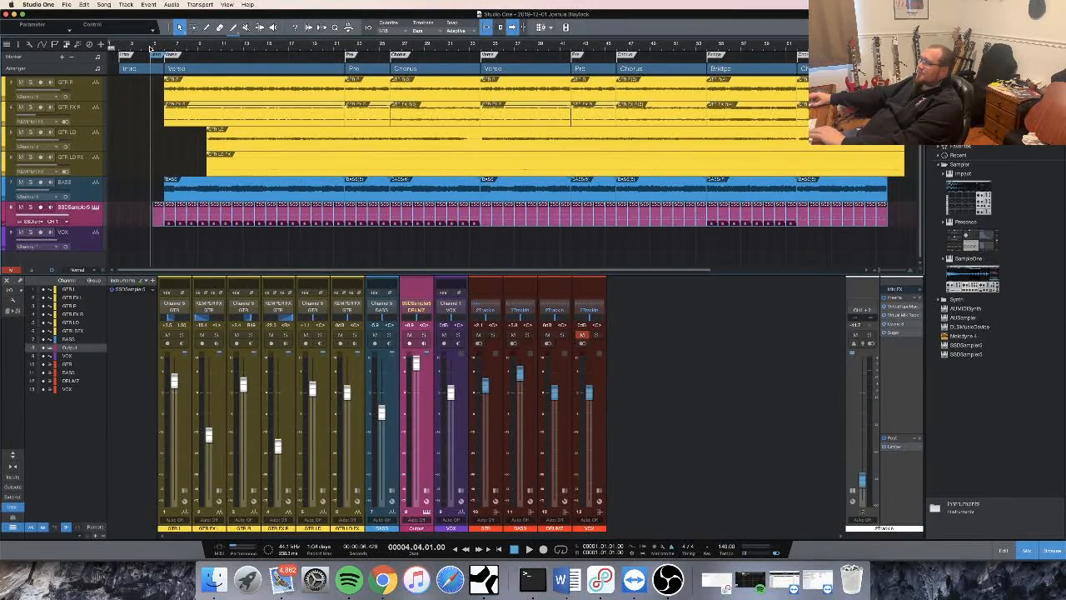
{"action": "left_click_drag", "start_coordinate": [861, 480], "coordinate": [861, 453]}
{"action": "key", "text": "space"}
Route the main output to the 2Tracks pair and raise its fader while playing the mix
{"action": "left_click", "coordinate": [862, 309]}
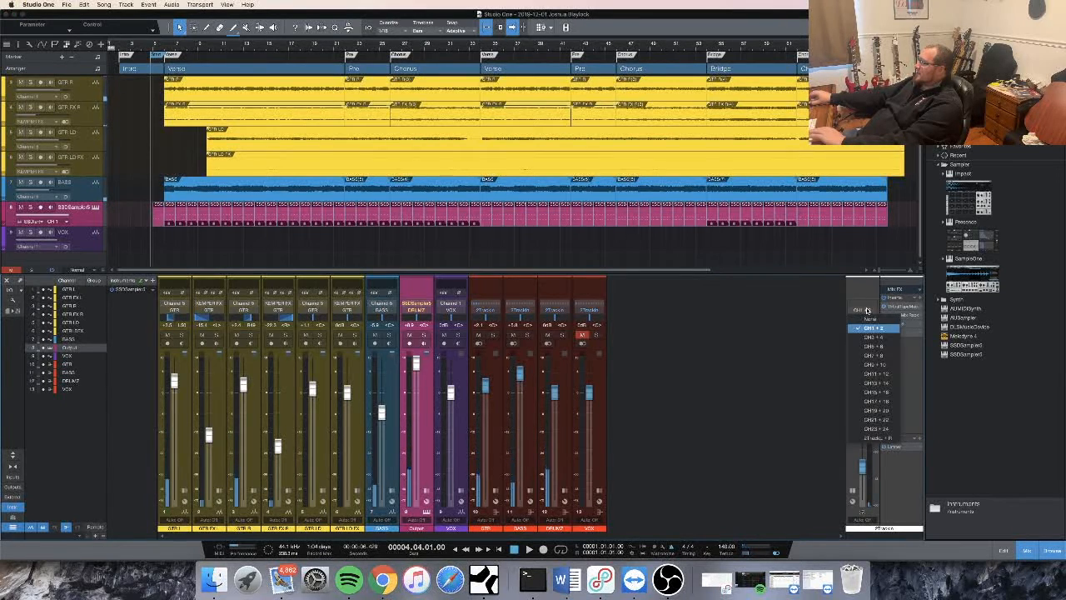
{"action": "left_click", "coordinate": [882, 439]}
{"action": "mouse_move", "coordinate": [863, 467]}
{"action": "left_mouse_down"}
{"action": "mouse_move", "coordinate": [861, 484]}
{"action": "mouse_move", "coordinate": [862, 464]}
{"action": "left_mouse_up"}
{"action": "key", "text": "space"}
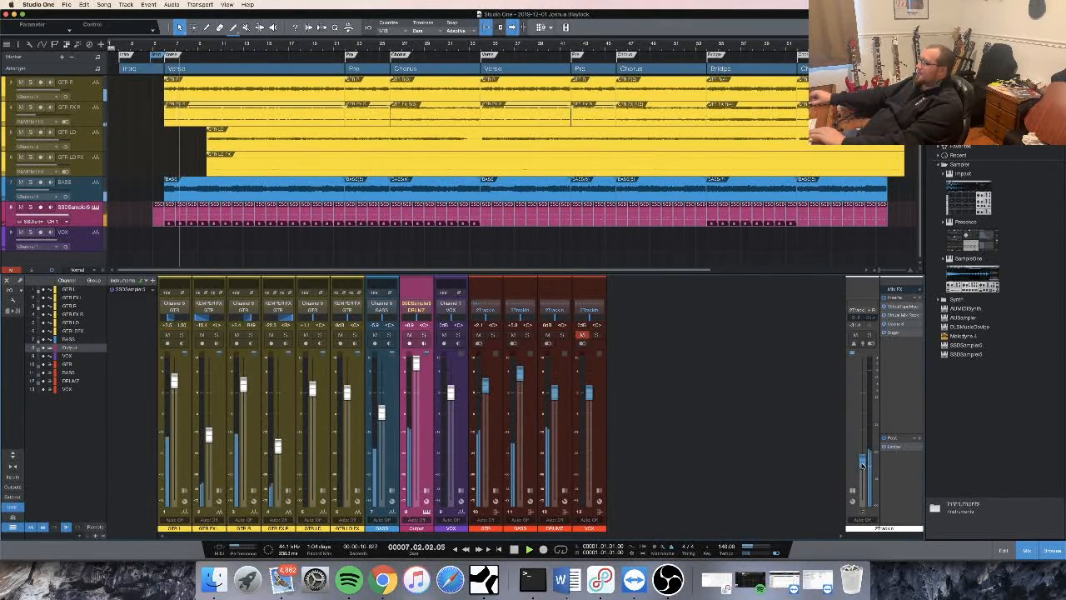
{"action": "left_click_drag", "start_coordinate": [862, 464], "coordinate": [862, 451]}
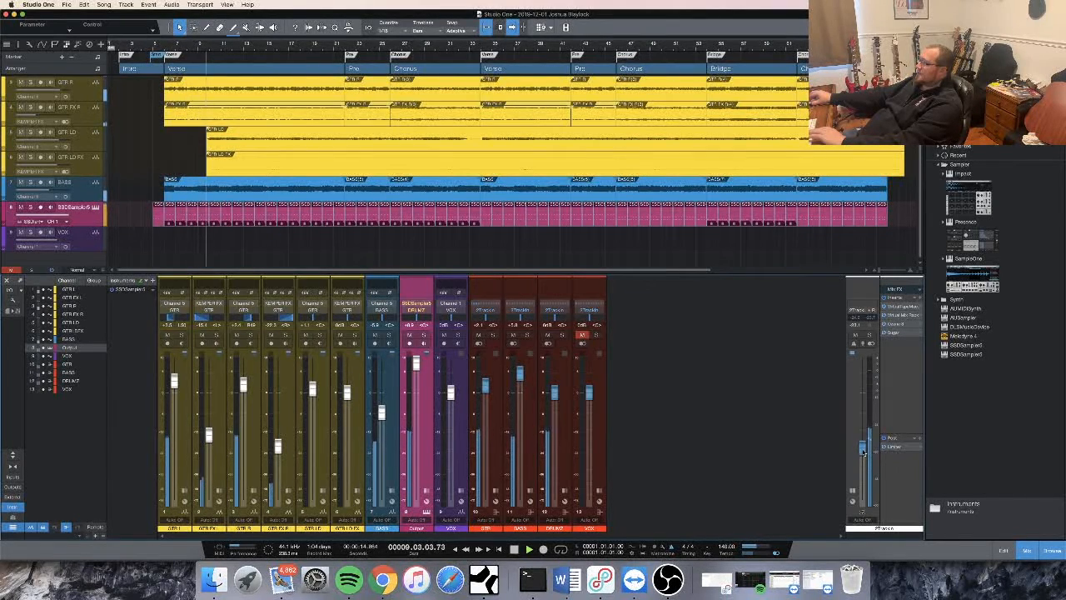
{"action": "key", "text": "space"}
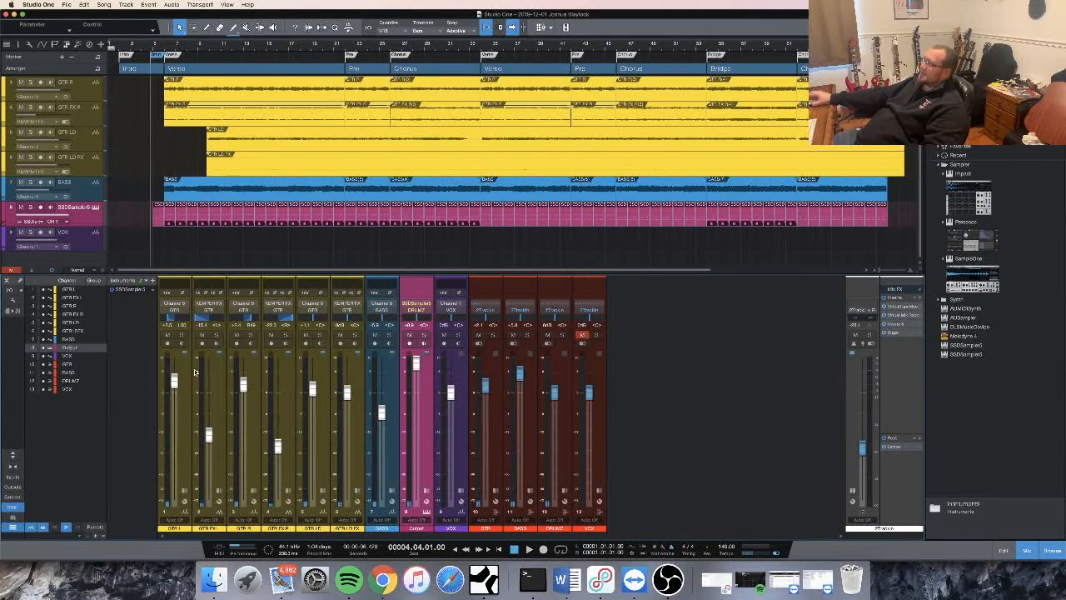
Review the Virtual Tape Machines and Virtual Mix Rack inserts on the GTR L channel
{"action": "double_click", "coordinate": [185, 365]}
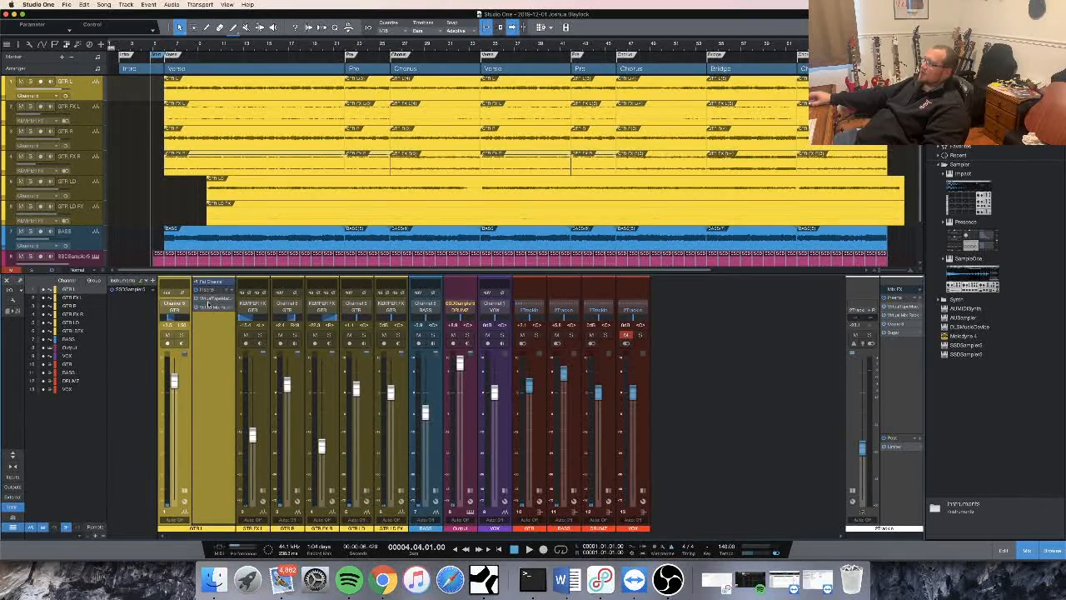
{"action": "left_click", "coordinate": [210, 306]}
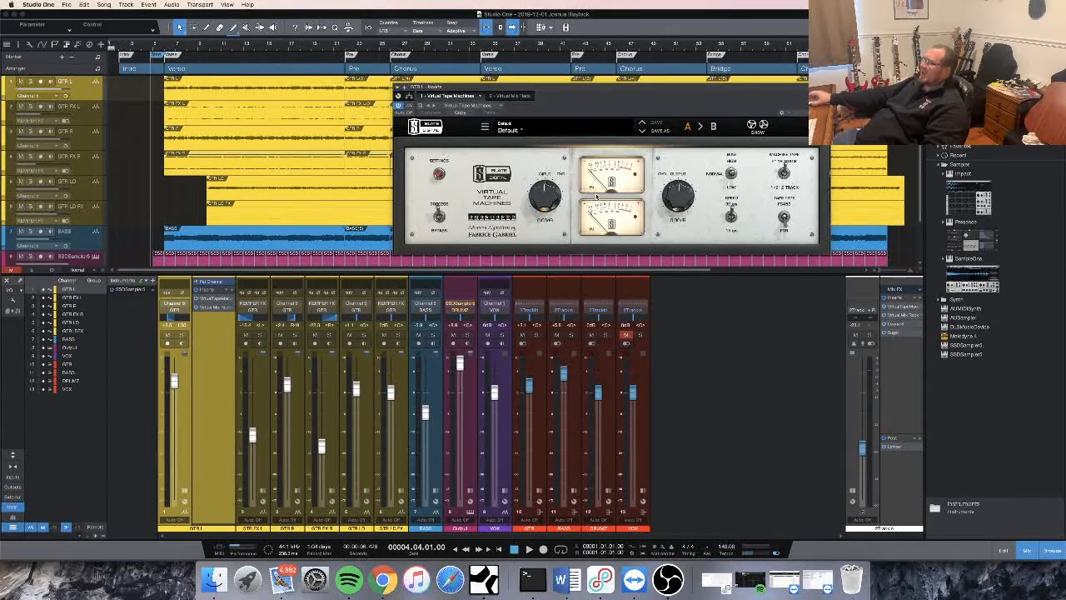
{"action": "left_click_drag", "start_coordinate": [557, 92], "coordinate": [422, 114]}
{"action": "key", "text": "Escape"}
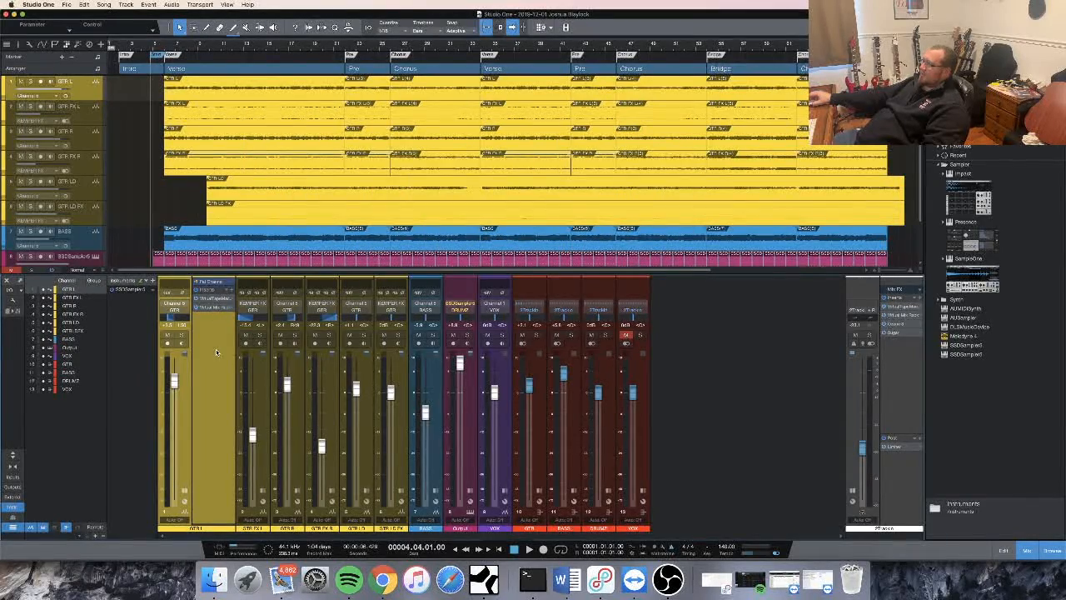
{"action": "left_click", "coordinate": [218, 308]}
{"action": "left_click_drag", "start_coordinate": [759, 103], "coordinate": [562, 107]}
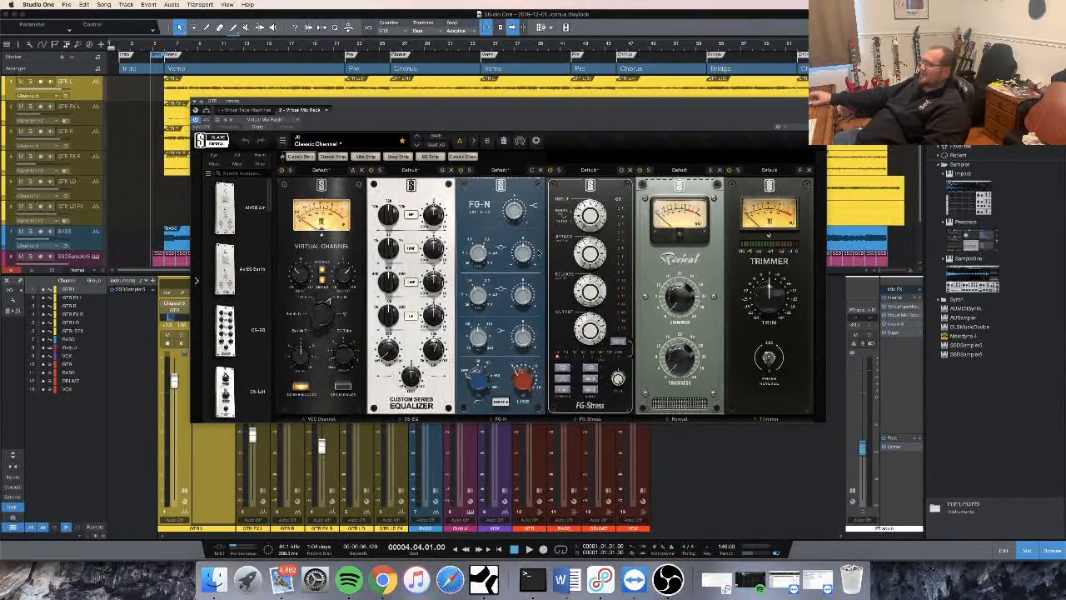
{"action": "key", "text": "Escape"}
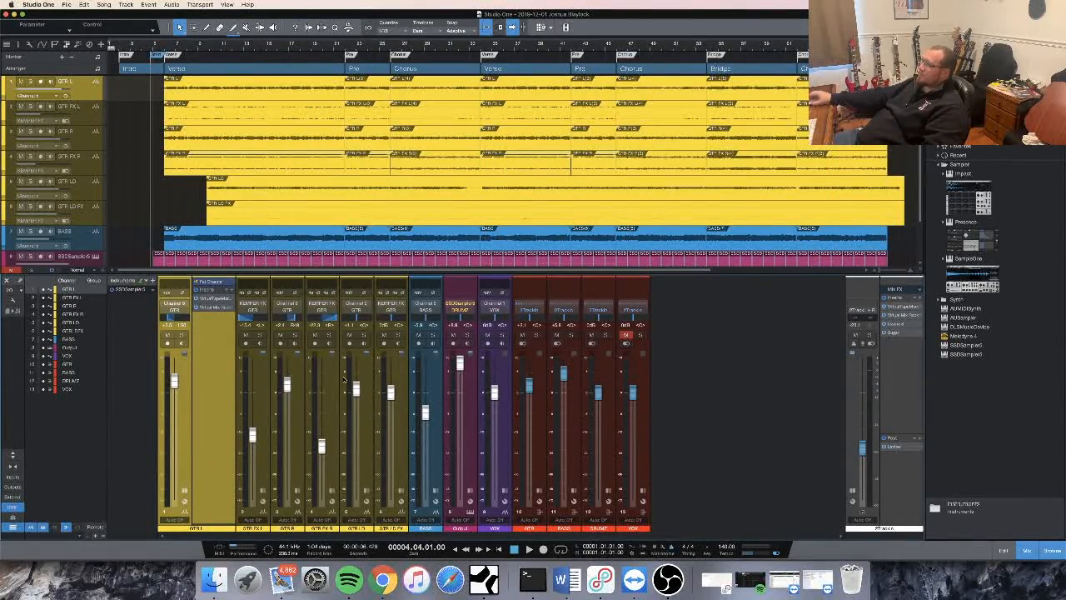
Check the insert list on the GTR R channel and review the Virtual Mix Rack insert on the BASS channel
{"action": "left_click", "coordinate": [303, 373]}
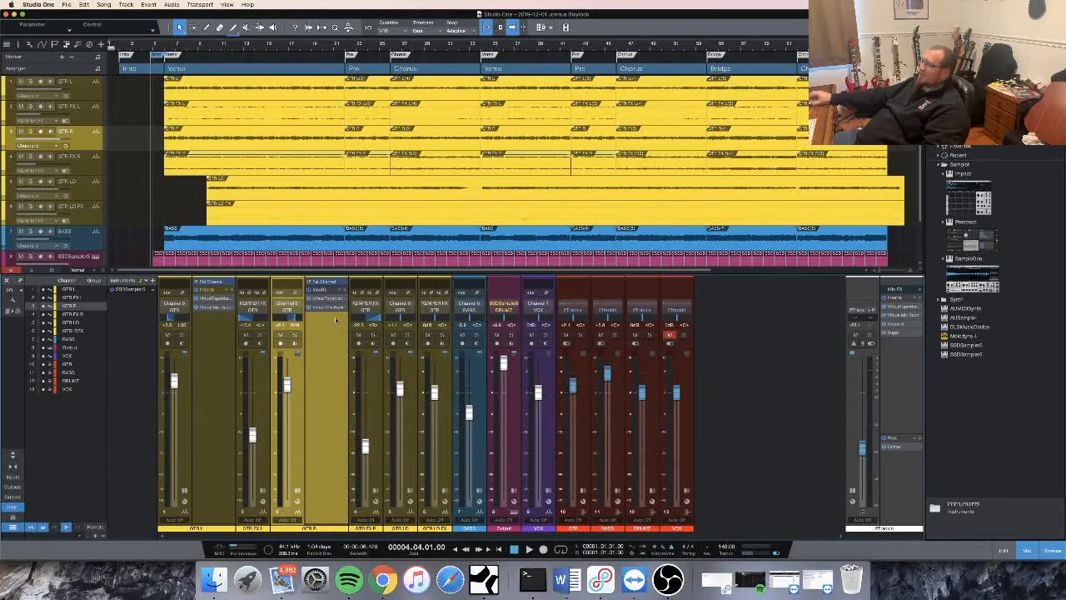
{"action": "double_click", "coordinate": [338, 369]}
{"action": "double_click", "coordinate": [224, 371]}
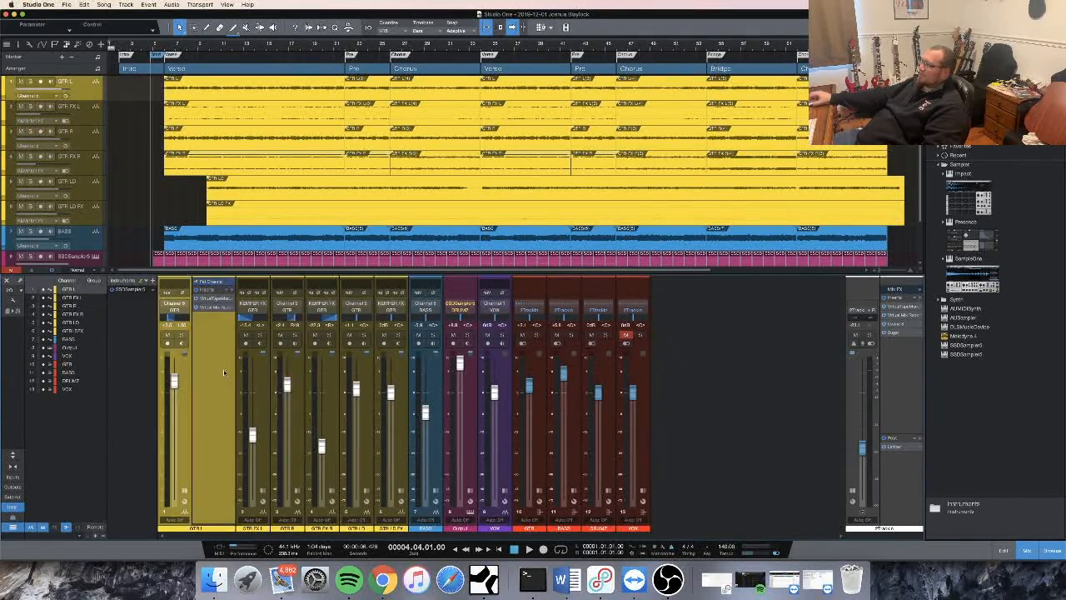
{"action": "left_click", "coordinate": [389, 385]}
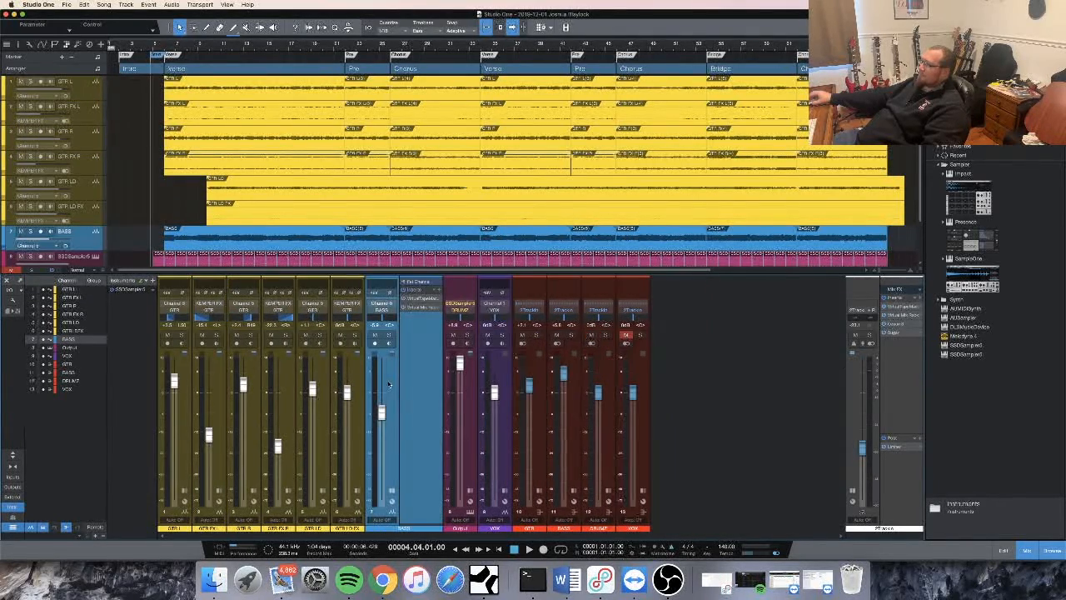
{"action": "left_click", "coordinate": [420, 310]}
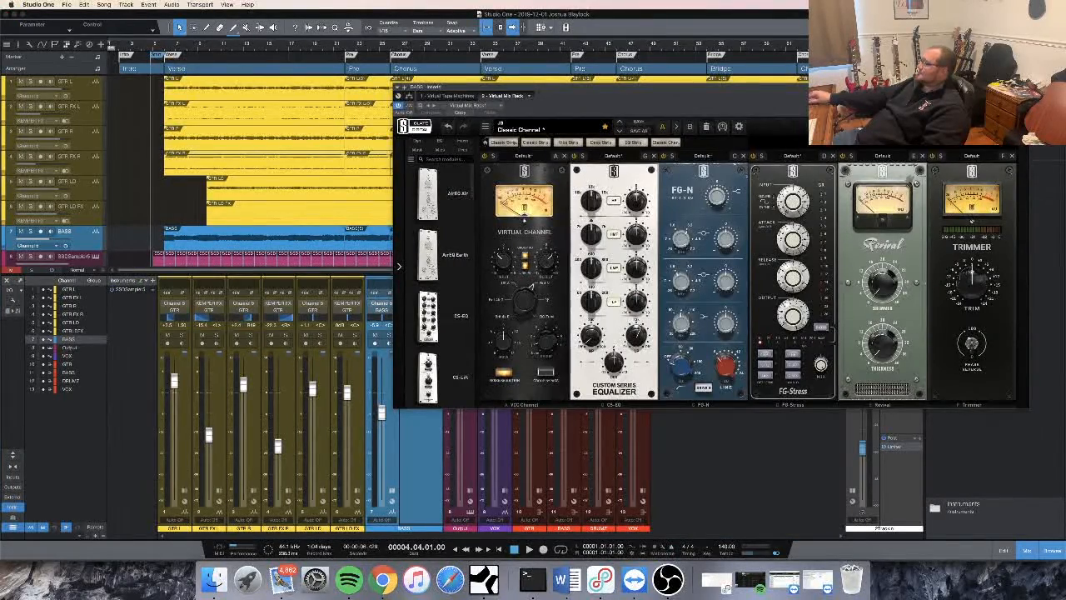
{"action": "left_click", "coordinate": [398, 87]}
{"action": "double_click", "coordinate": [431, 395]}
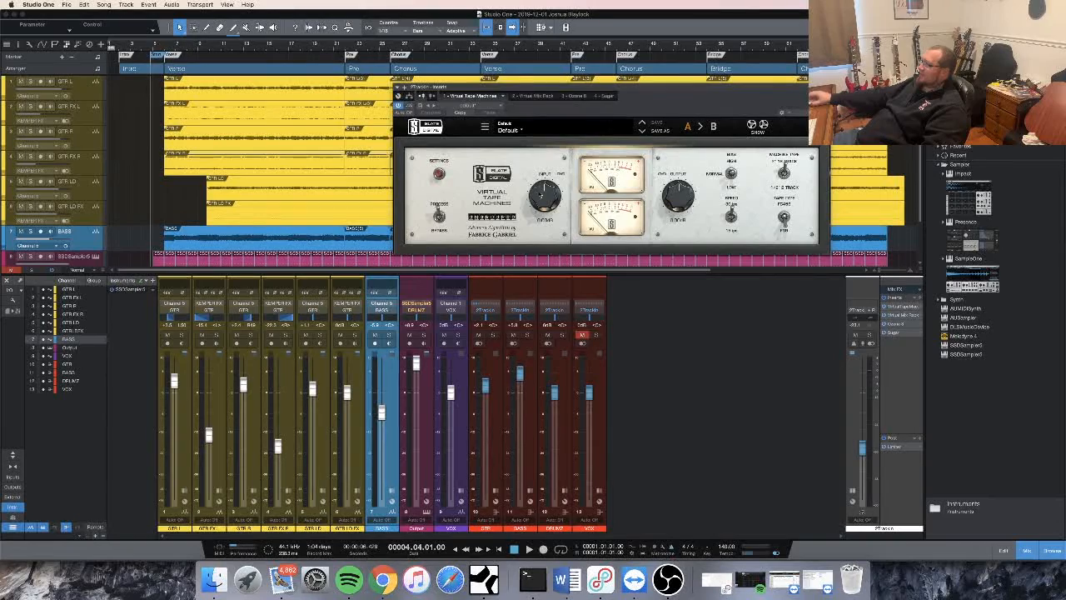
Review the Virtual Tape Machines and Virtual Mix Rack inserts on the main output channel
{"action": "left_click_drag", "start_coordinate": [688, 106], "coordinate": [641, 123]}
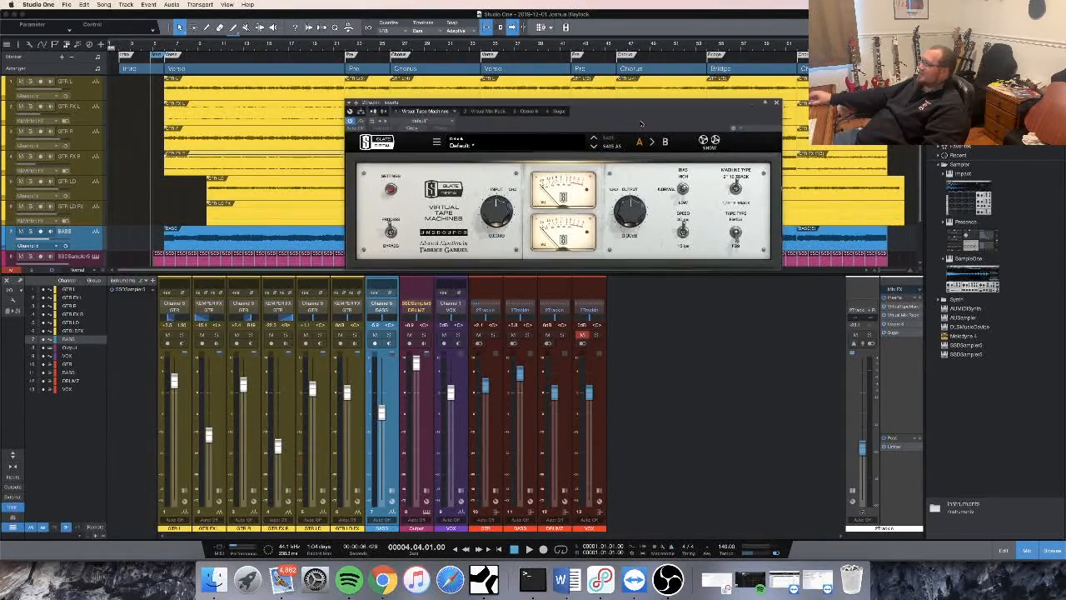
{"action": "left_click", "coordinate": [775, 102]}
{"action": "double_click", "coordinate": [907, 316]}
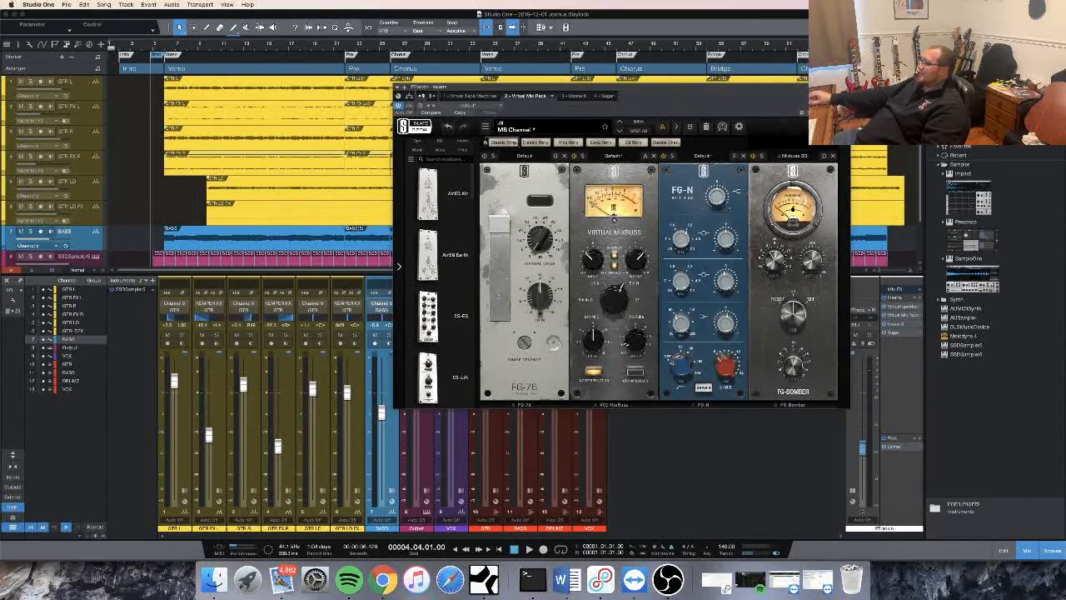
{"action": "left_click", "coordinate": [844, 86]}
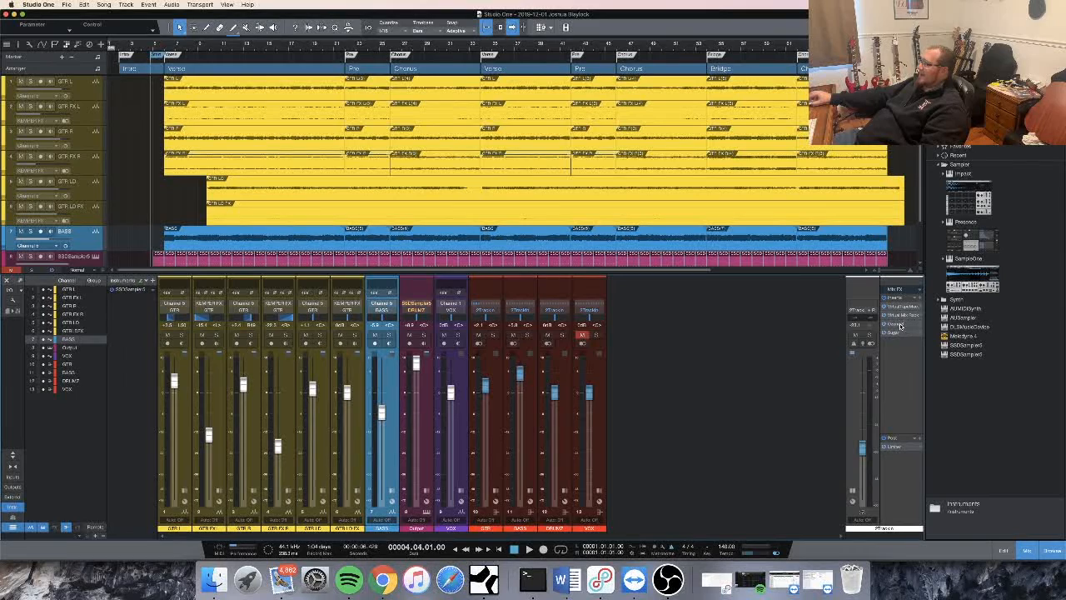
Open the Ozone insert on the main output channel and review its Equalizer module and reference track
{"action": "left_click", "coordinate": [901, 326]}
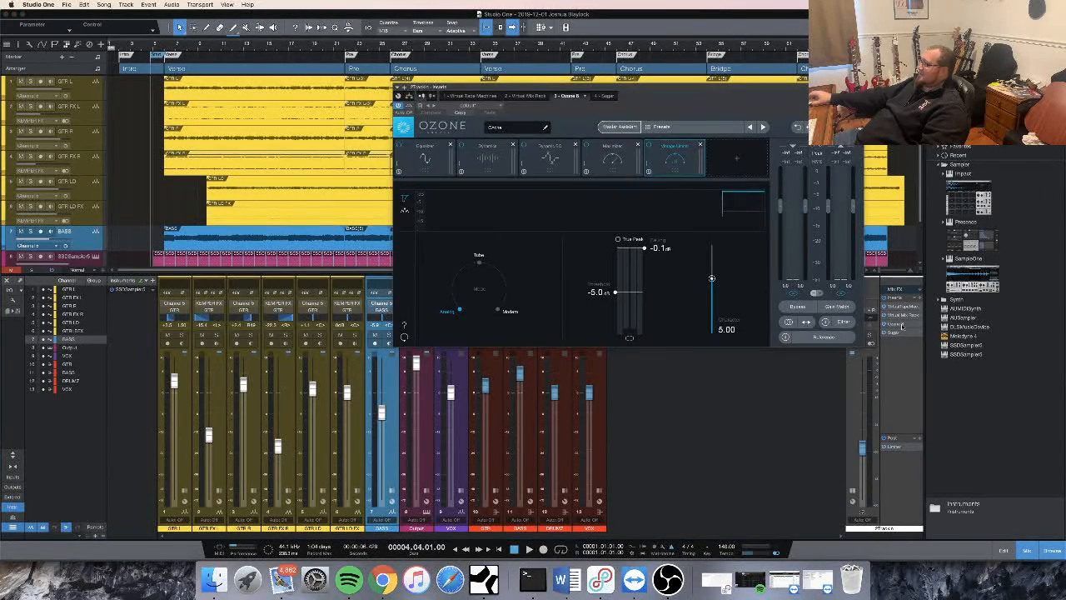
{"action": "left_click", "coordinate": [431, 160]}
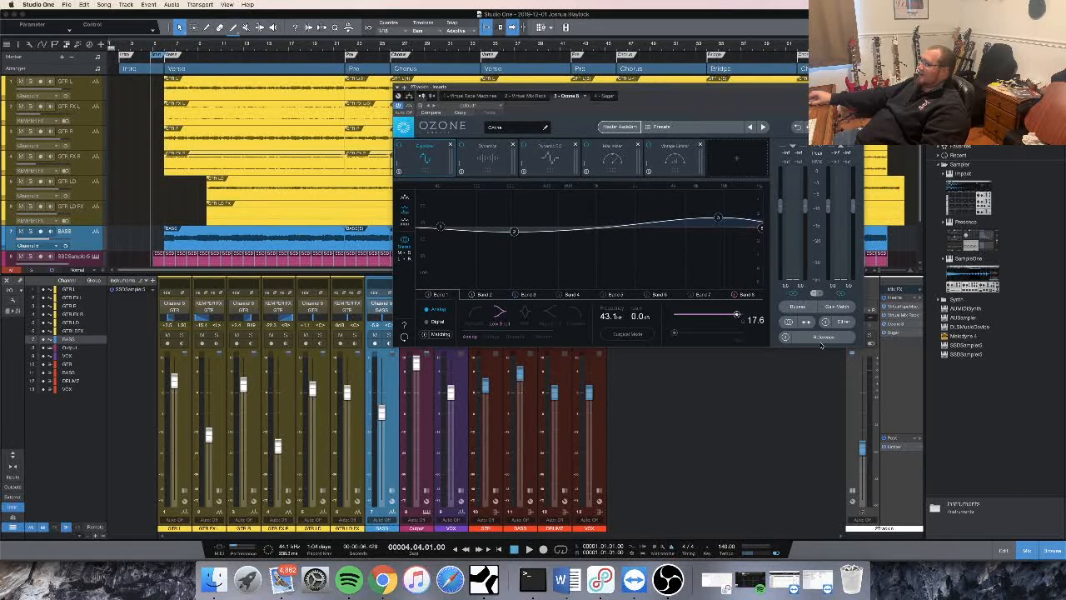
{"action": "left_click", "coordinate": [823, 339]}
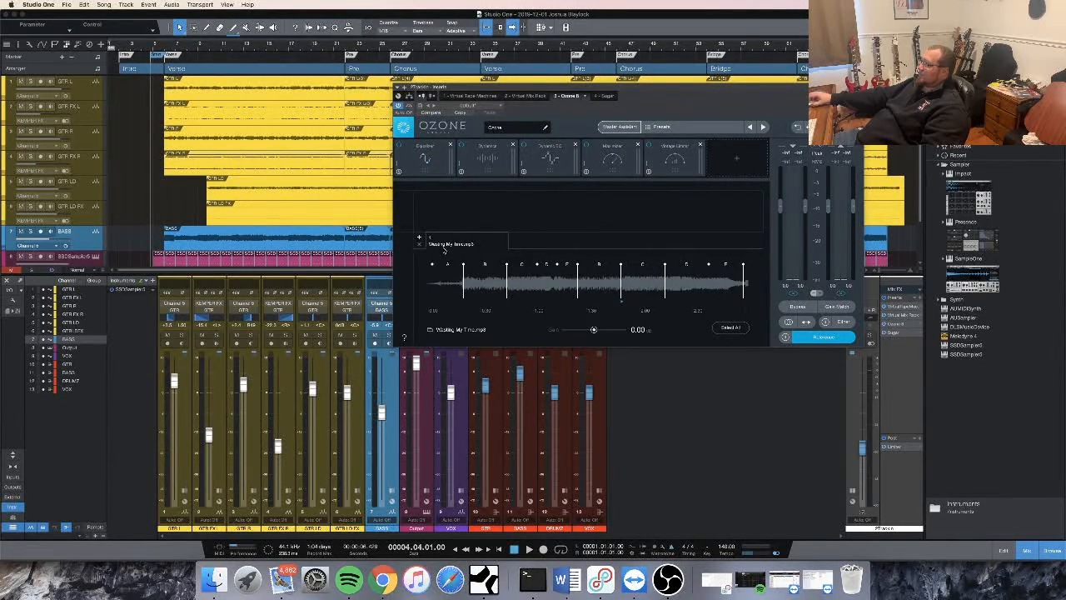
{"action": "left_click", "coordinate": [425, 158]}
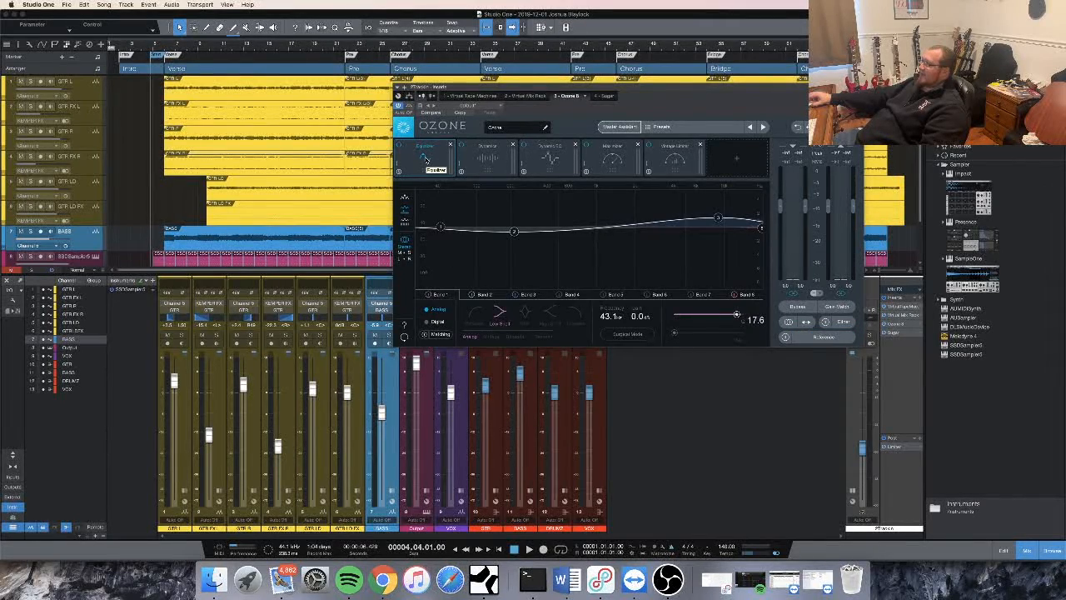
Compare Ozone's Dynamics and Equalizer modules and check the Dynamics preset list
{"action": "left_click", "coordinate": [488, 164]}
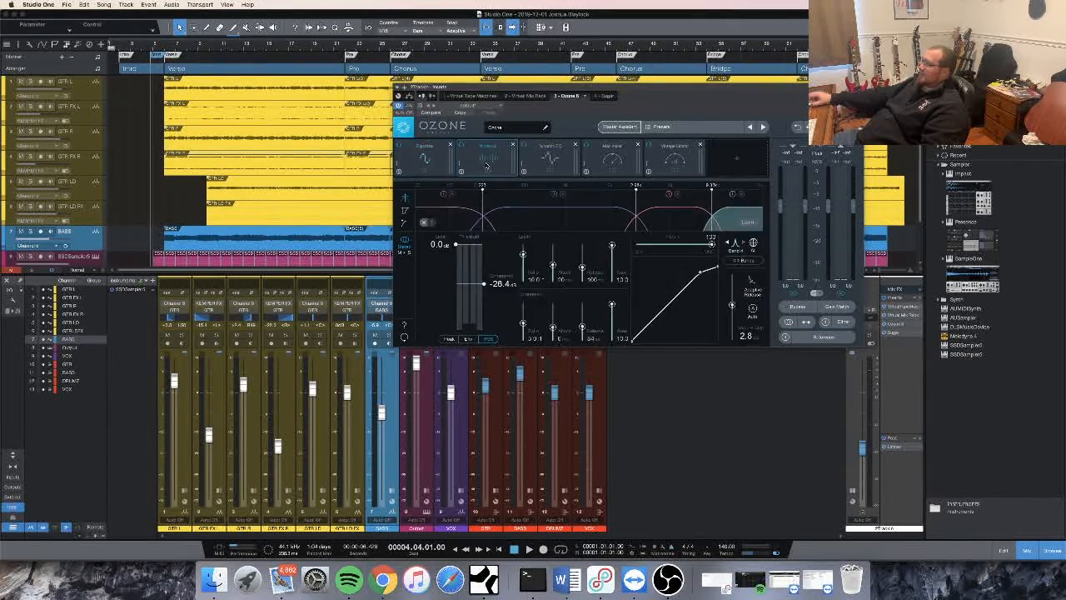
{"action": "left_click", "coordinate": [431, 161]}
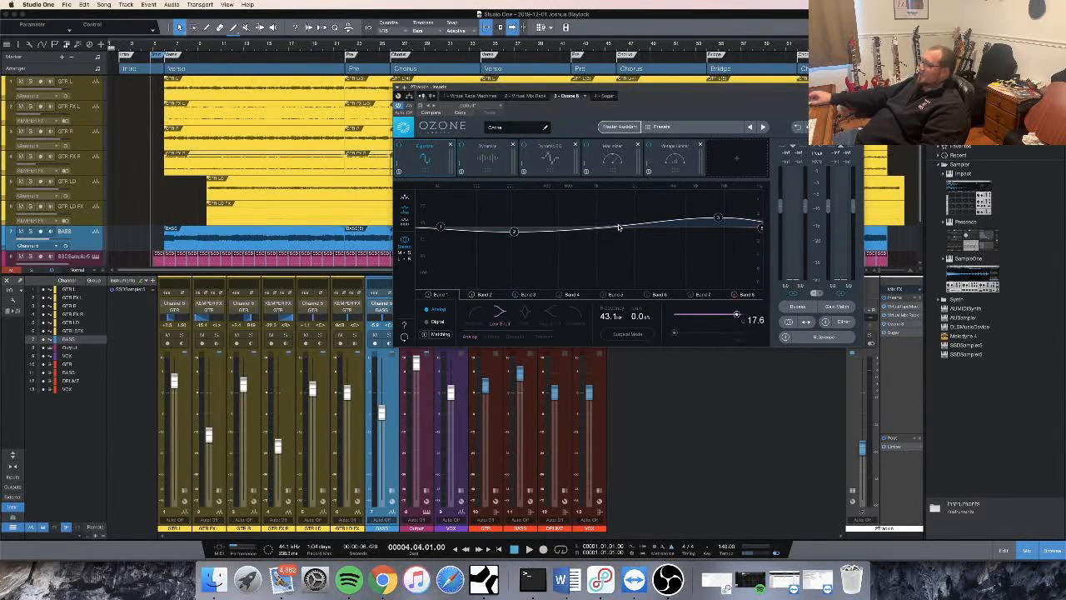
{"action": "left_click", "coordinate": [488, 164]}
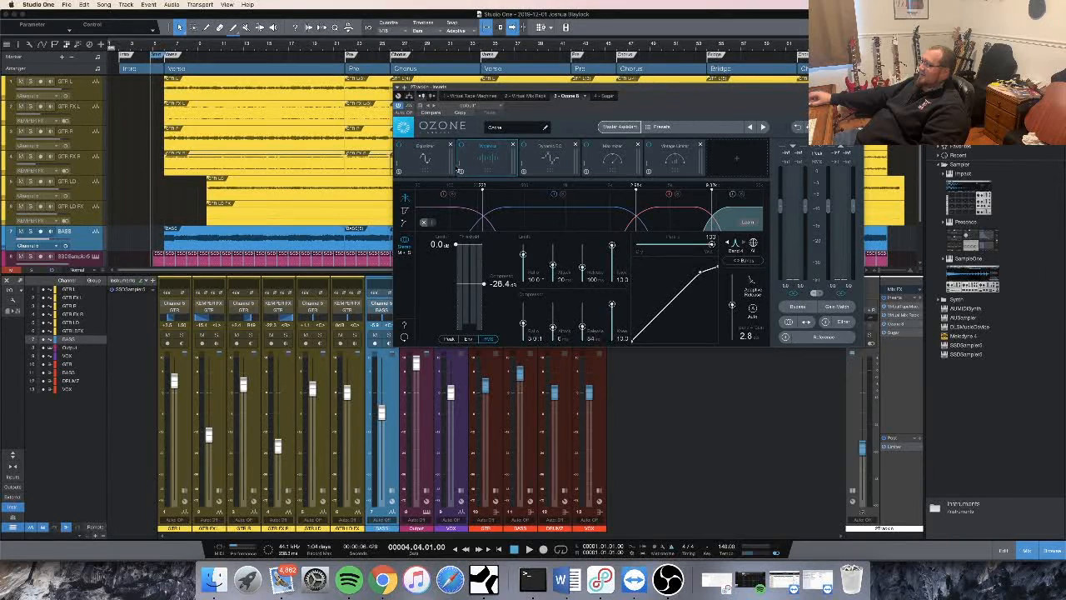
{"action": "left_click", "coordinate": [461, 170]}
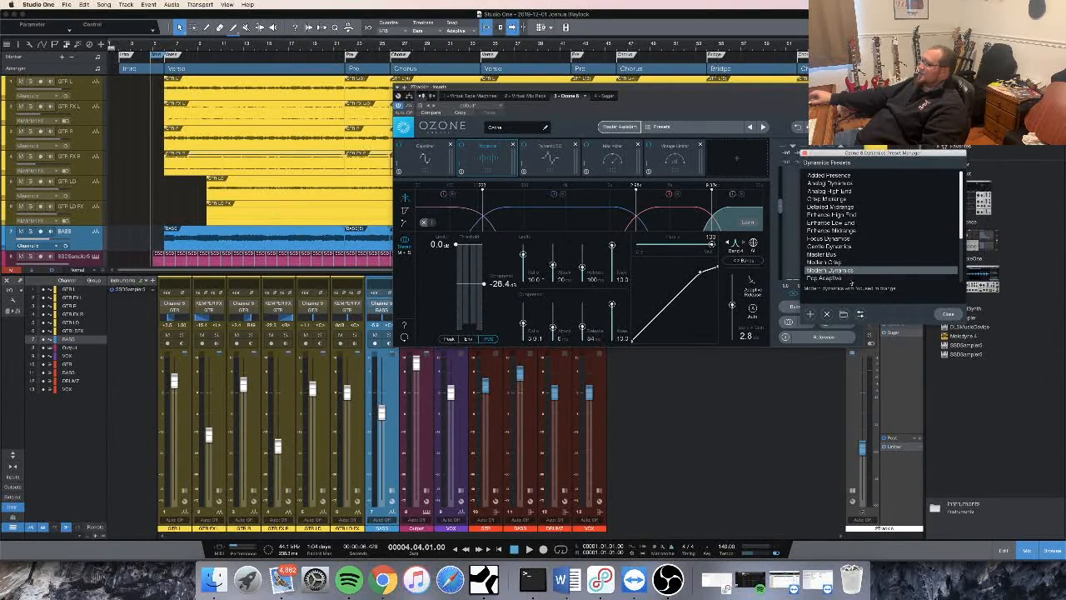
{"action": "left_click", "coordinate": [948, 314]}
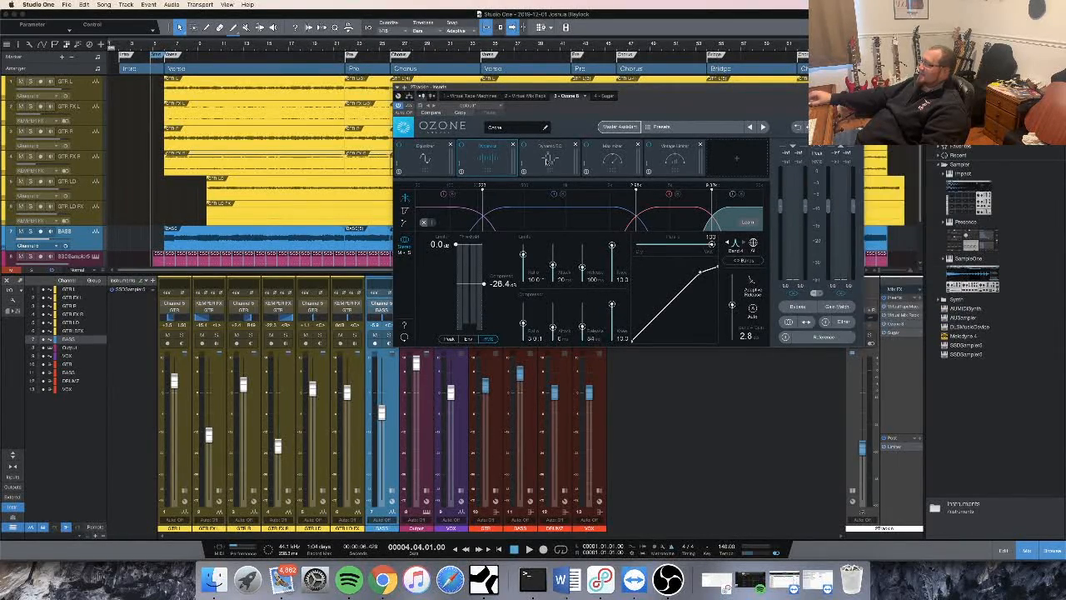
Review Ozone's Dynamic EQ, Maximizer and Vintage Limiter modules, check the Vintage Limiter presets, and close the plug-in
{"action": "left_click", "coordinate": [545, 160]}
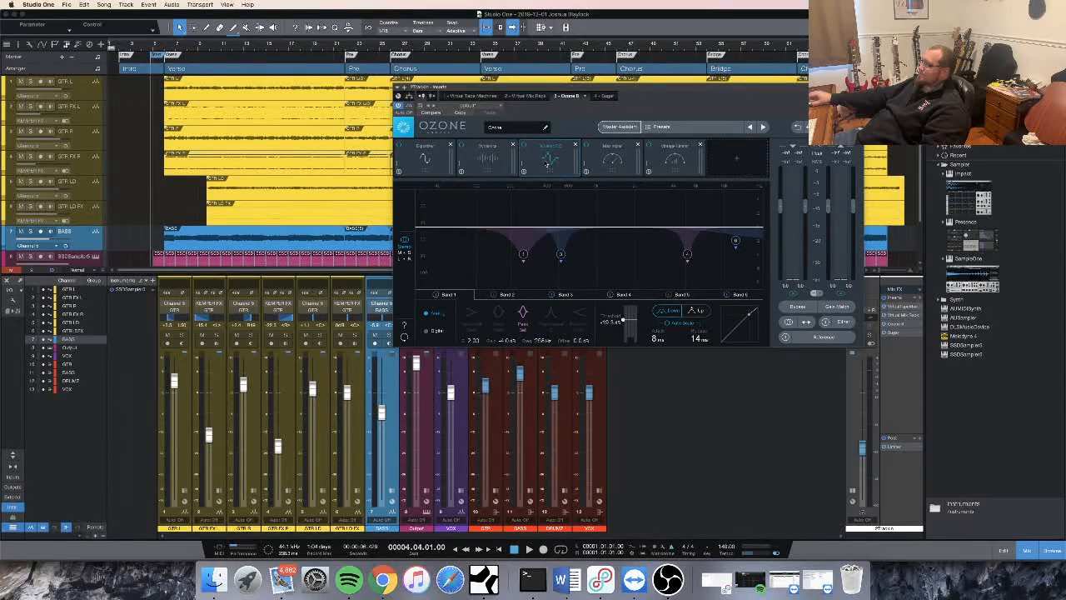
{"action": "left_click", "coordinate": [613, 160]}
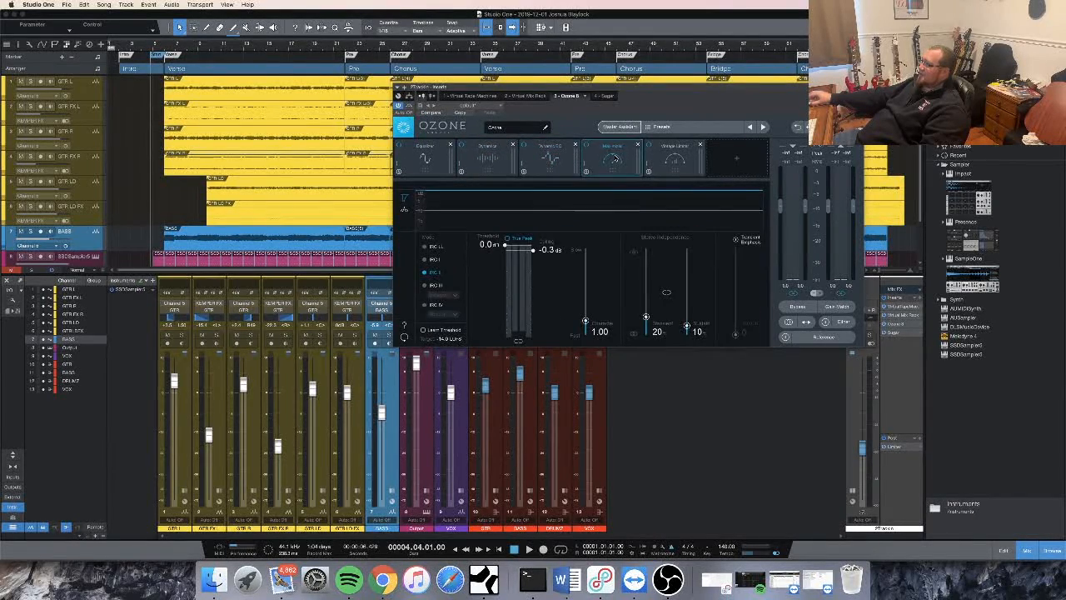
{"action": "left_click", "coordinate": [673, 161]}
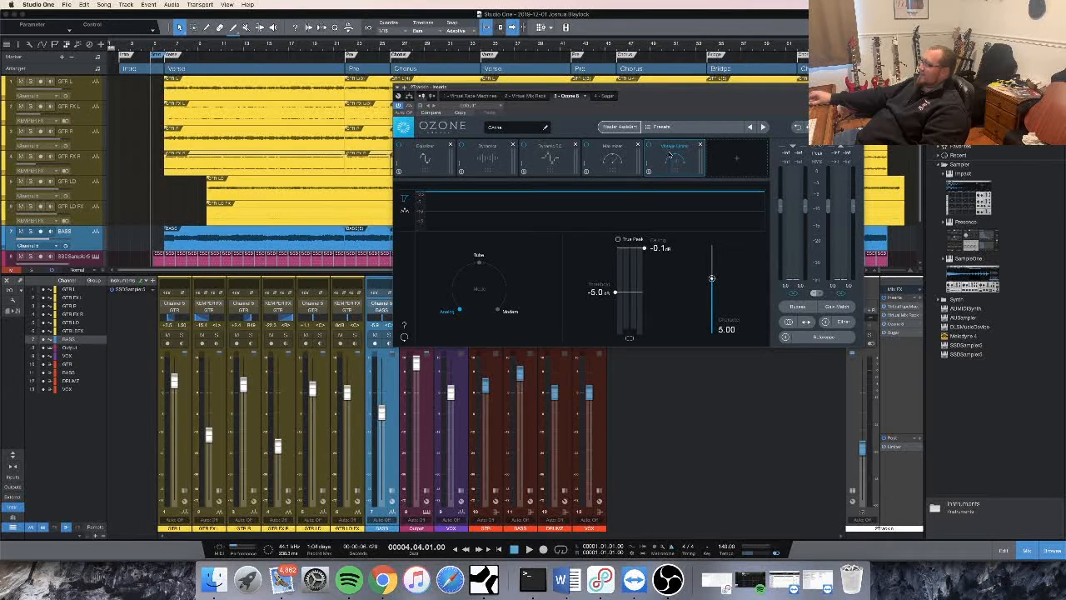
{"action": "left_click", "coordinate": [648, 170]}
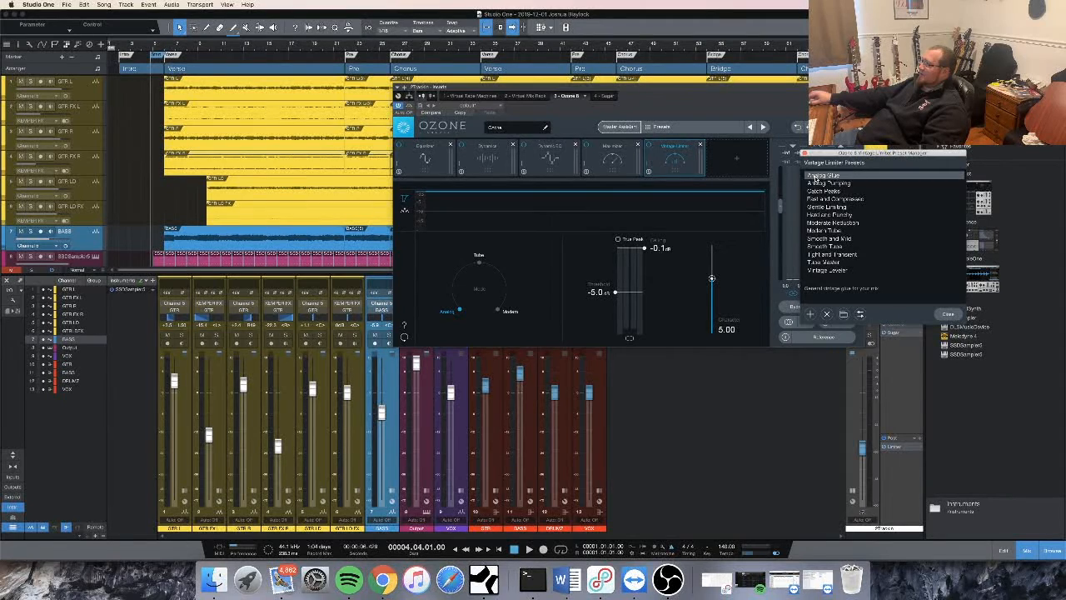
{"action": "left_click", "coordinate": [948, 315]}
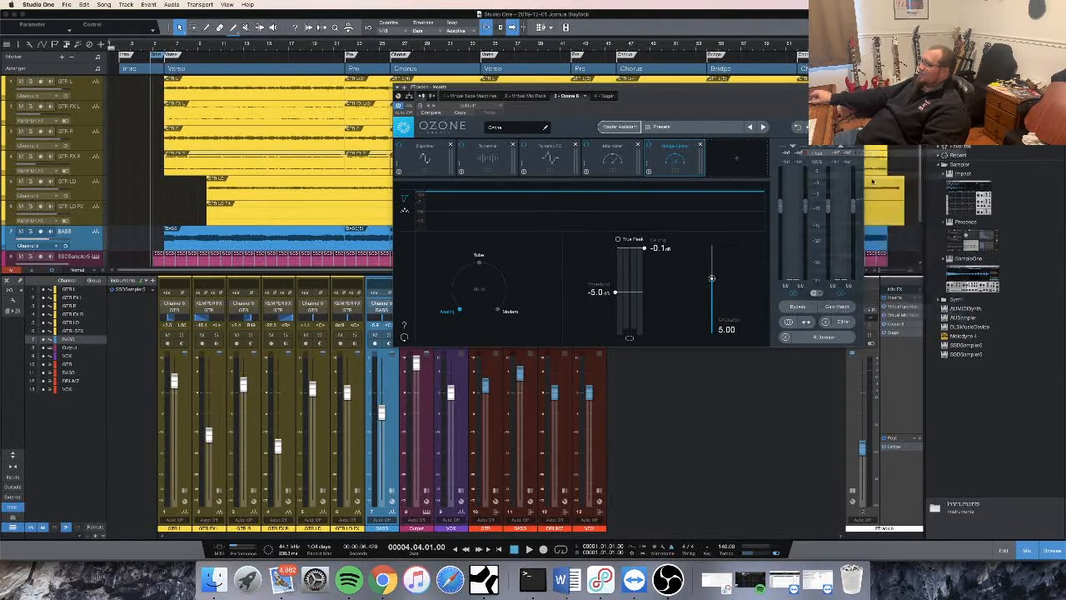
{"action": "key", "text": "Escape"}
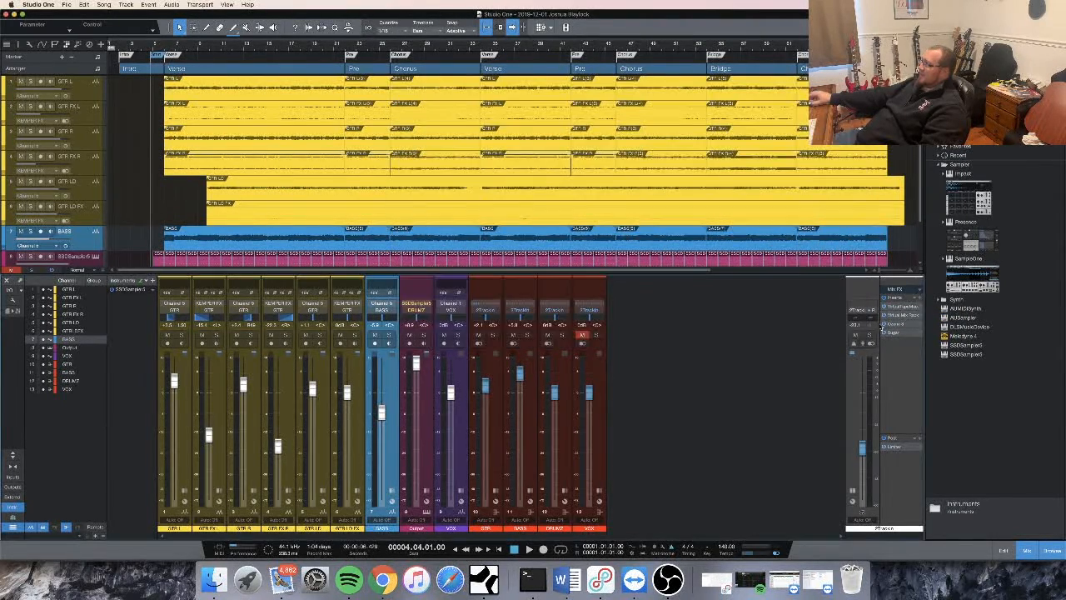
Set the saturation to 20 in the Sugar insert on the main output channel and close the plug-in
{"action": "left_click", "coordinate": [893, 332]}
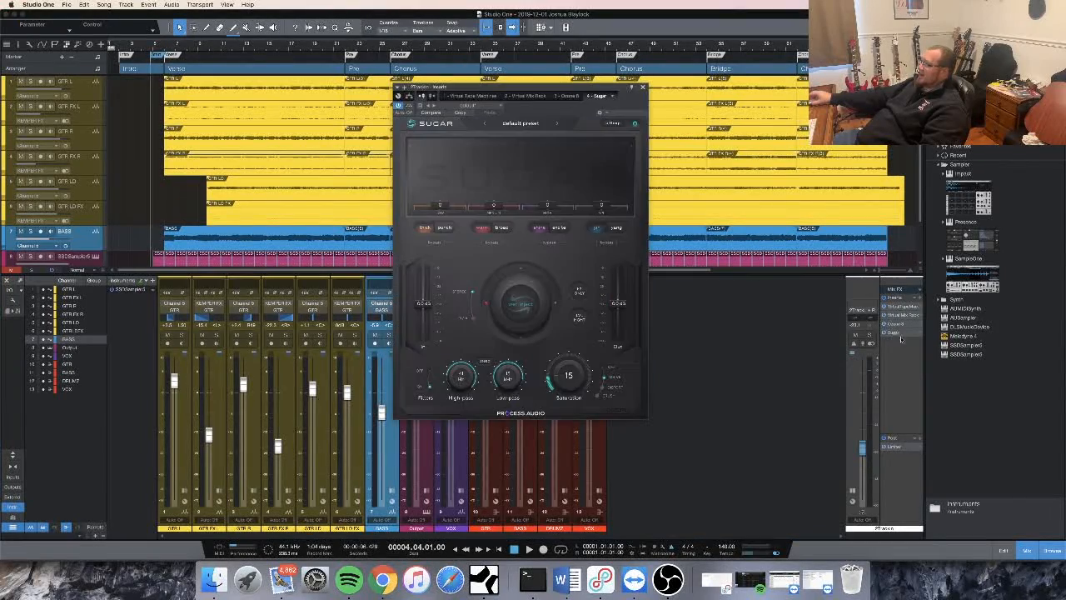
{"action": "left_click_drag", "start_coordinate": [530, 88], "coordinate": [615, 166]}
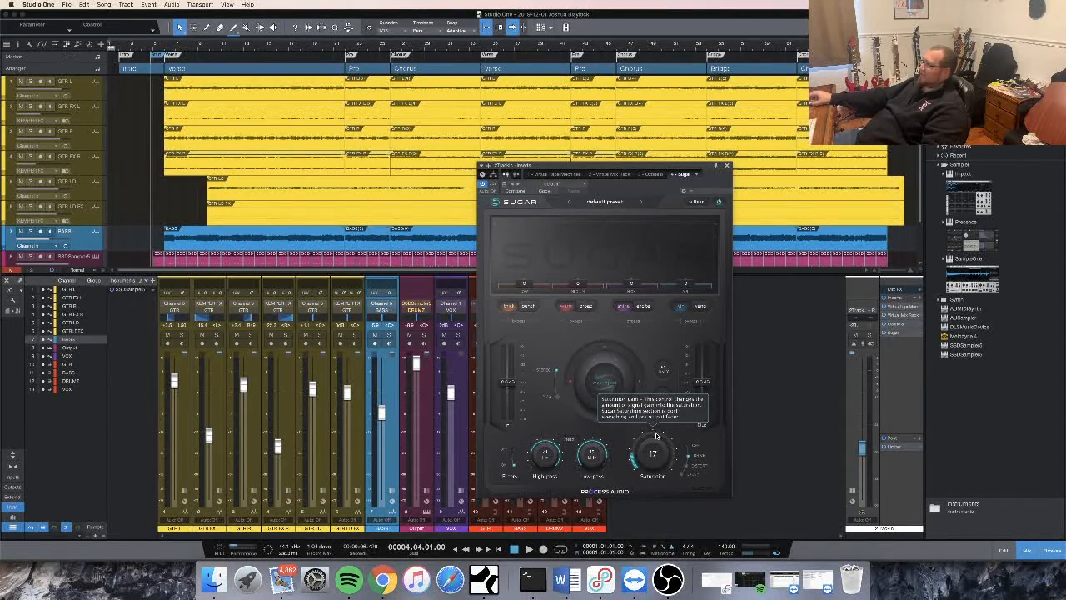
{"action": "scroll", "coordinate": [654, 434], "scroll_direction": "up", "scroll_amount": 5}
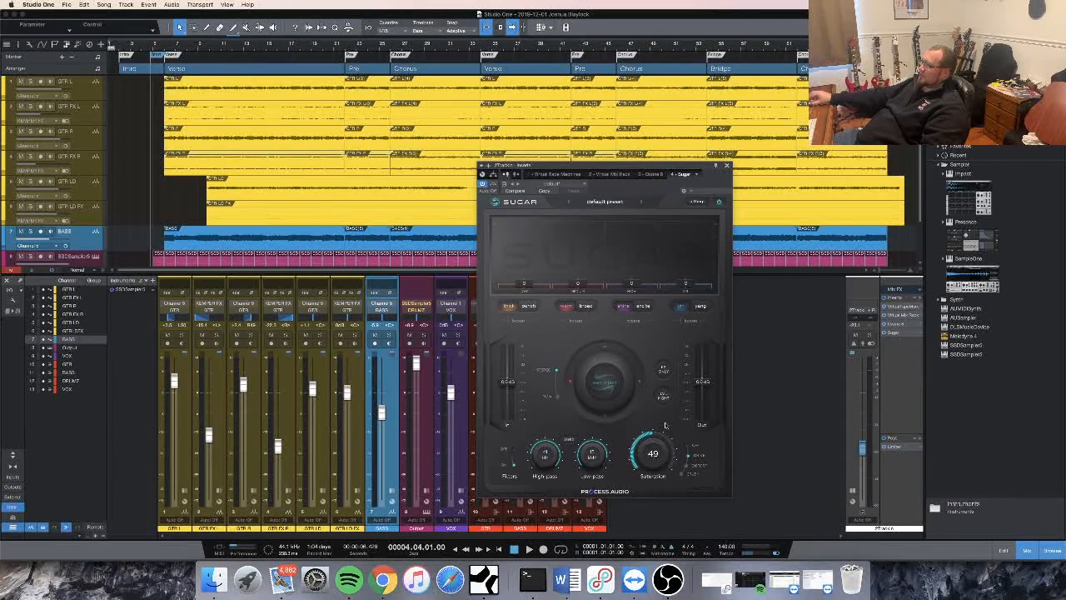
{"action": "left_click_drag", "start_coordinate": [665, 431], "coordinate": [660, 435]}
{"action": "scroll", "coordinate": [656, 454], "scroll_direction": "down", "scroll_amount": 6}
{"action": "scroll", "coordinate": [657, 454], "scroll_direction": "down", "scroll_amount": 3}
{"action": "scroll", "coordinate": [659, 459], "scroll_direction": "up", "scroll_amount": 3}
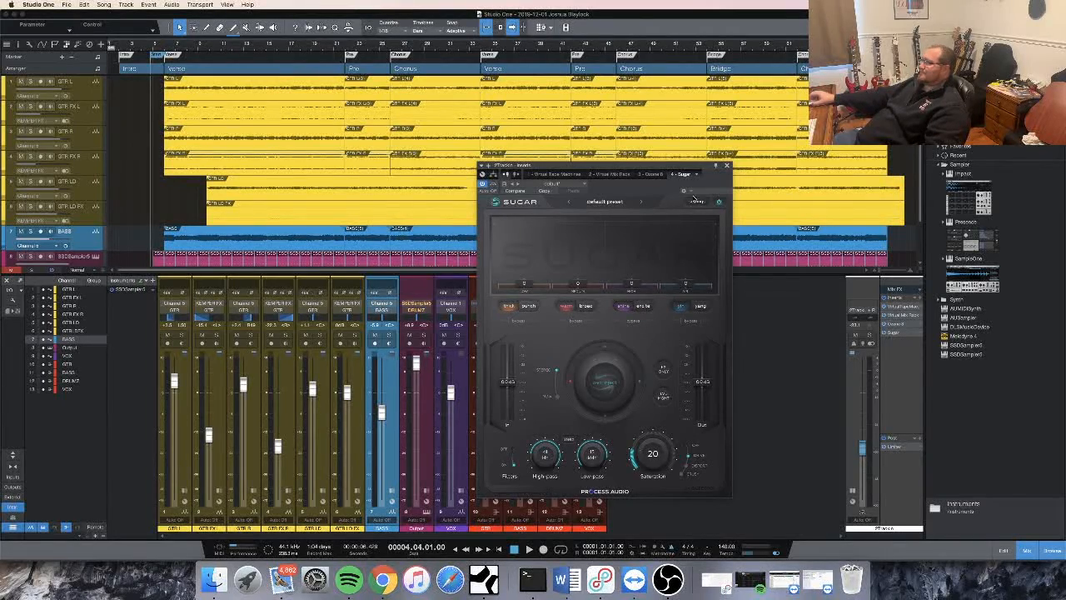
{"action": "left_click", "coordinate": [727, 167]}
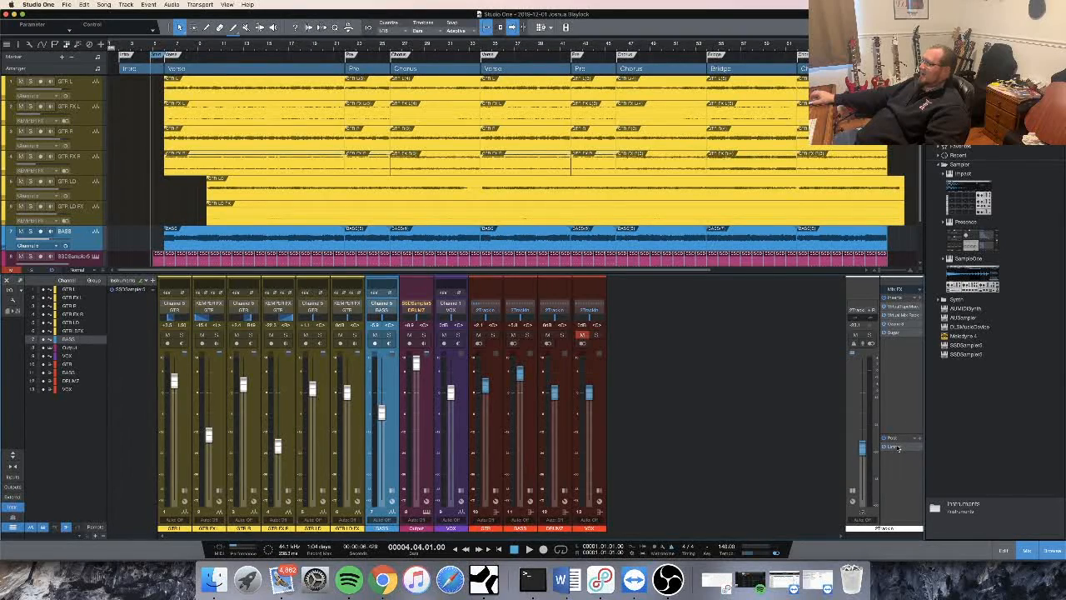
Review the post-fader Limiter on the main output and select the drum bus channel
{"action": "left_click", "coordinate": [898, 446]}
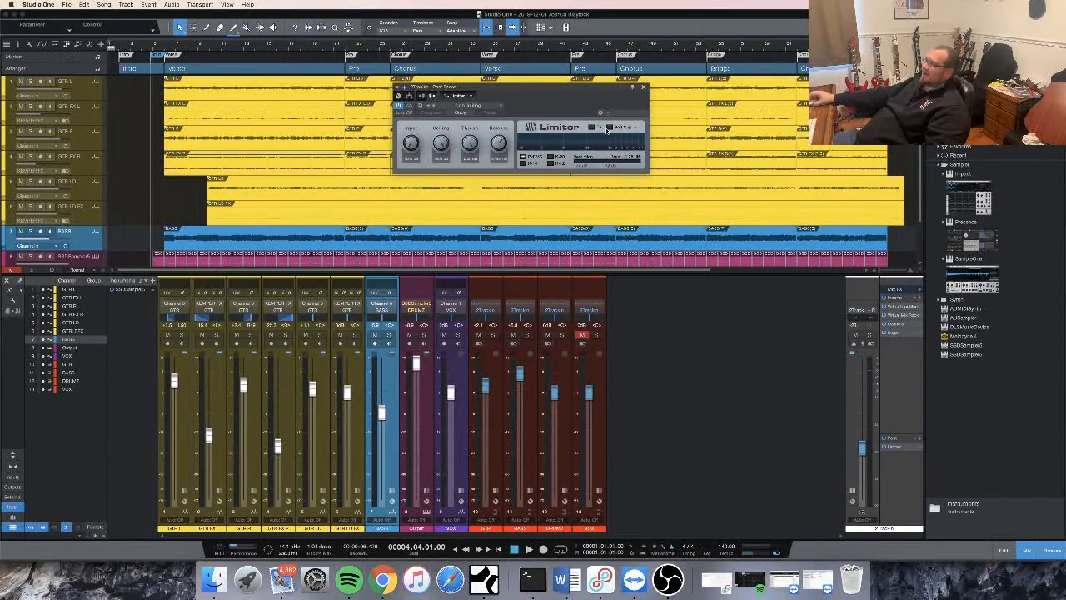
{"action": "left_click", "coordinate": [642, 88]}
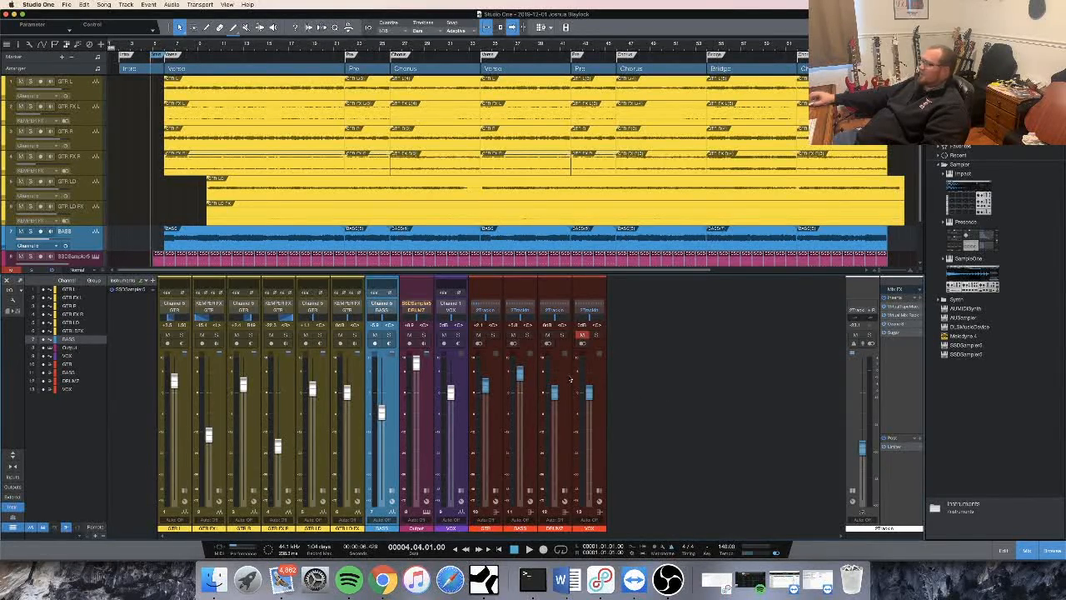
{"action": "left_click", "coordinate": [600, 379]}
{"action": "left_click", "coordinate": [566, 379]}
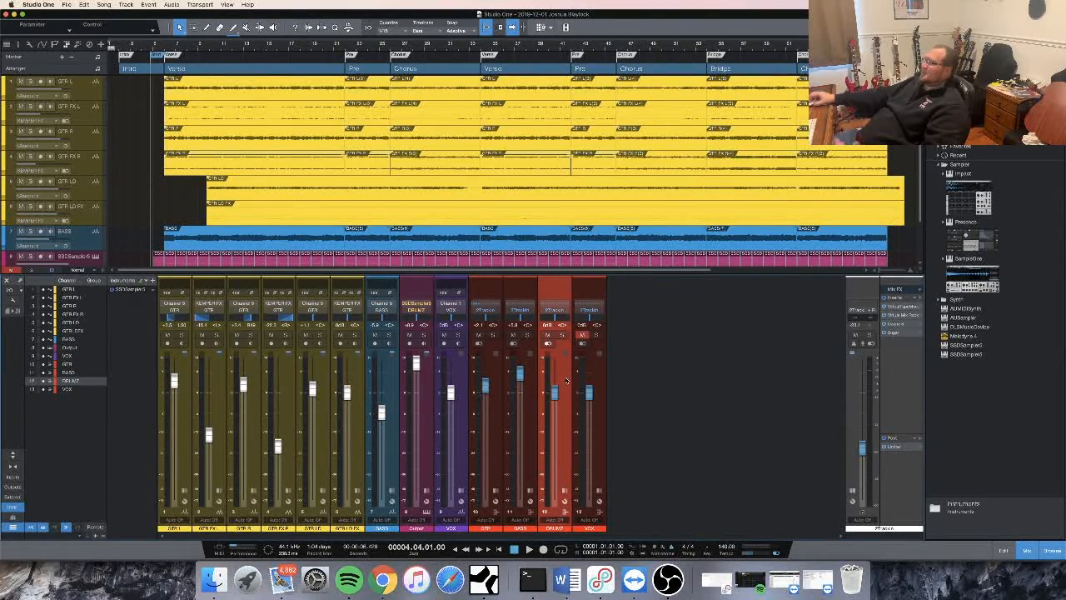